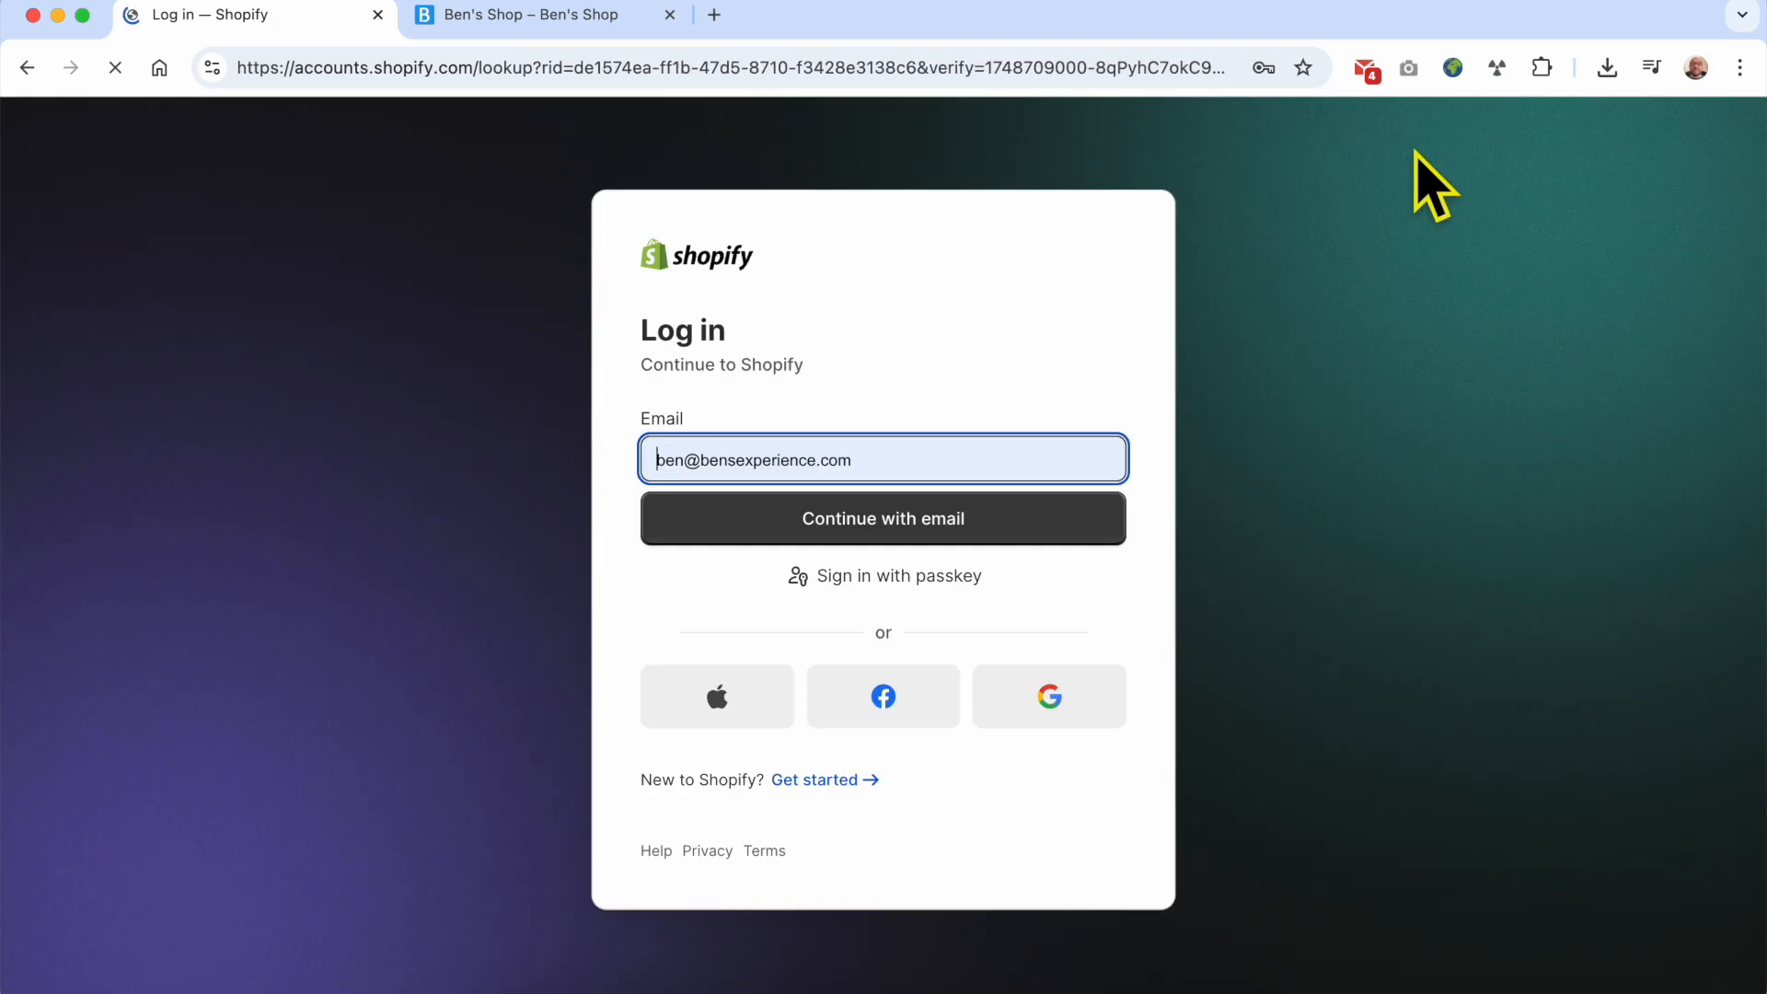
Step: Log in to Shopify with Facebook and start a new collection from the store's product collections
{"action": "left_click", "coordinate": [874, 706]}
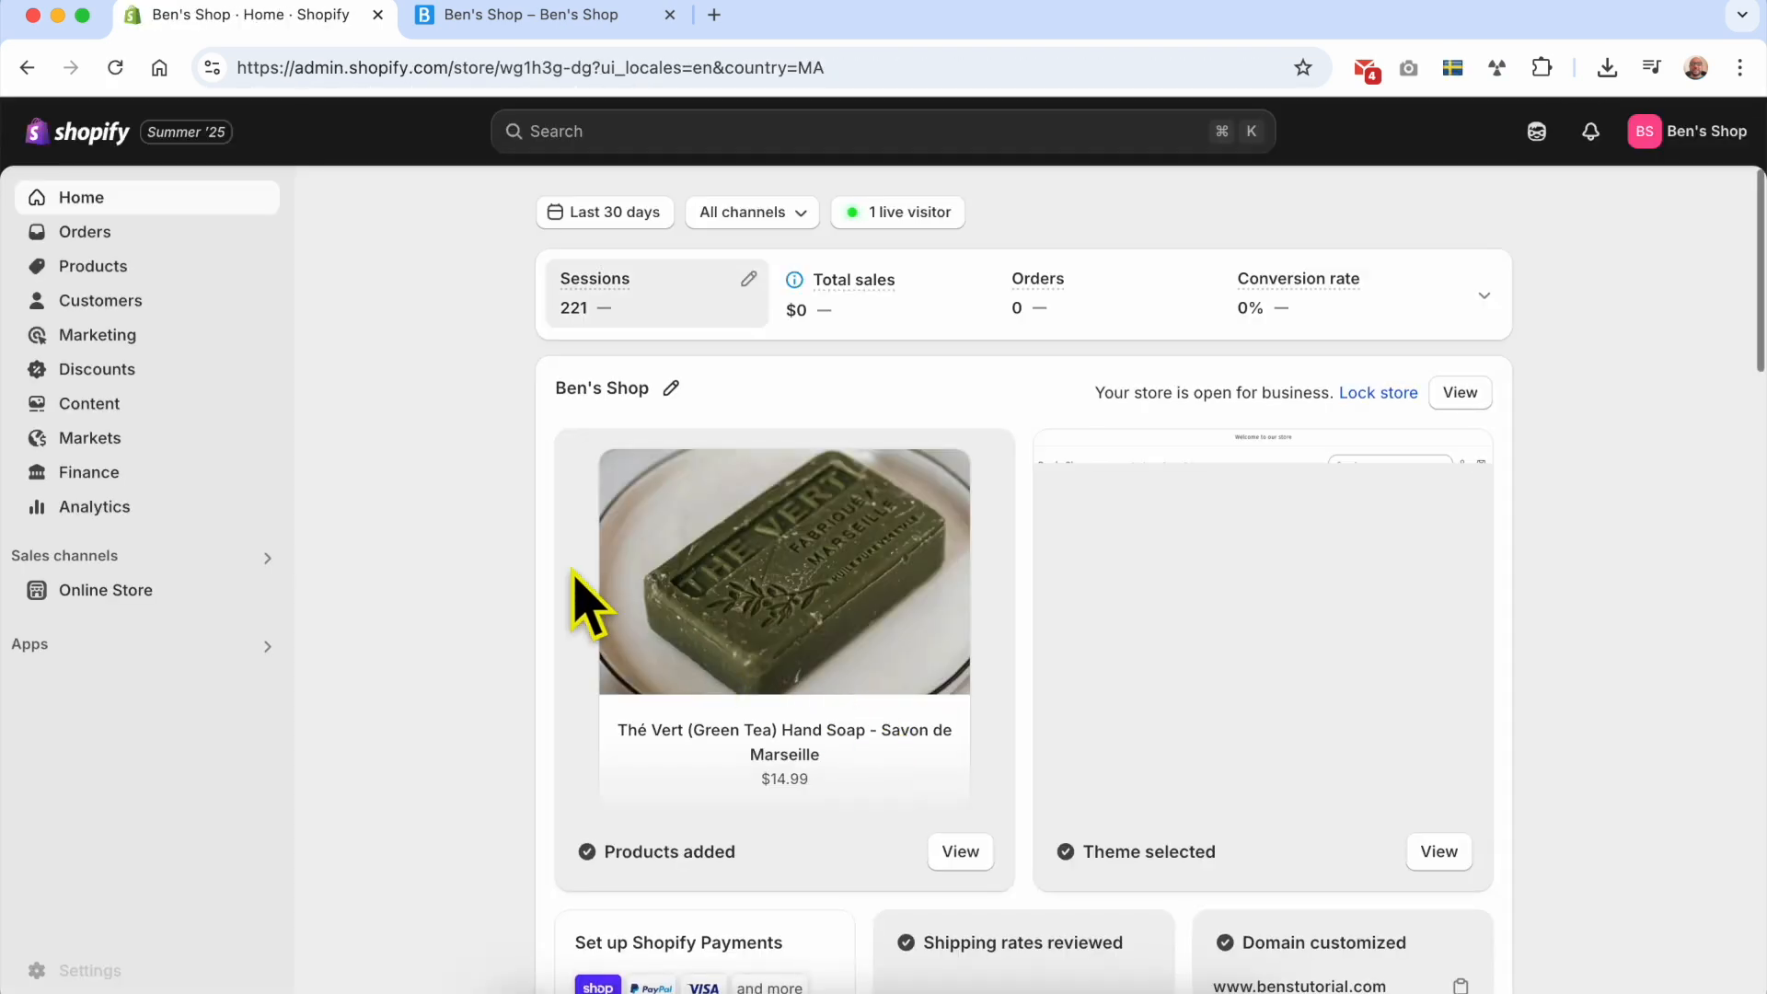
{"action": "left_click", "coordinate": [162, 266]}
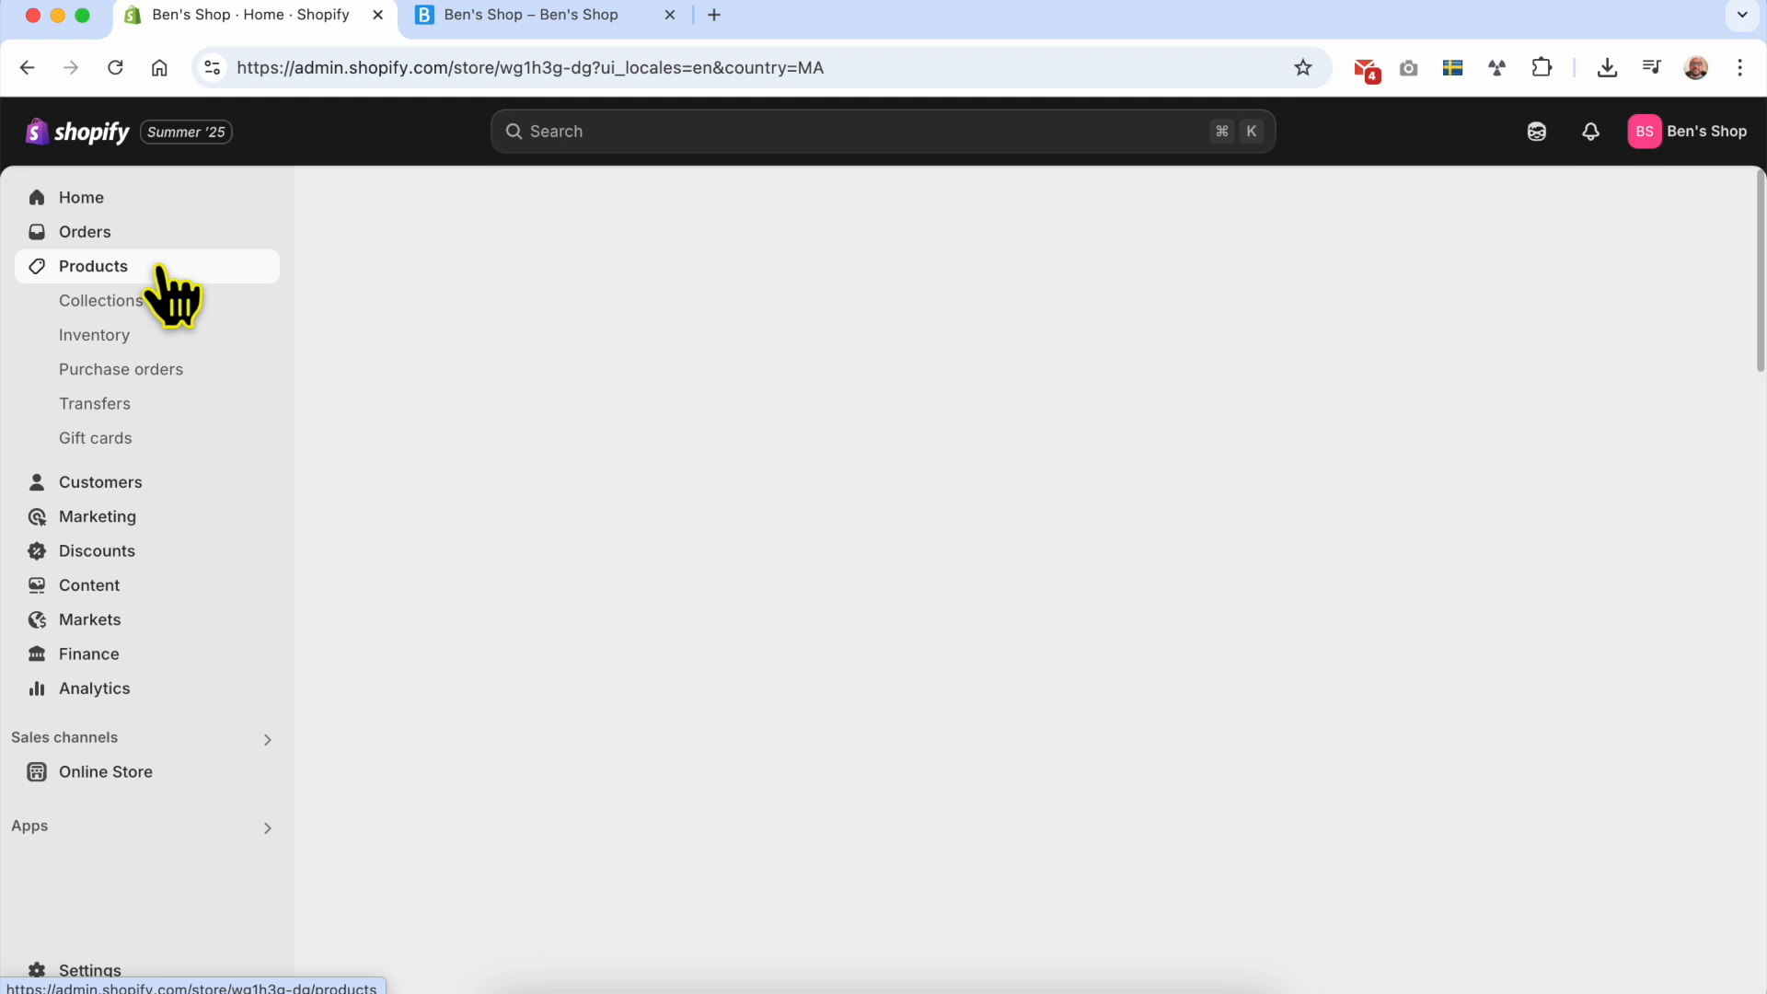
{"action": "left_click", "coordinate": [160, 302]}
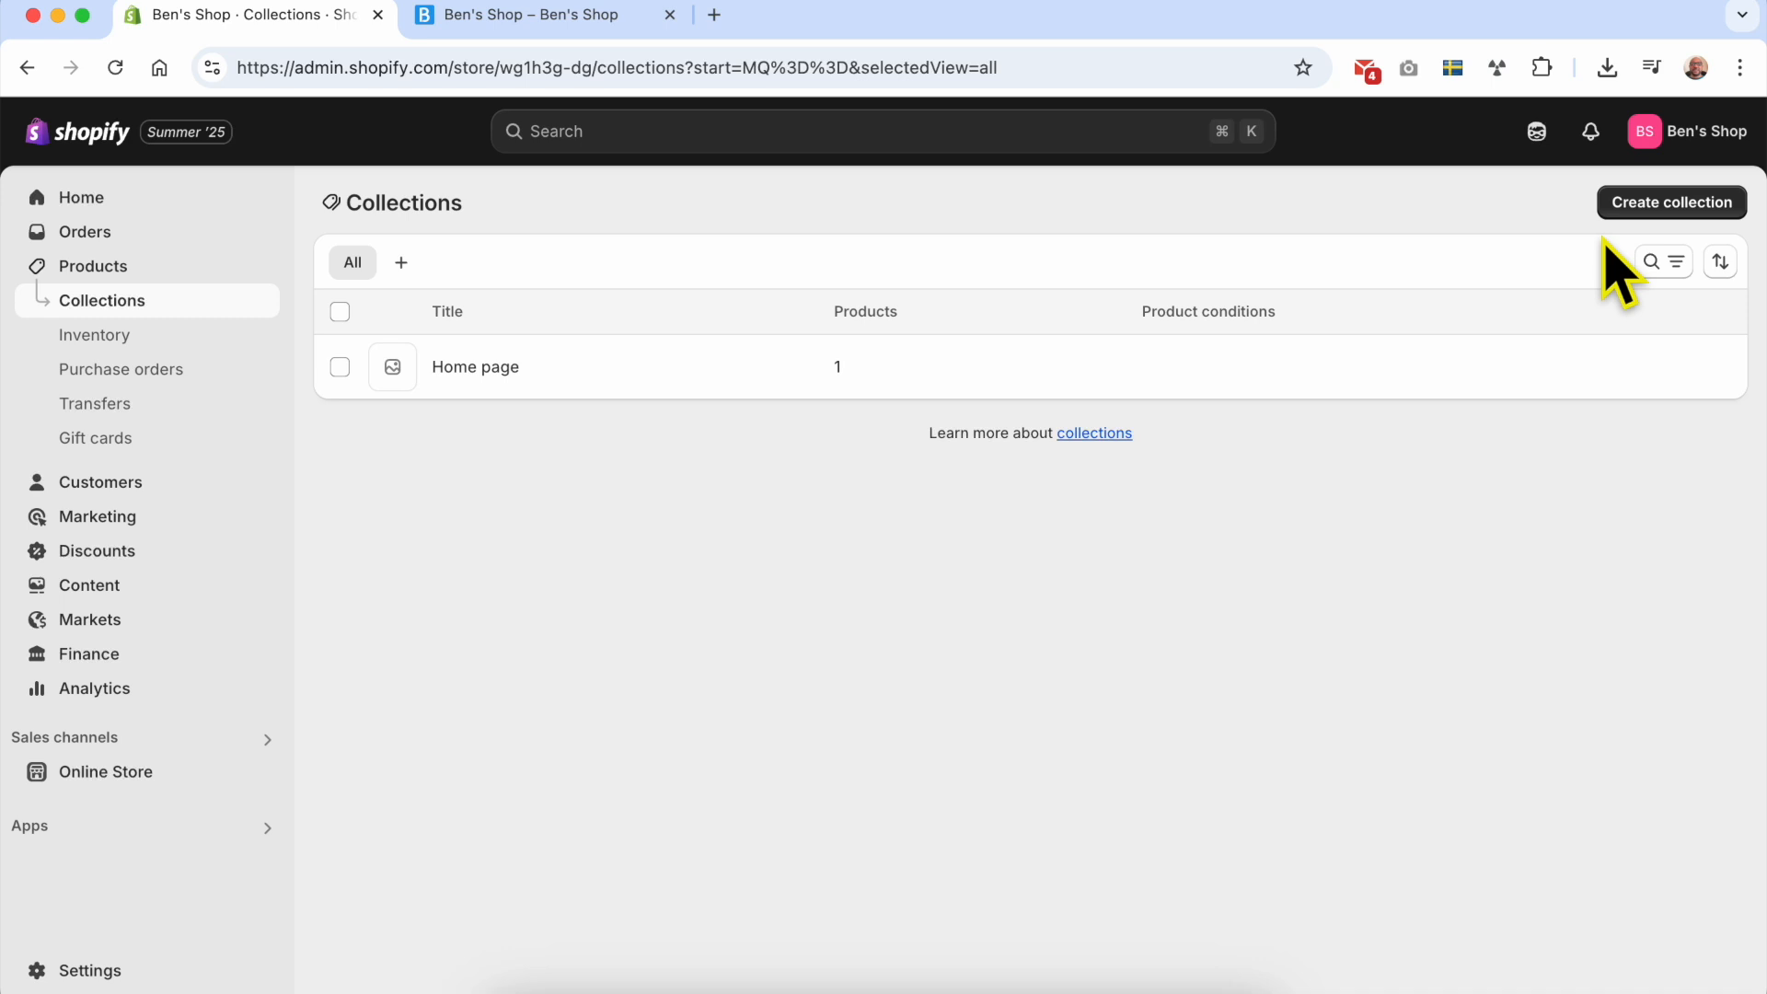
{"action": "left_click", "coordinate": [1671, 205]}
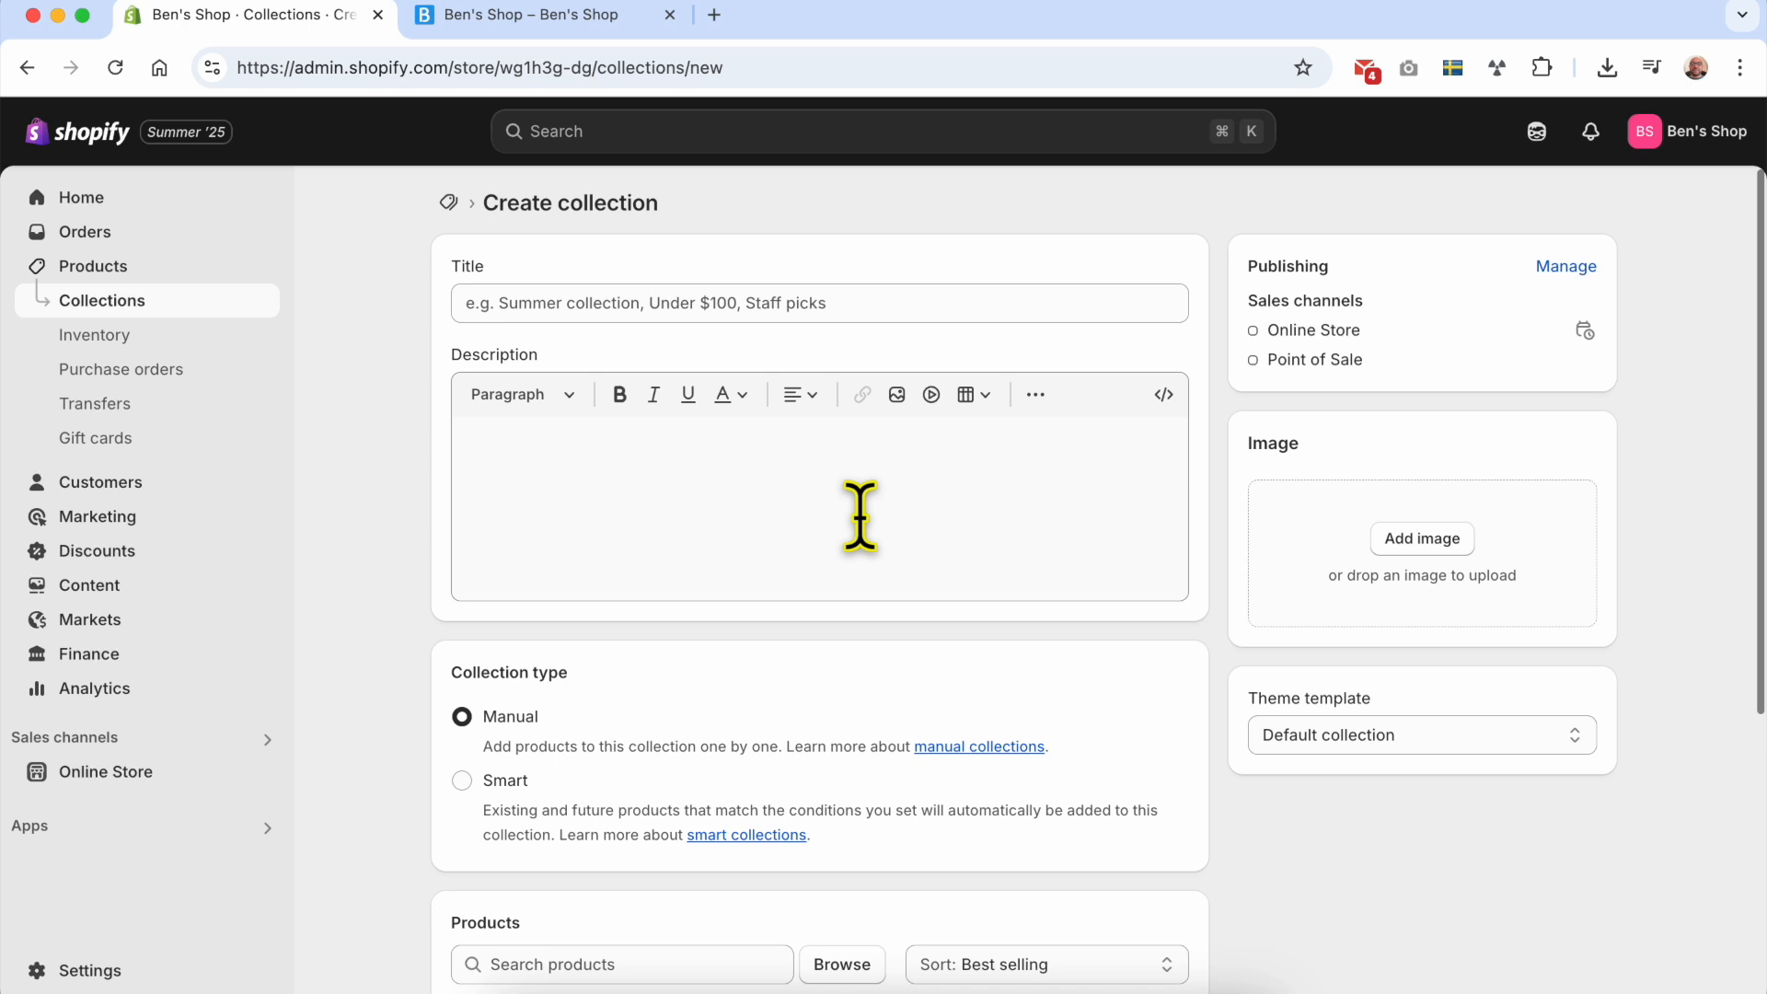
Step: Title the collection "Under $100" and enter the description "Discover amazing products that won't break the bank", correcting the misspelled "amazing"
{"action": "left_click", "coordinate": [746, 311]}
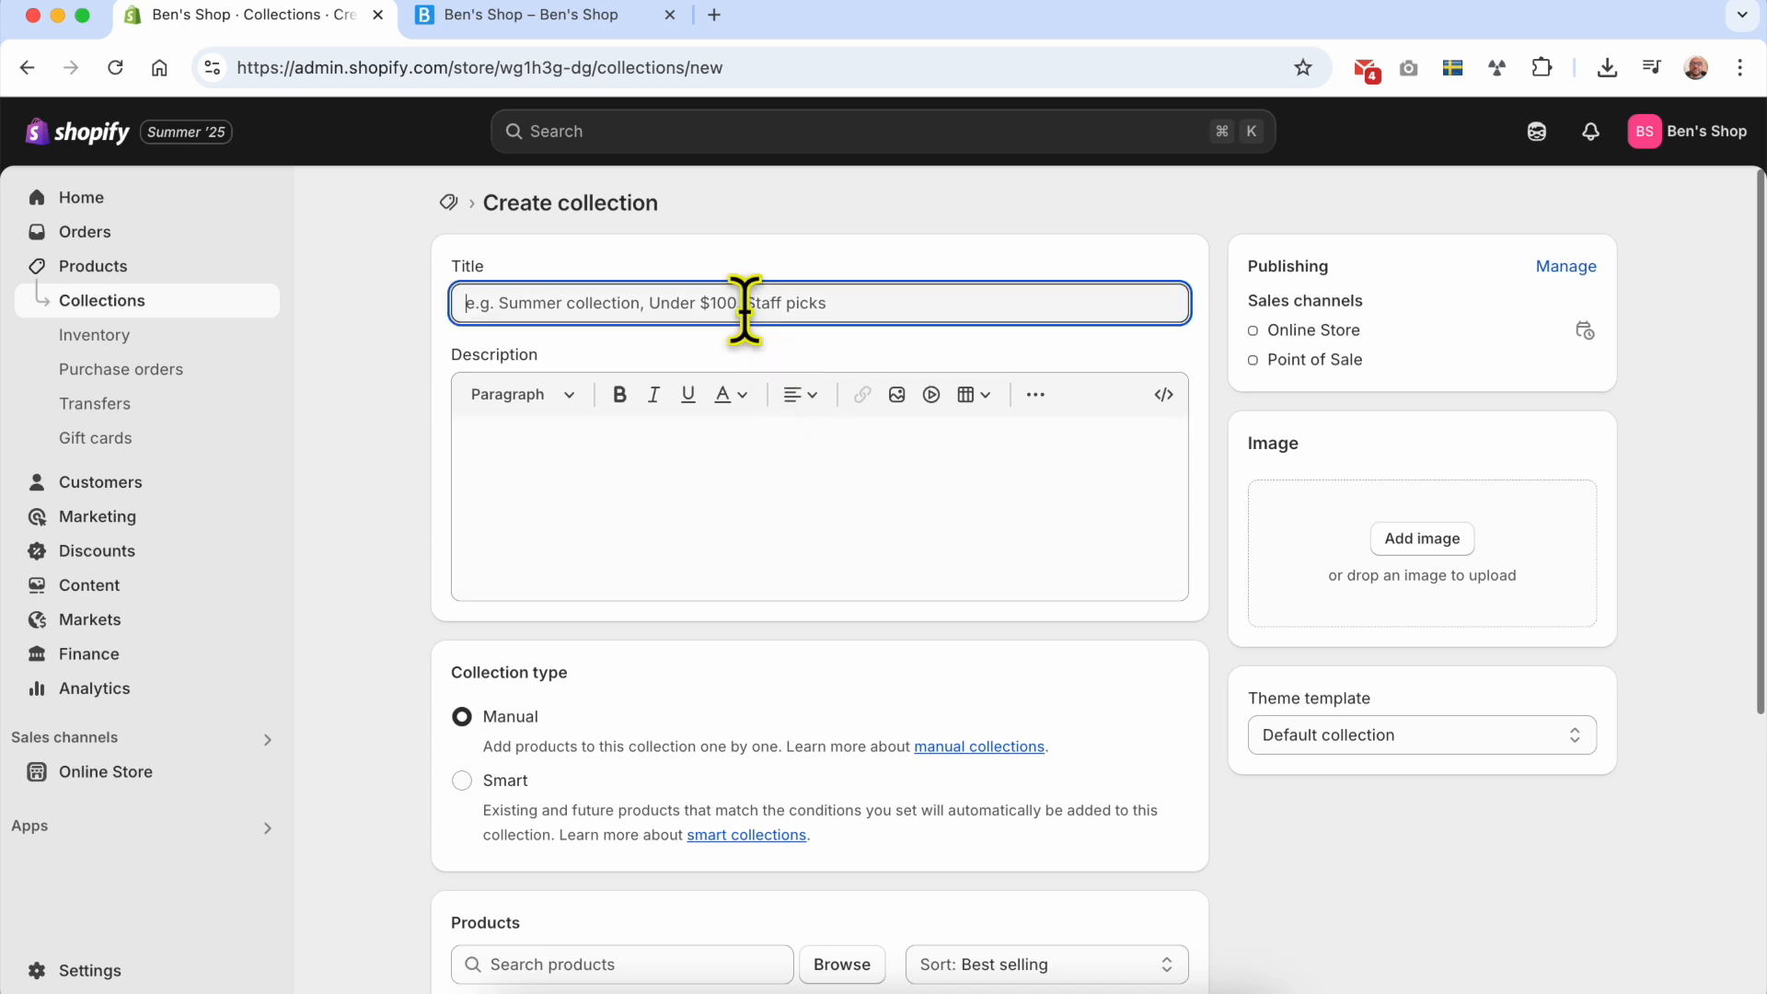
{"action": "type", "text": "Under $100"}
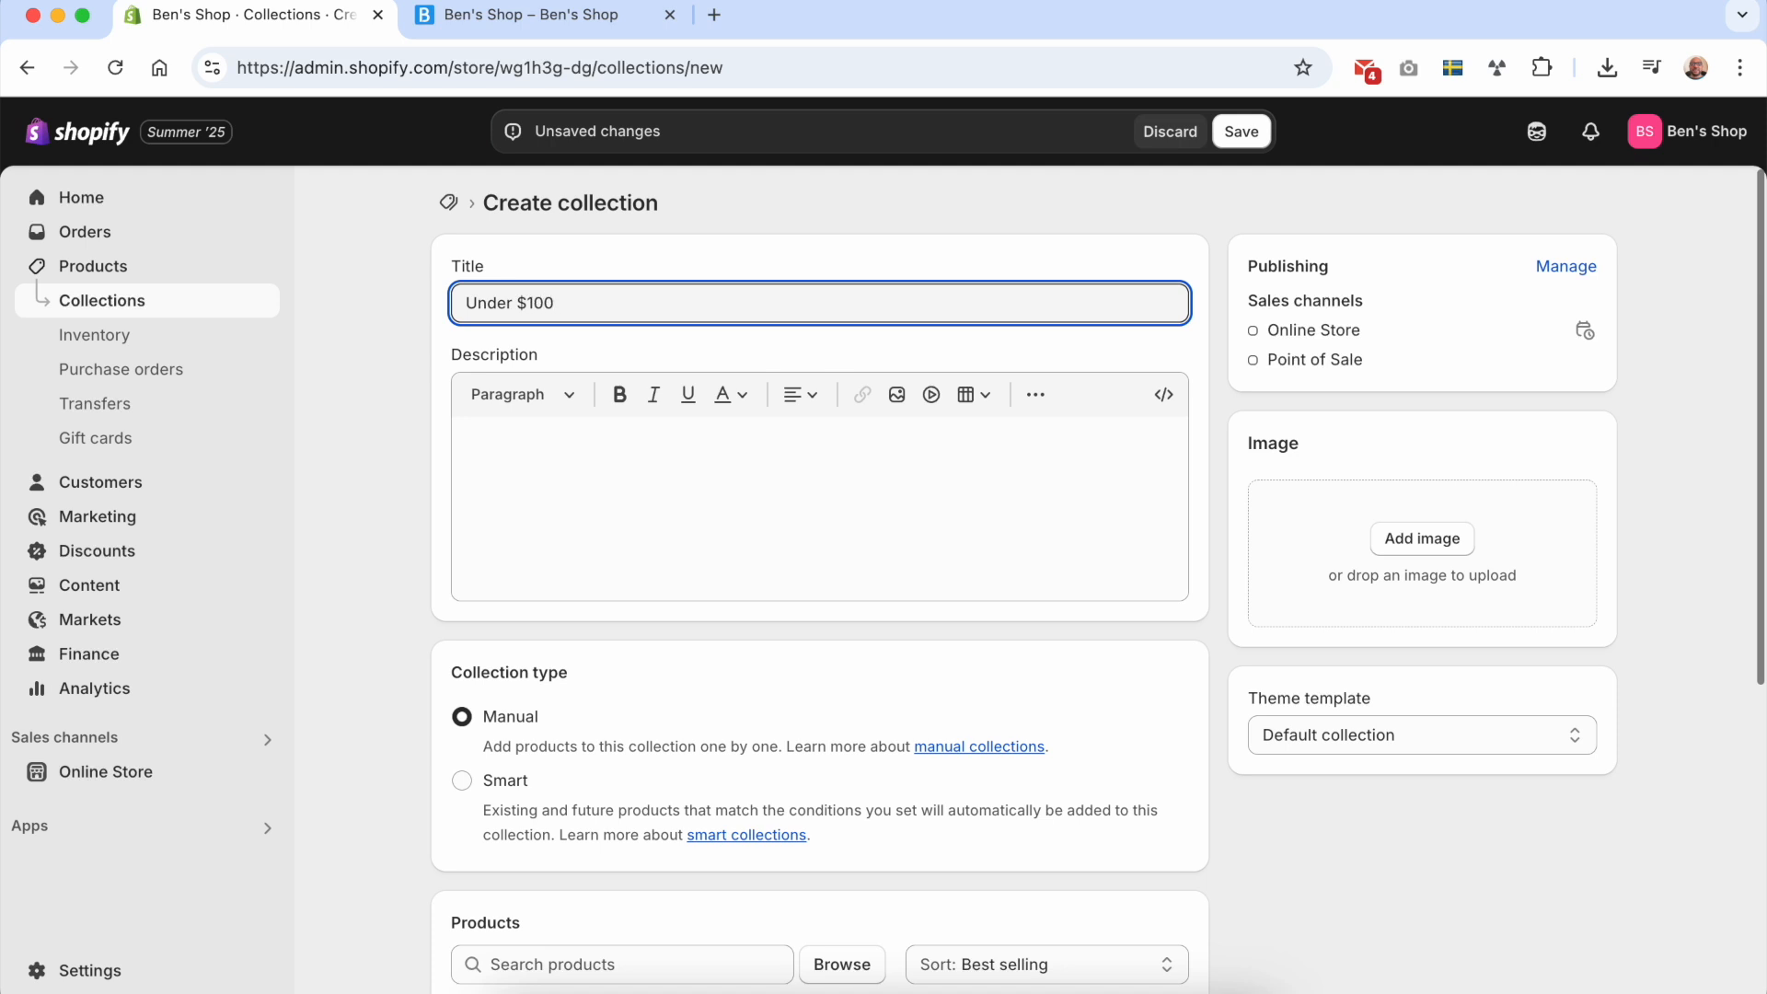
{"action": "left_click", "coordinate": [599, 433]}
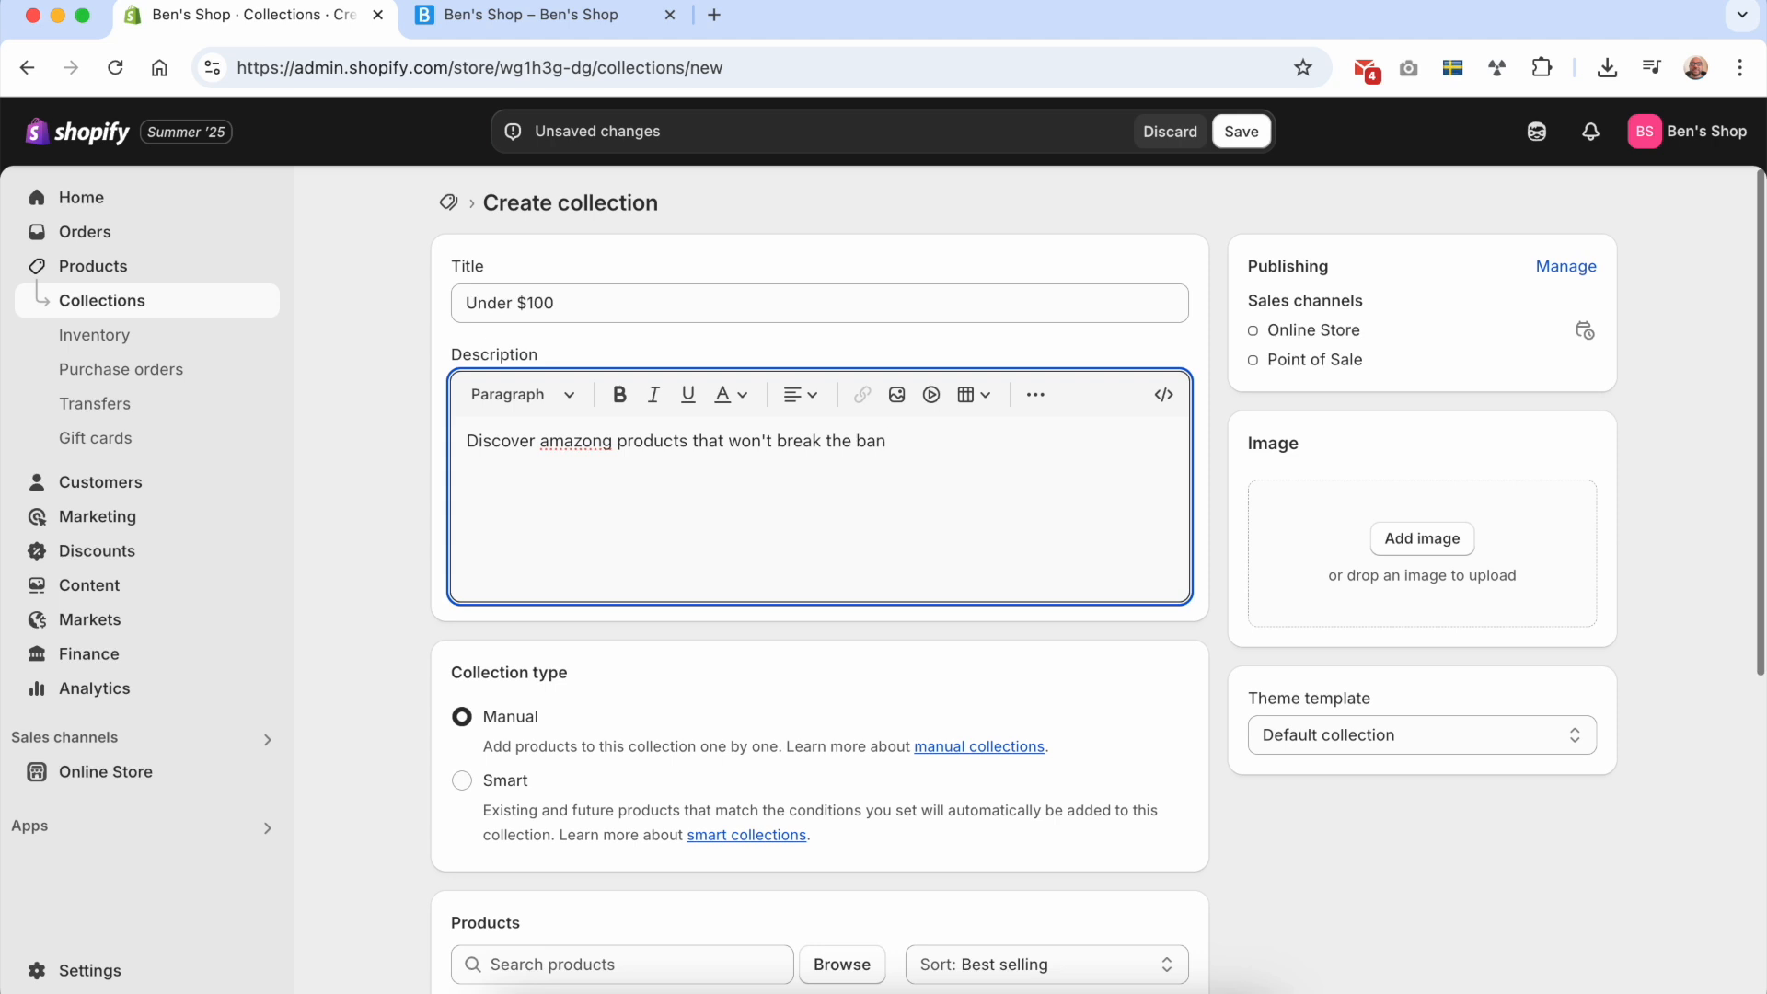
{"action": "right_click", "coordinate": [598, 440]}
{"action": "left_click", "coordinate": [810, 340]}
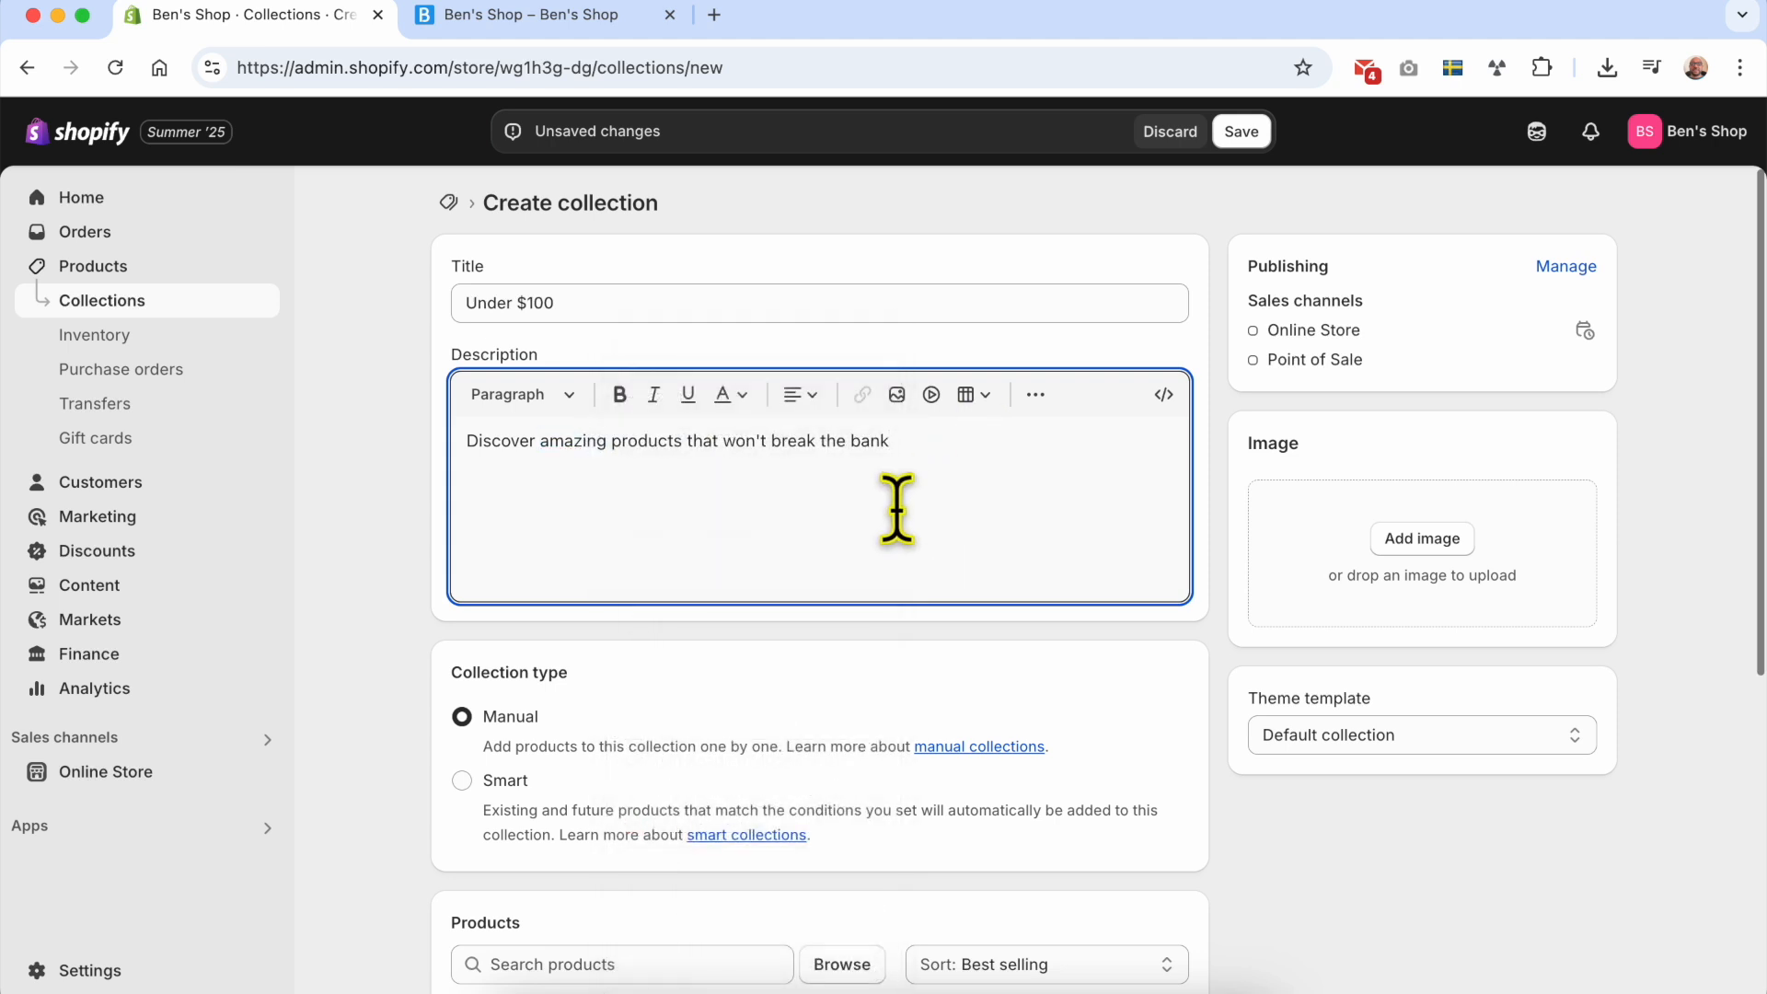
Step: Set the collection type to Smart, reviewing the descriptions of the manual and smart types
{"action": "scroll", "coordinate": [635, 690], "scroll_direction": "down", "scroll_amount": 2}
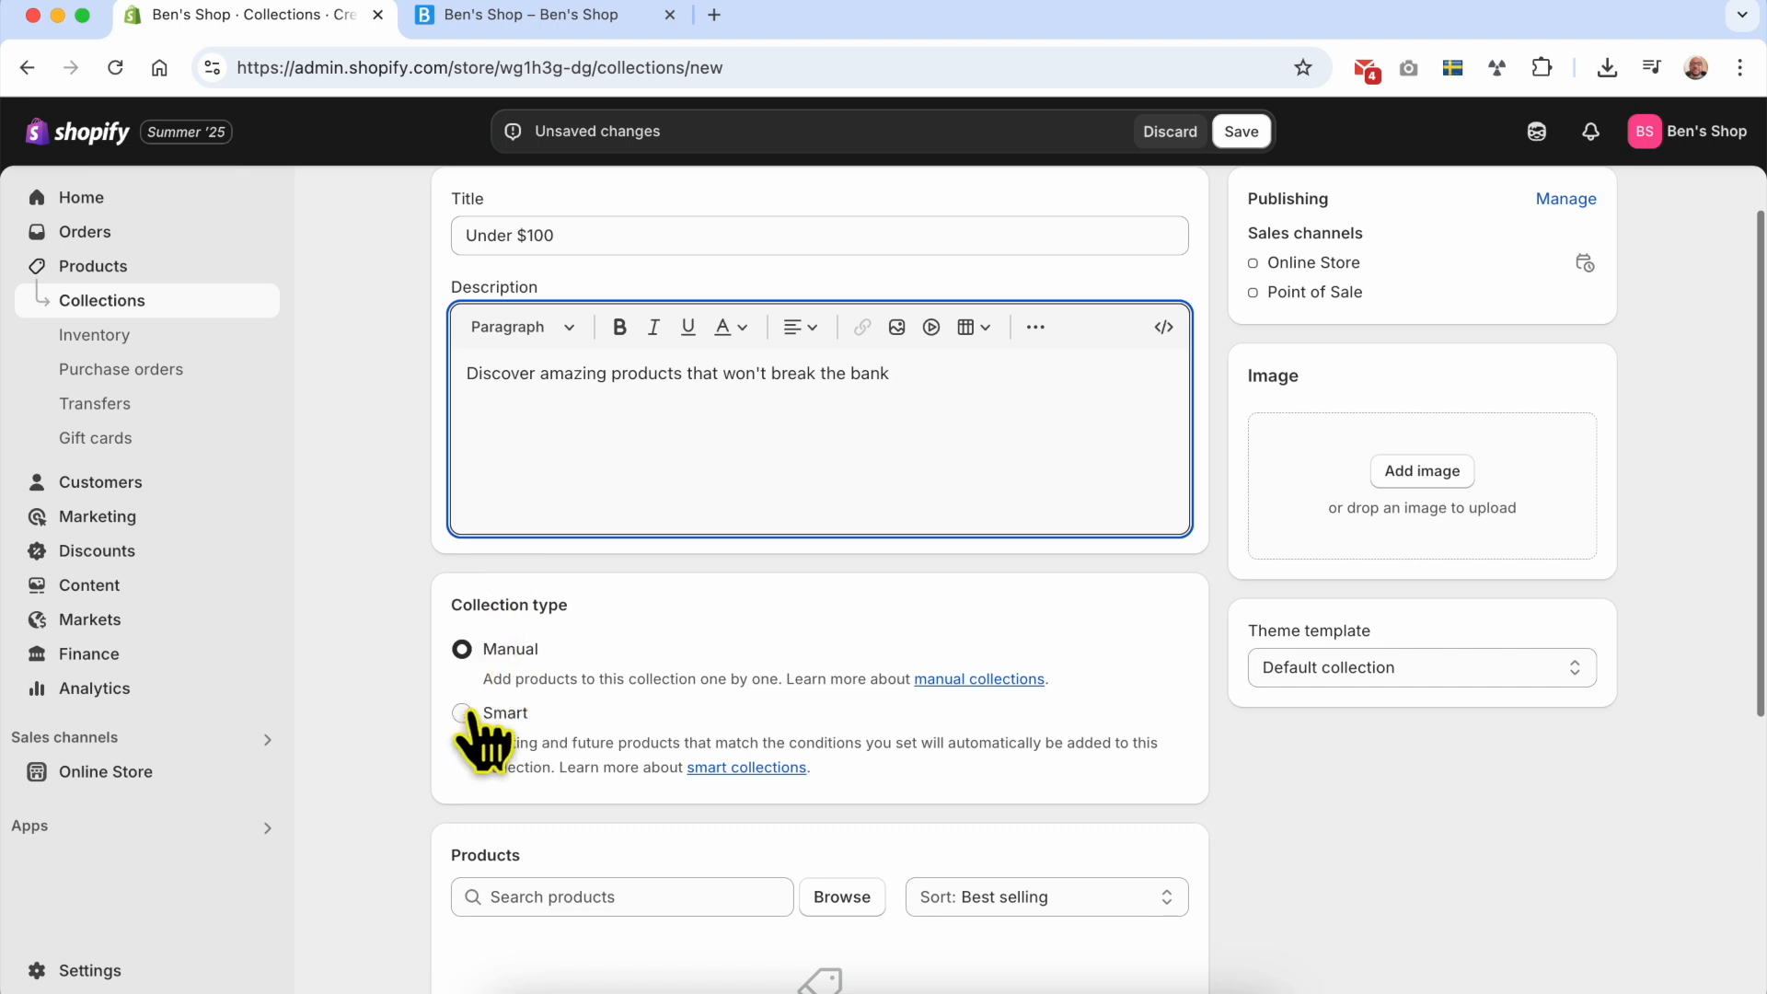
{"action": "triple_click", "coordinate": [498, 605]}
{"action": "scroll", "coordinate": [501, 590], "scroll_direction": "down", "scroll_amount": 3}
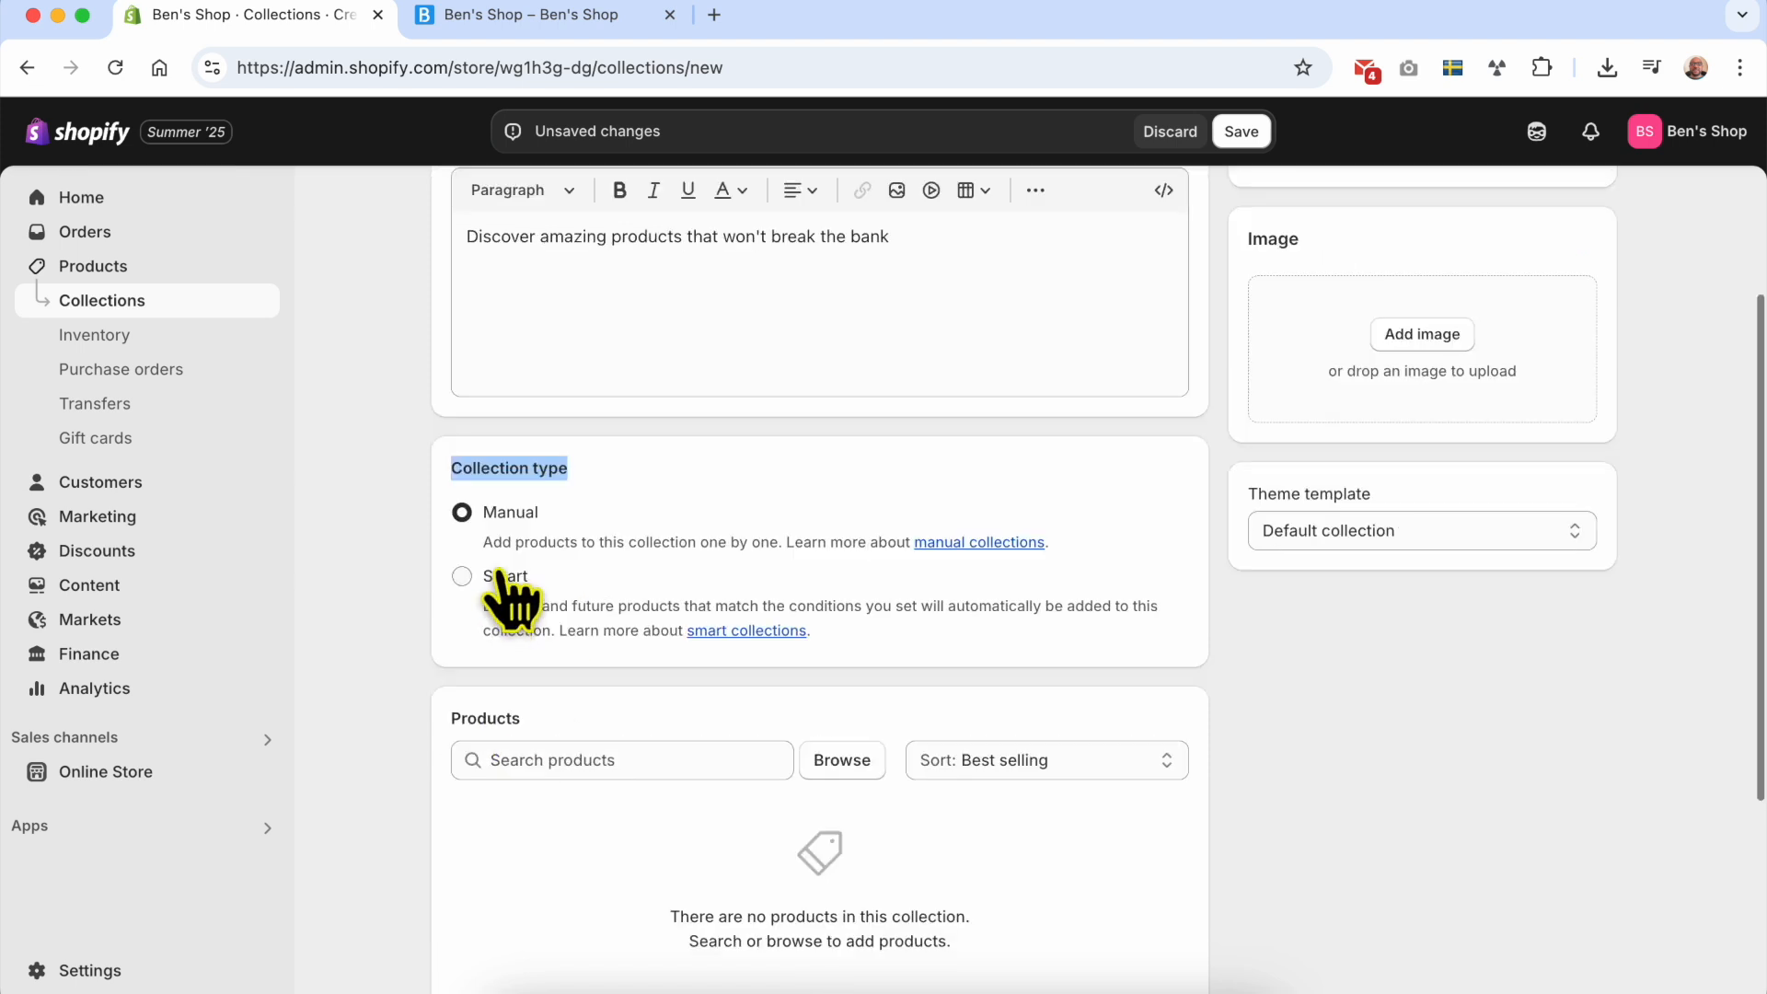
{"action": "left_click", "coordinate": [497, 580]}
{"action": "left_click_drag", "start_coordinate": [483, 542], "coordinate": [741, 543]}
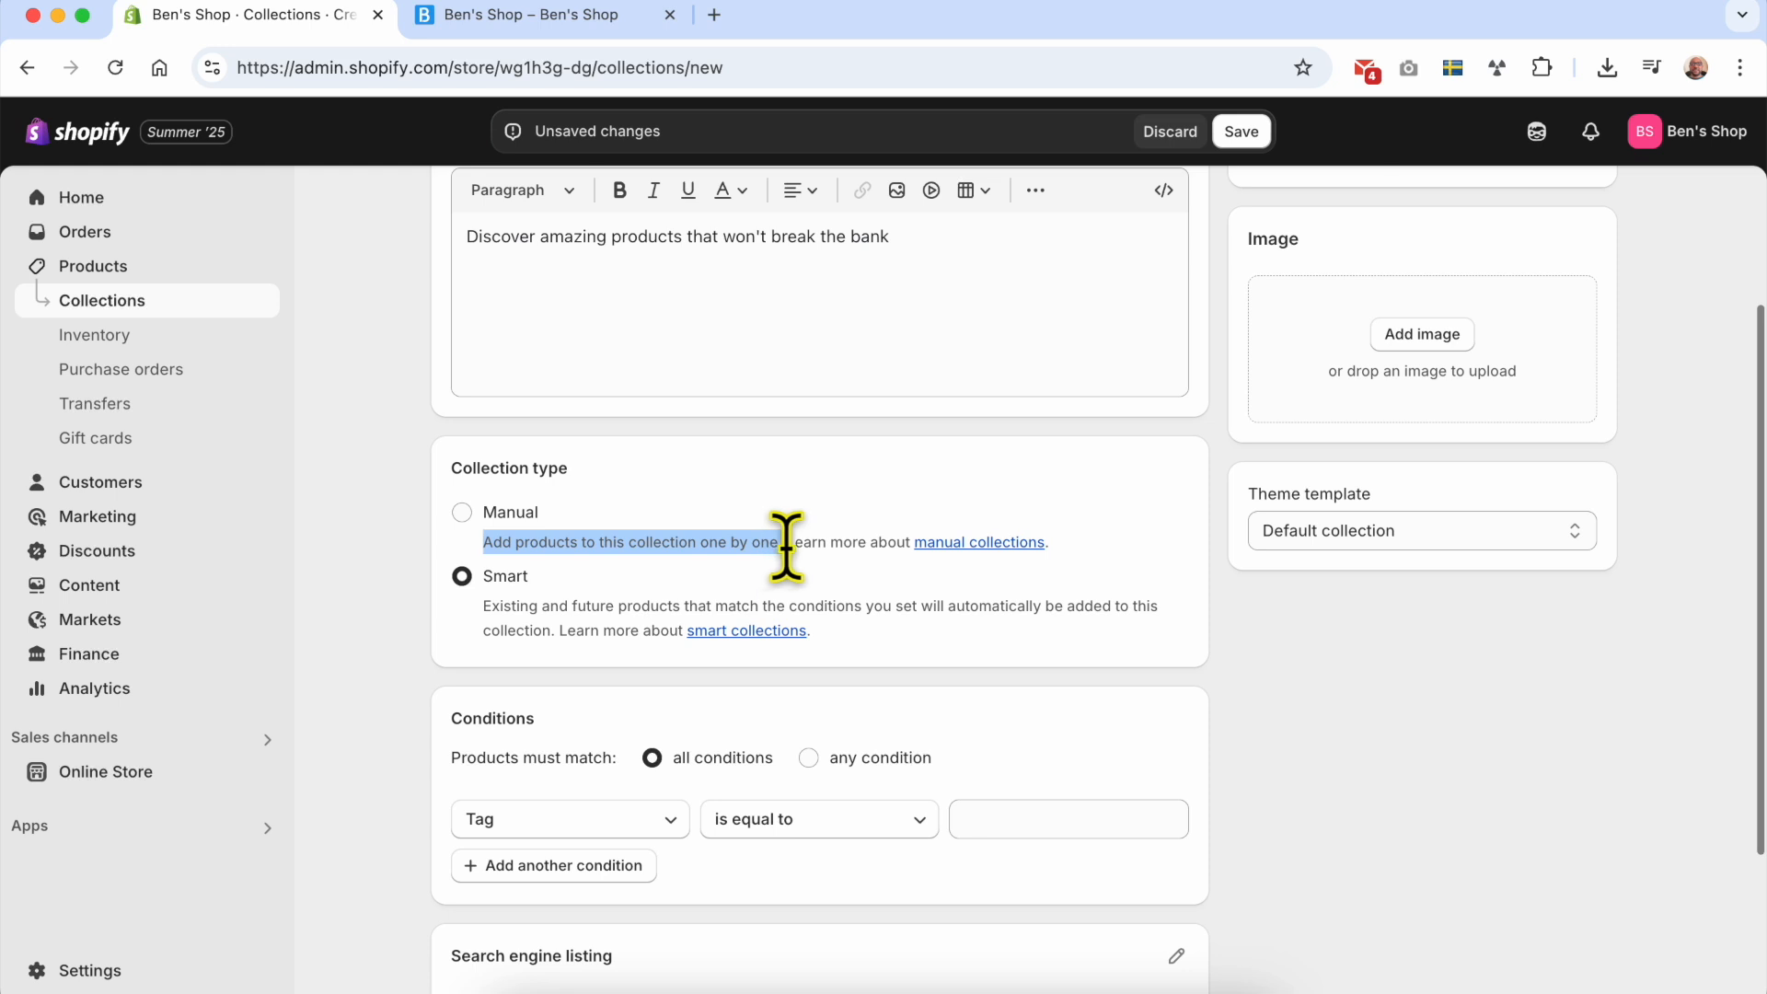
{"action": "left_click_drag", "start_coordinate": [787, 547], "coordinate": [790, 547]}
{"action": "left_click_drag", "start_coordinate": [482, 606], "coordinate": [873, 608]}
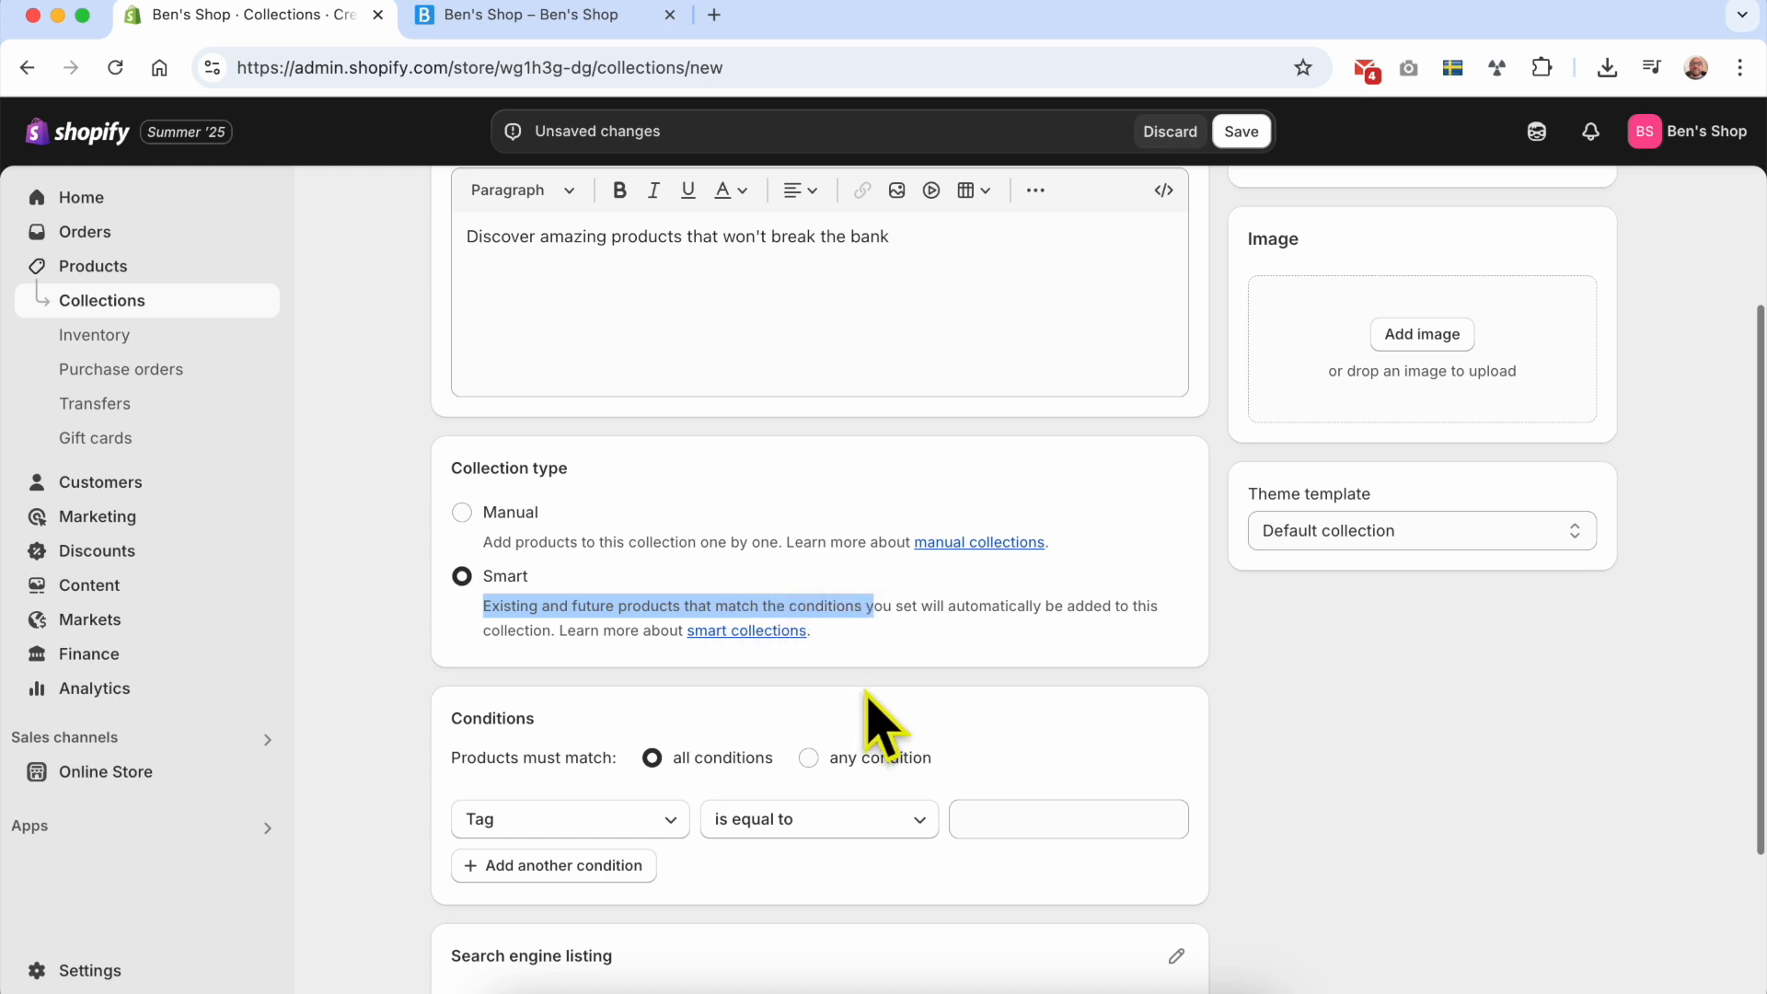
{"action": "left_click", "coordinate": [898, 604]}
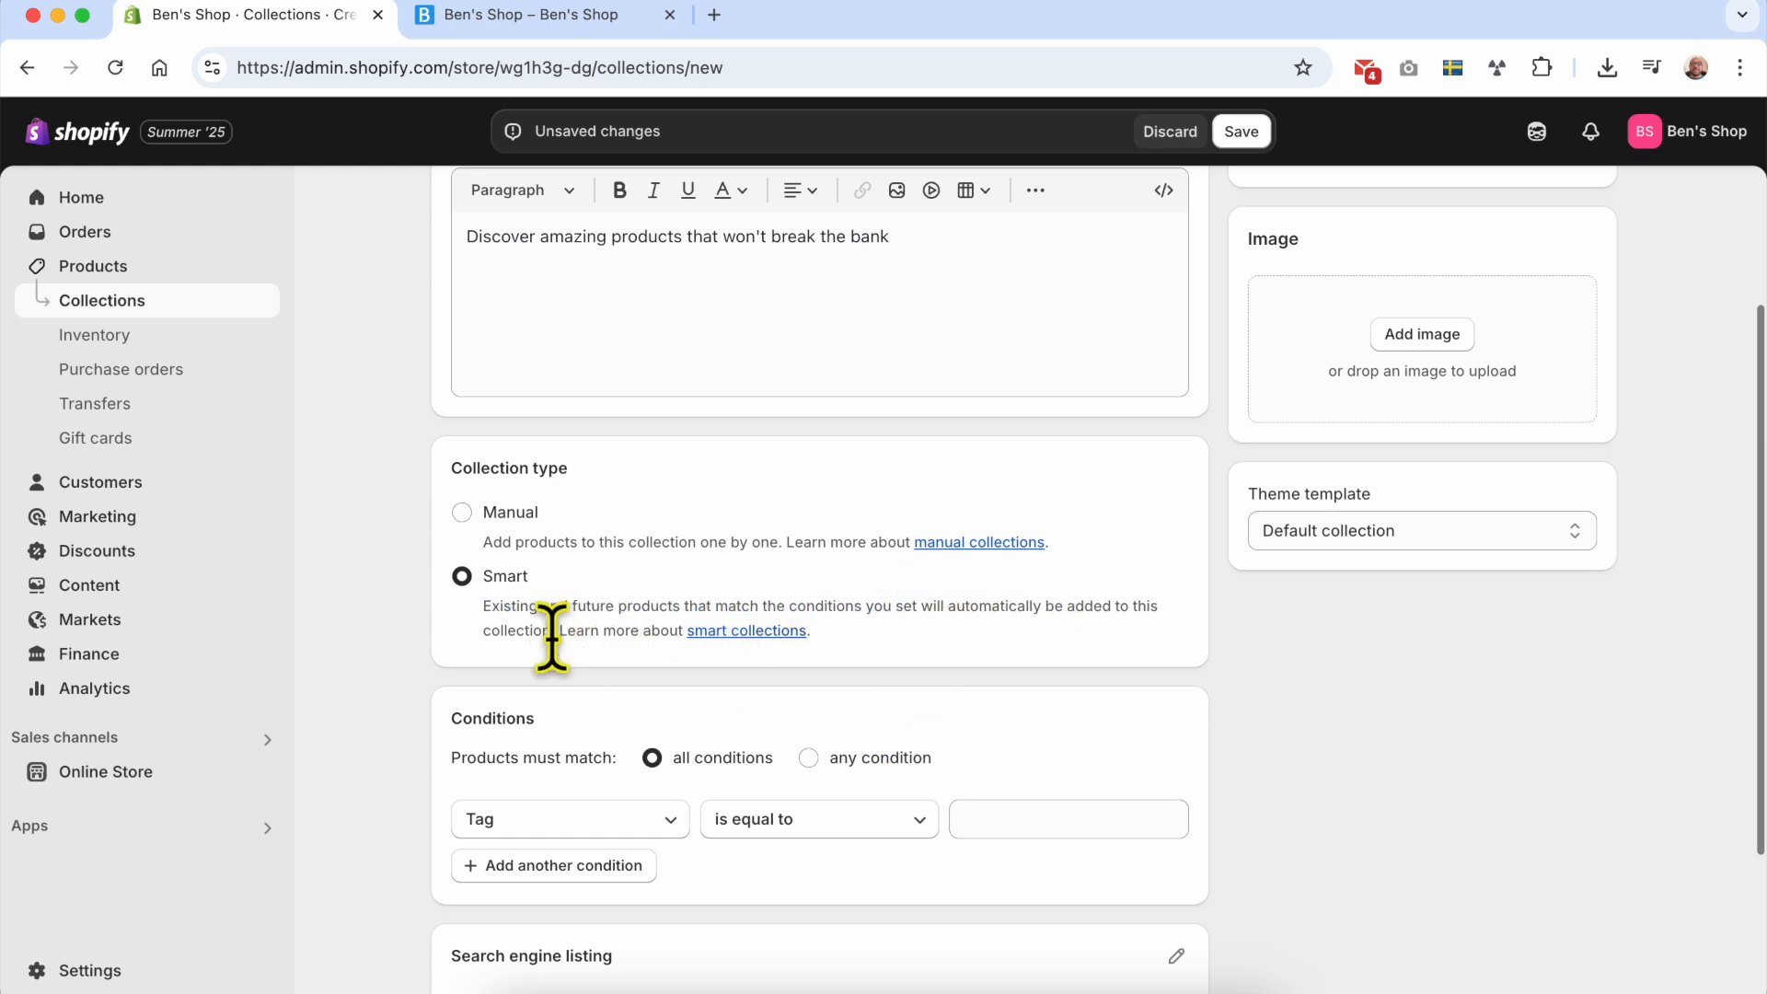
Step: Set the collection's condition to Price is less than $100
{"action": "scroll", "coordinate": [504, 566], "scroll_direction": "down", "scroll_amount": 2}
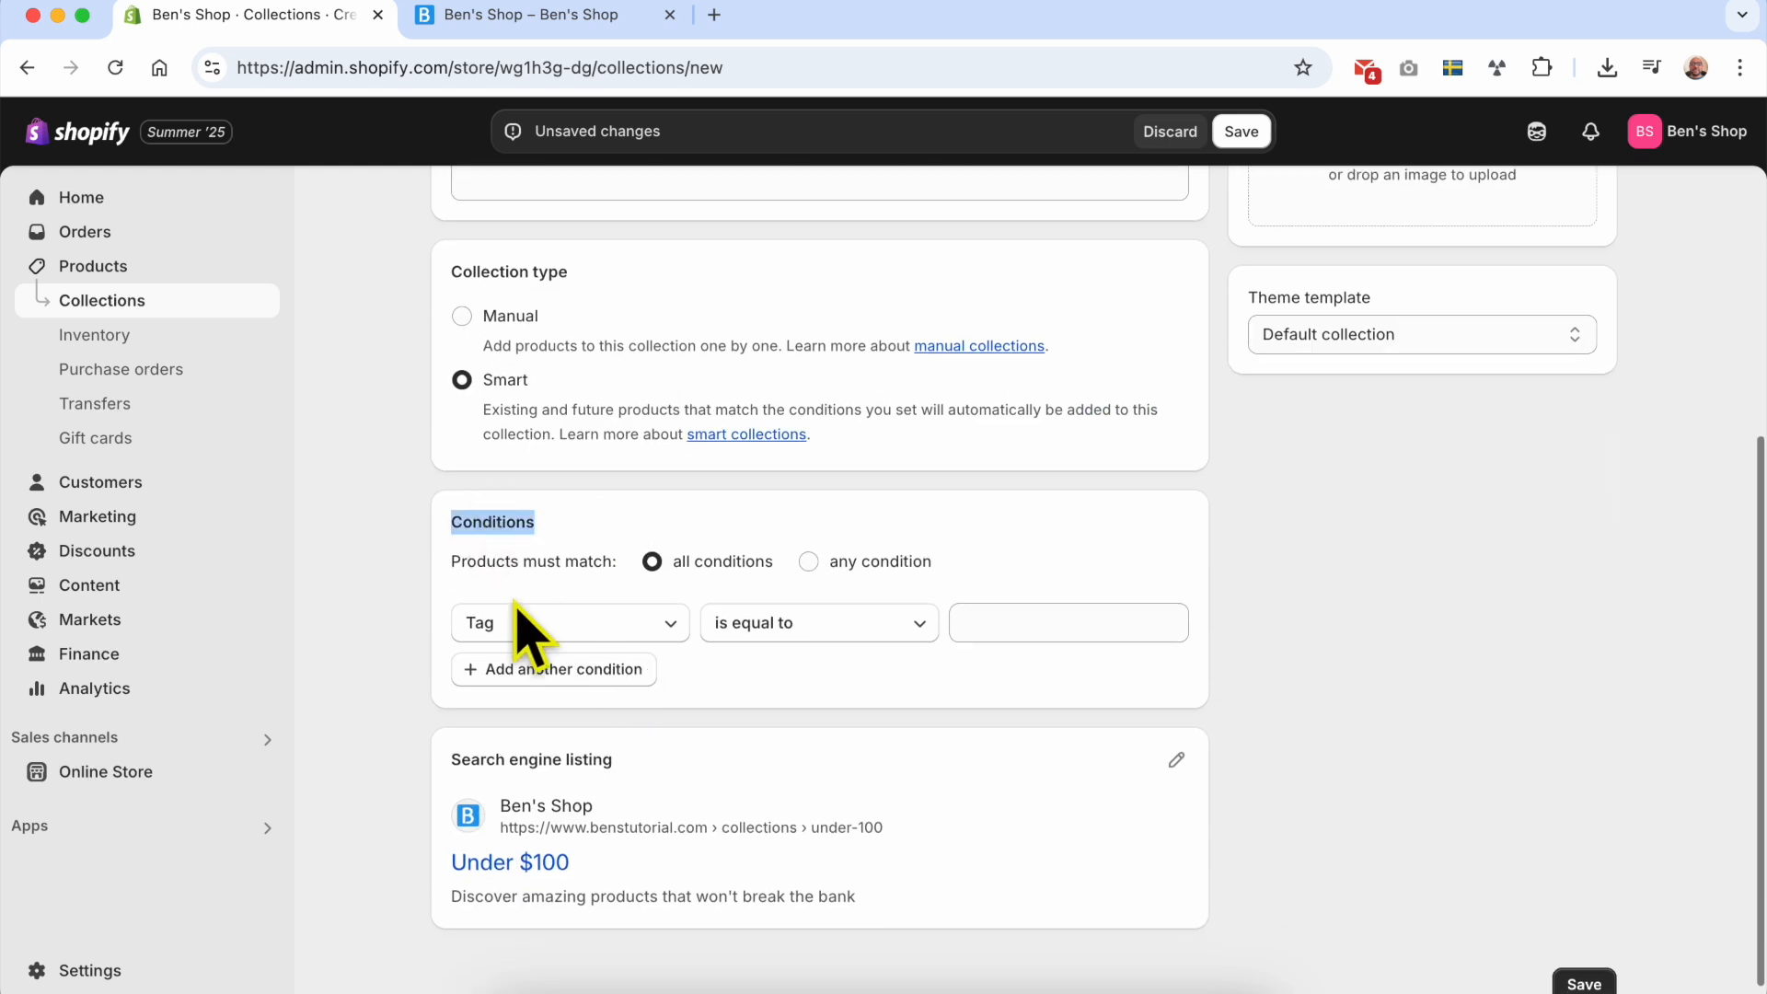
{"action": "left_click", "coordinate": [612, 621]}
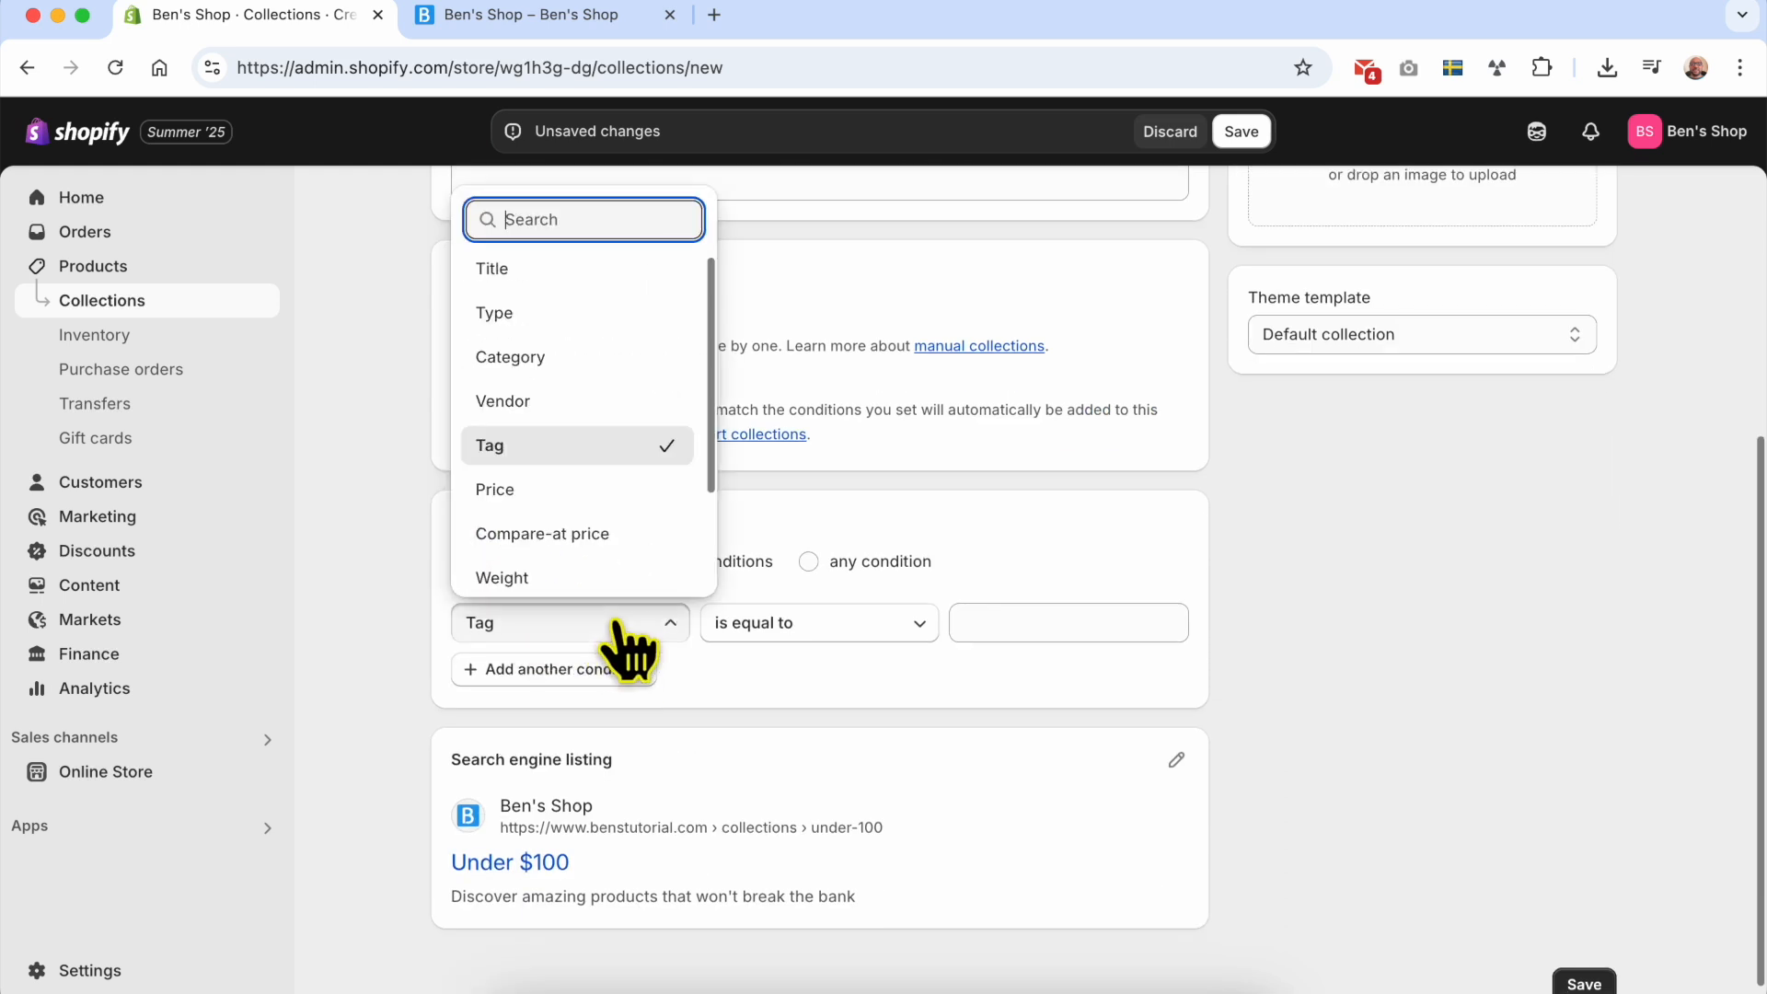
{"action": "left_click", "coordinate": [610, 497]}
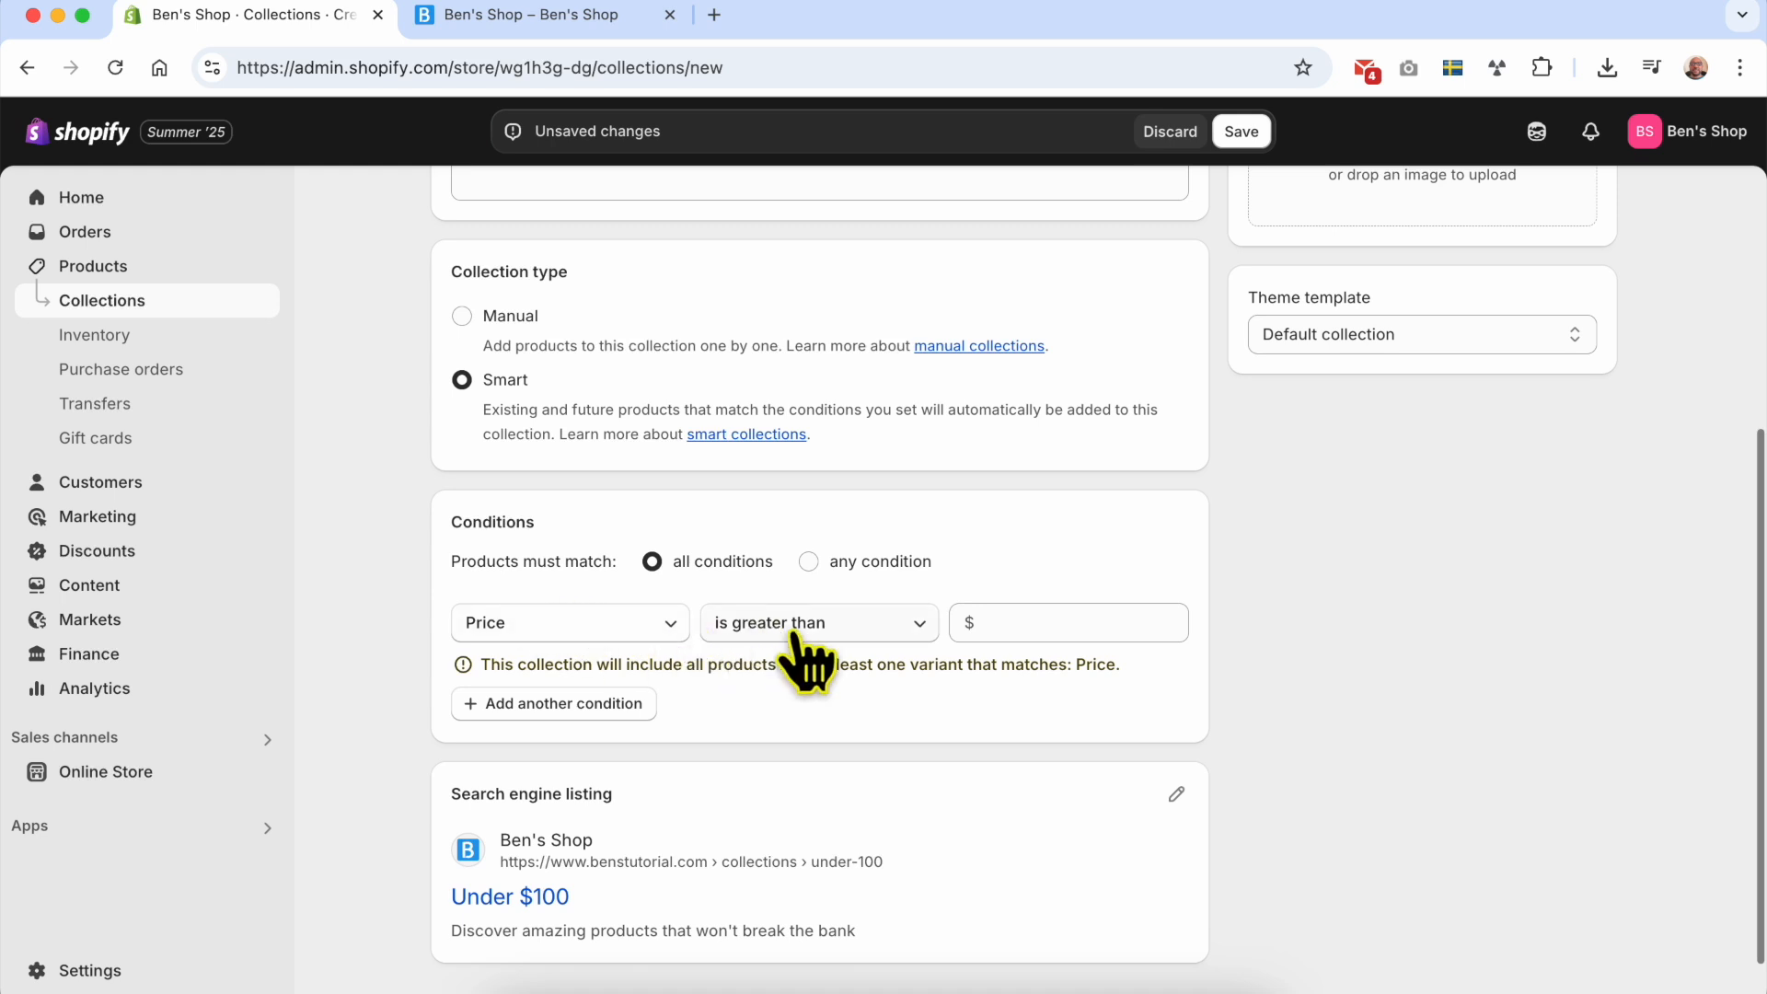
{"action": "scroll", "coordinate": [810, 644], "scroll_direction": "up", "scroll_amount": 5}
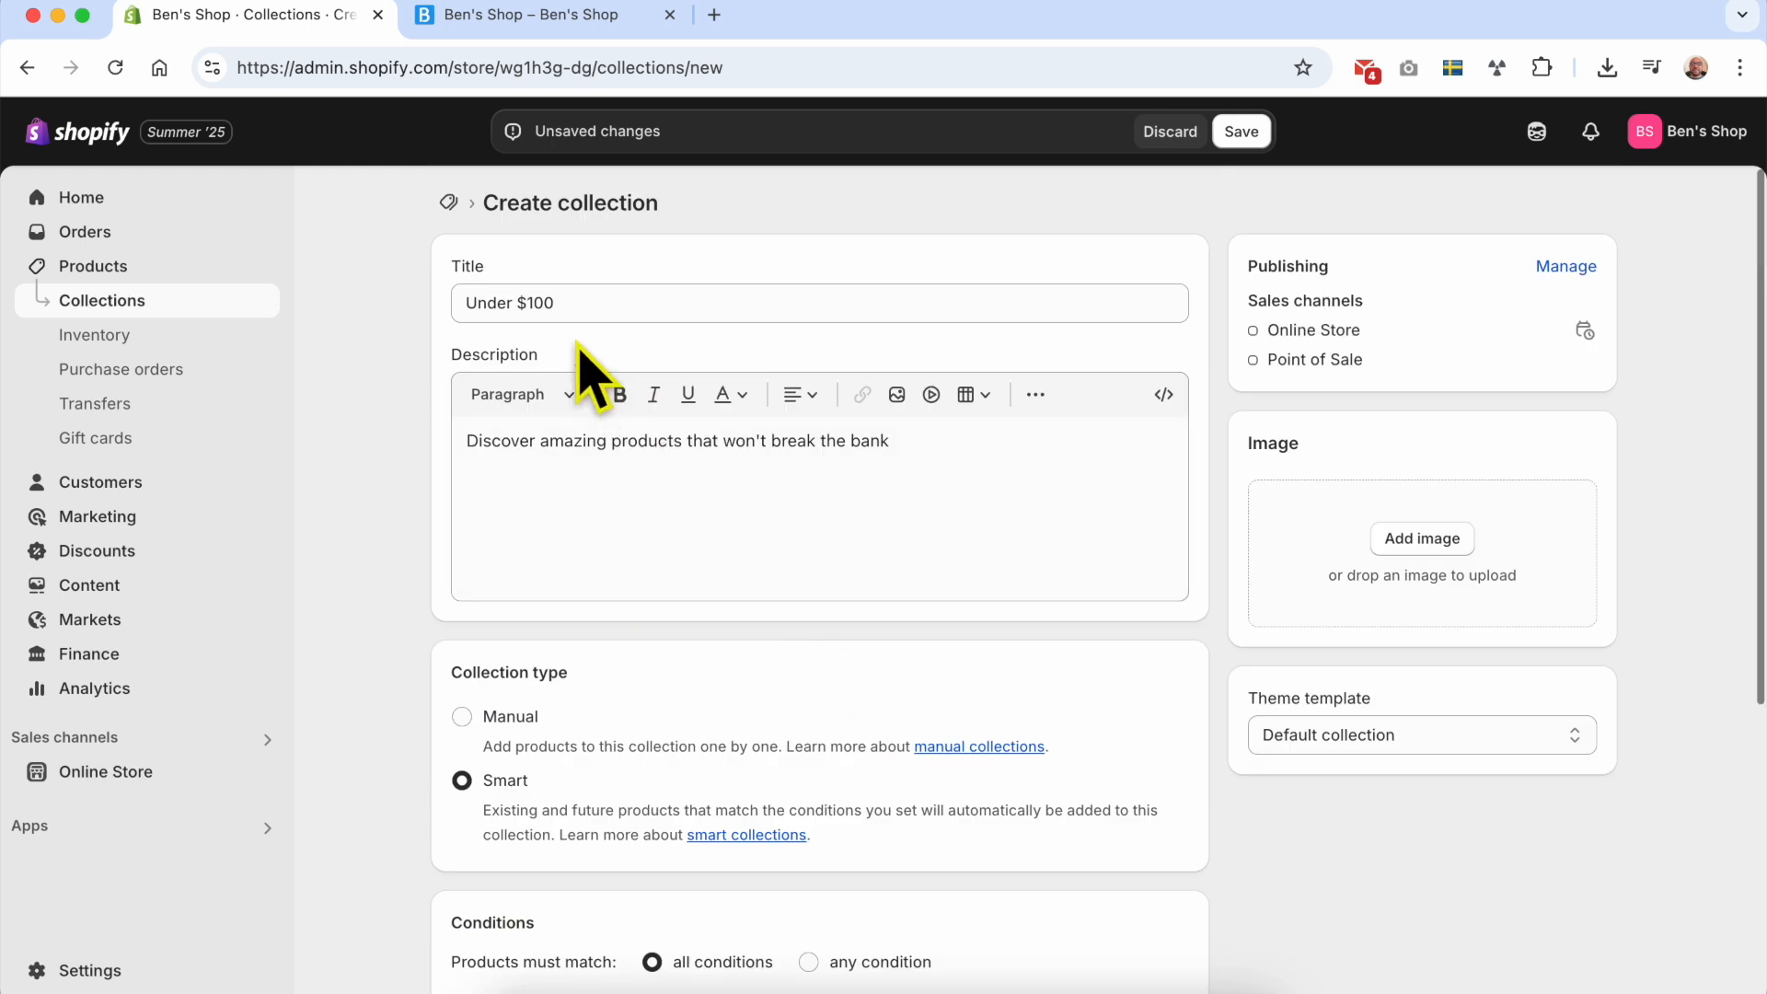
{"action": "left_click_drag", "start_coordinate": [567, 303], "coordinate": [378, 340]}
{"action": "scroll", "coordinate": [451, 607], "scroll_direction": "down", "scroll_amount": 5}
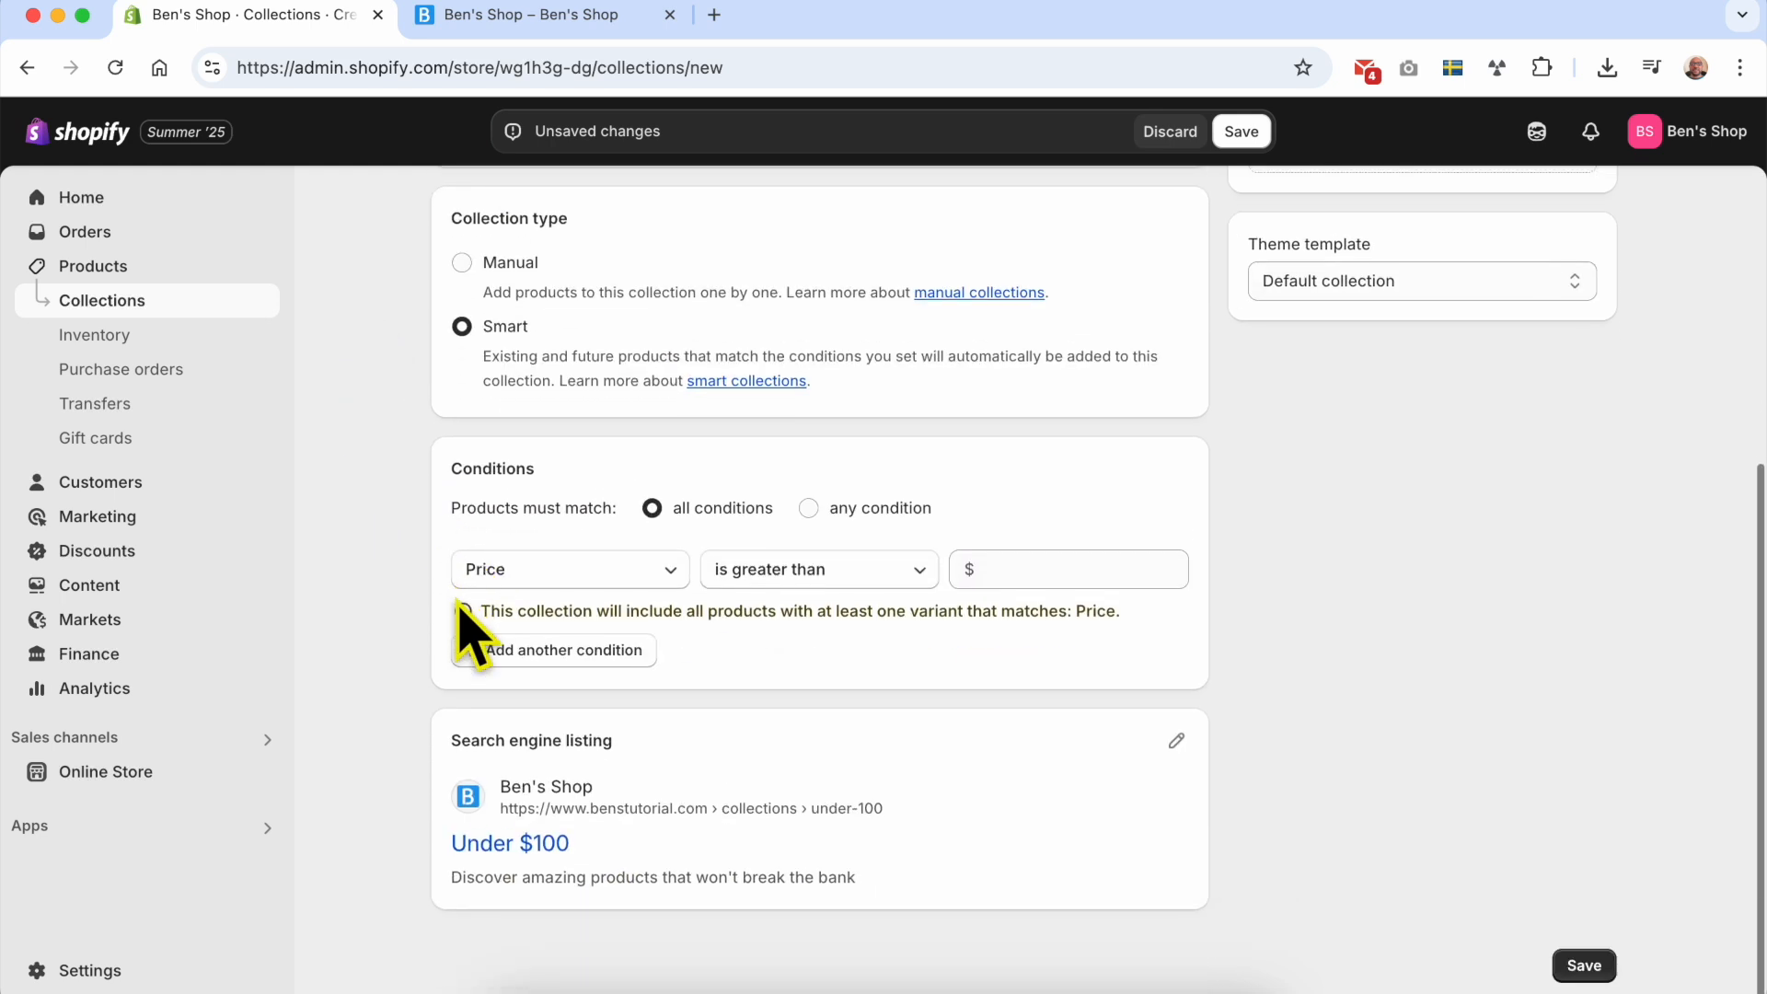
{"action": "left_click", "coordinate": [861, 580]}
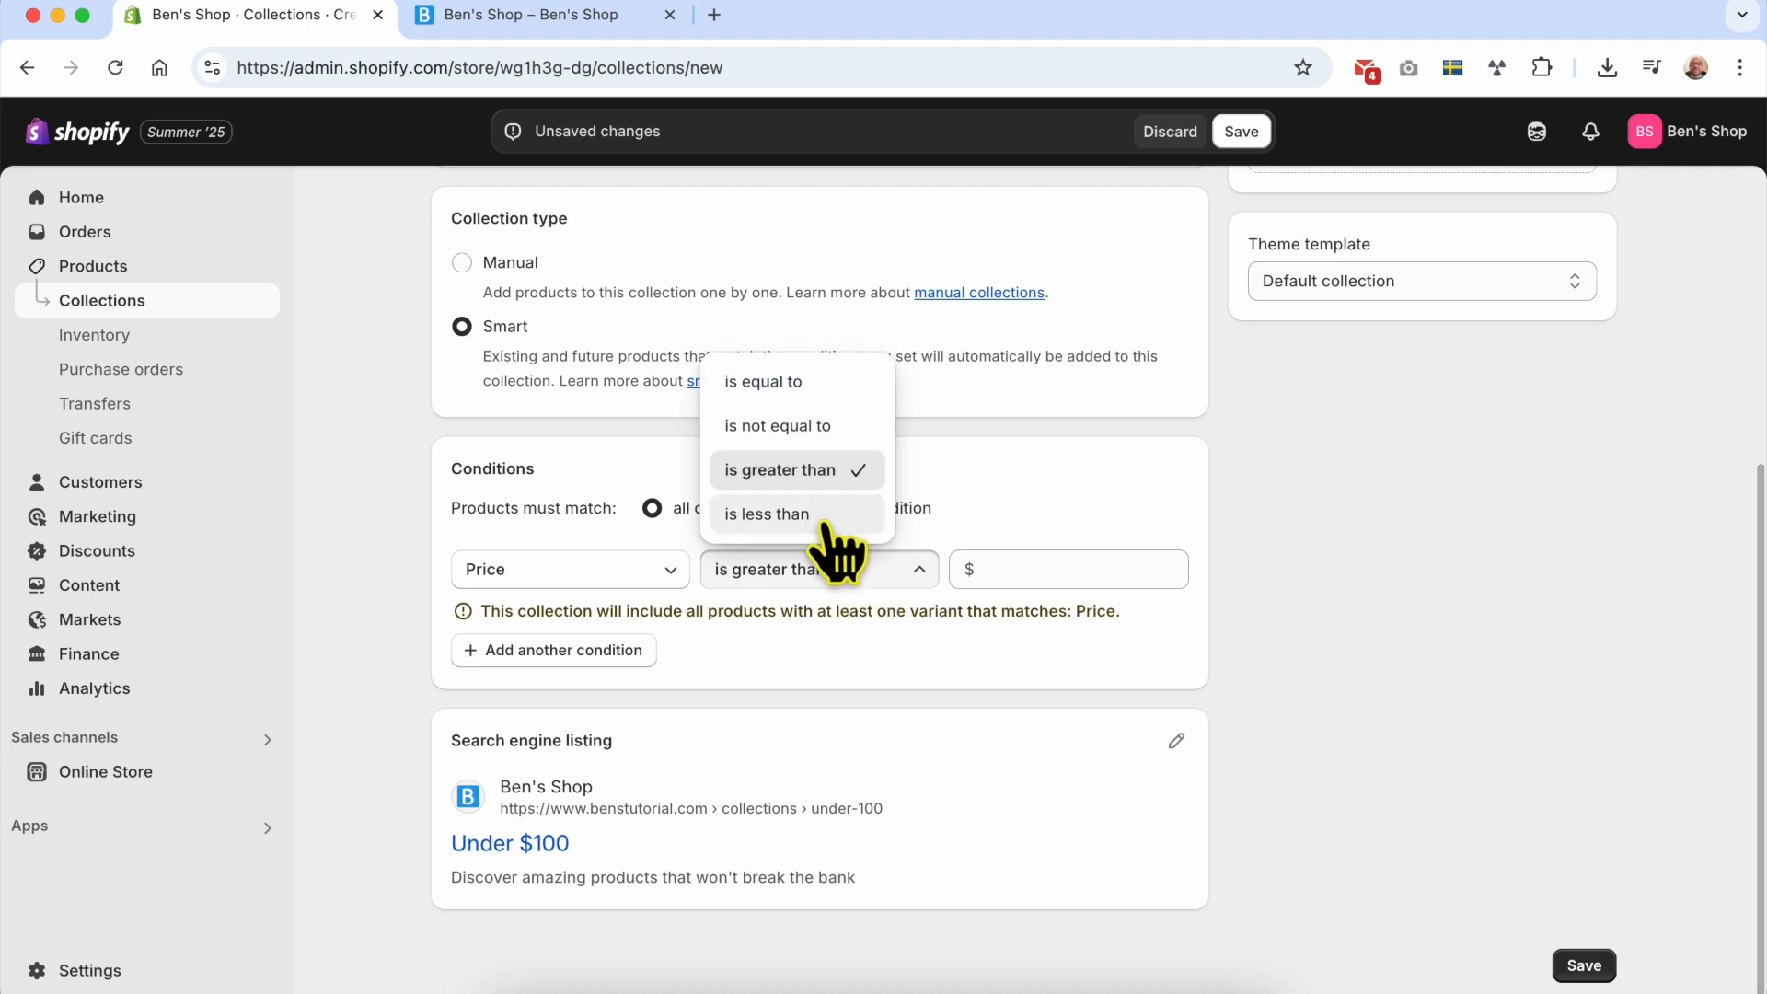
{"action": "left_click", "coordinate": [826, 520]}
{"action": "left_click", "coordinate": [1031, 573]}
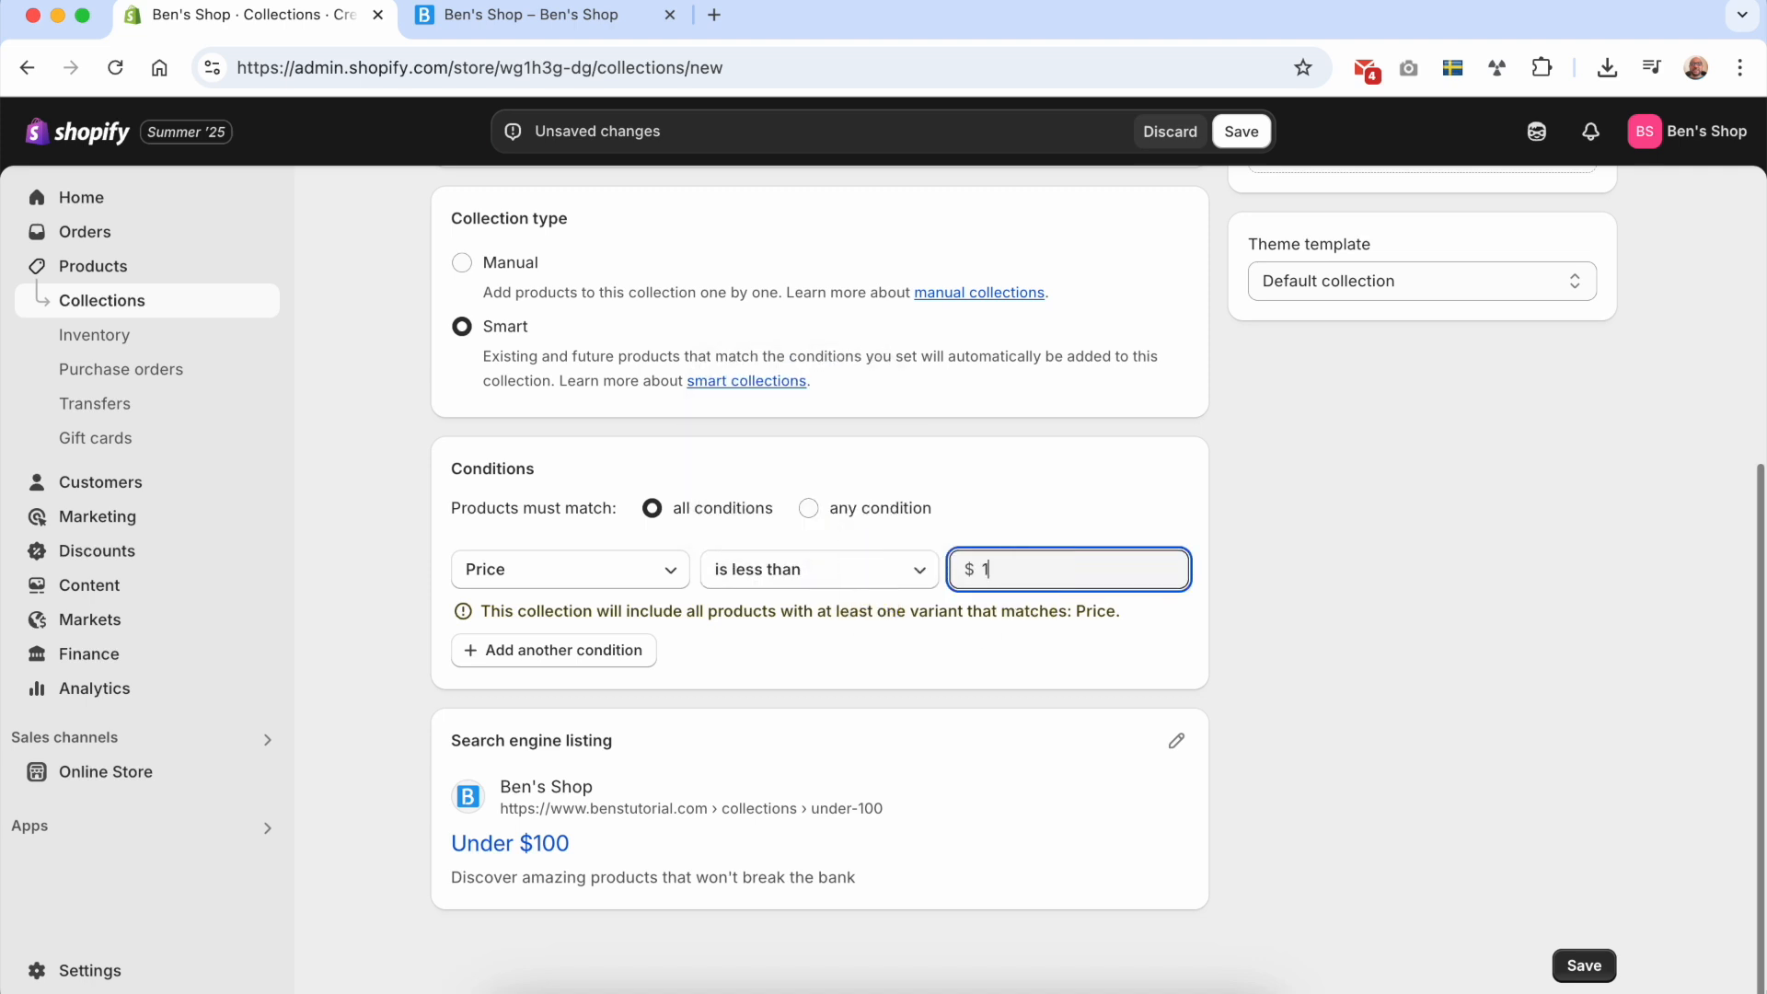
{"action": "left_click", "coordinate": [920, 699]}
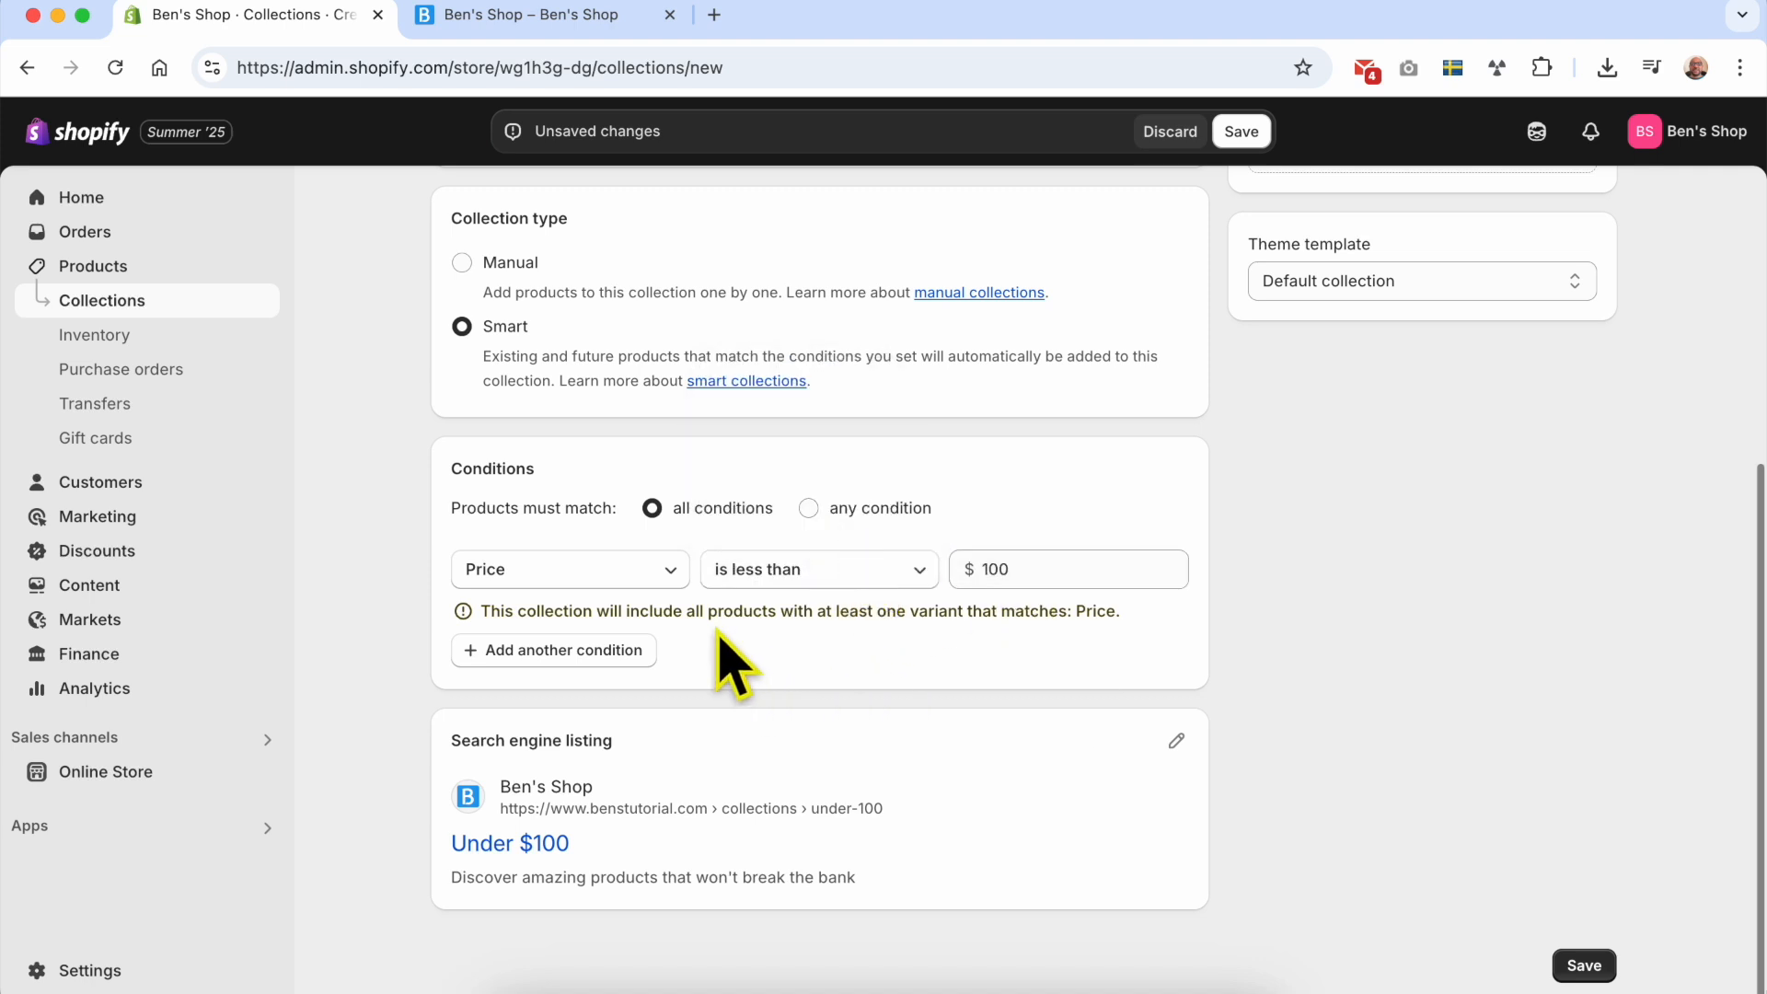
Step: Try a second condition of Weight is less than 1 kg and delete that condition
{"action": "left_click", "coordinate": [611, 661]}
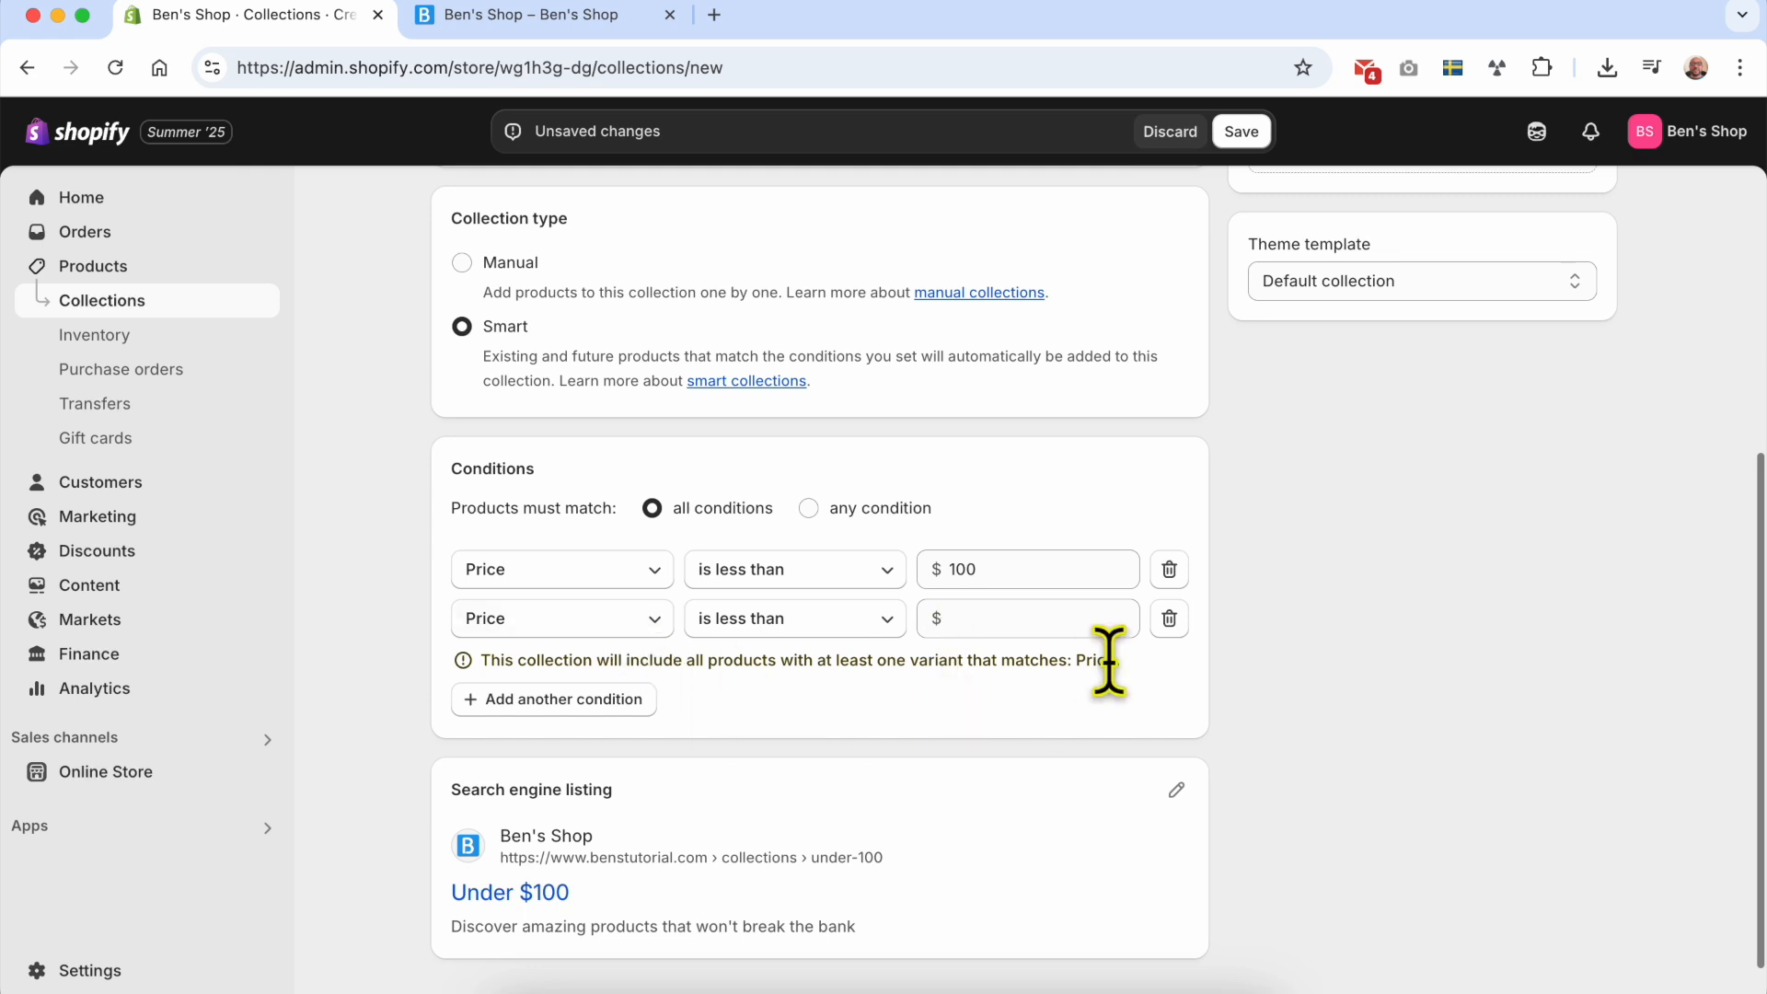
{"action": "left_click", "coordinate": [578, 628]}
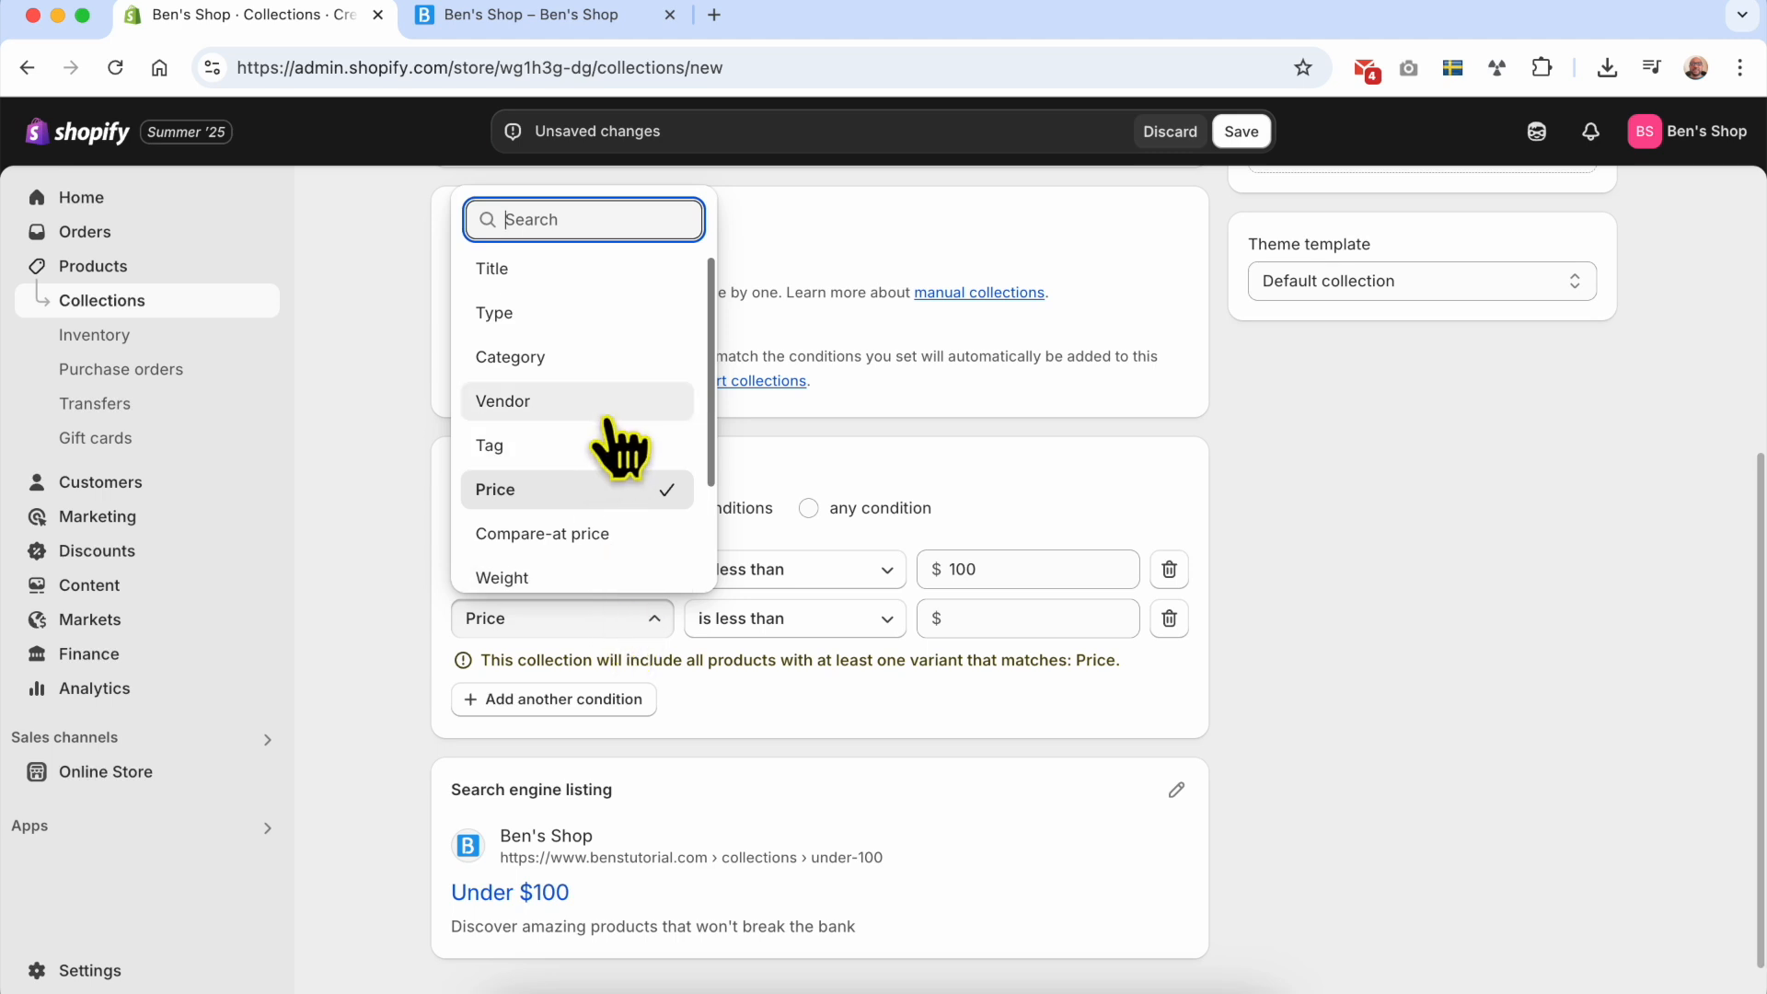
{"action": "left_click", "coordinate": [584, 579]}
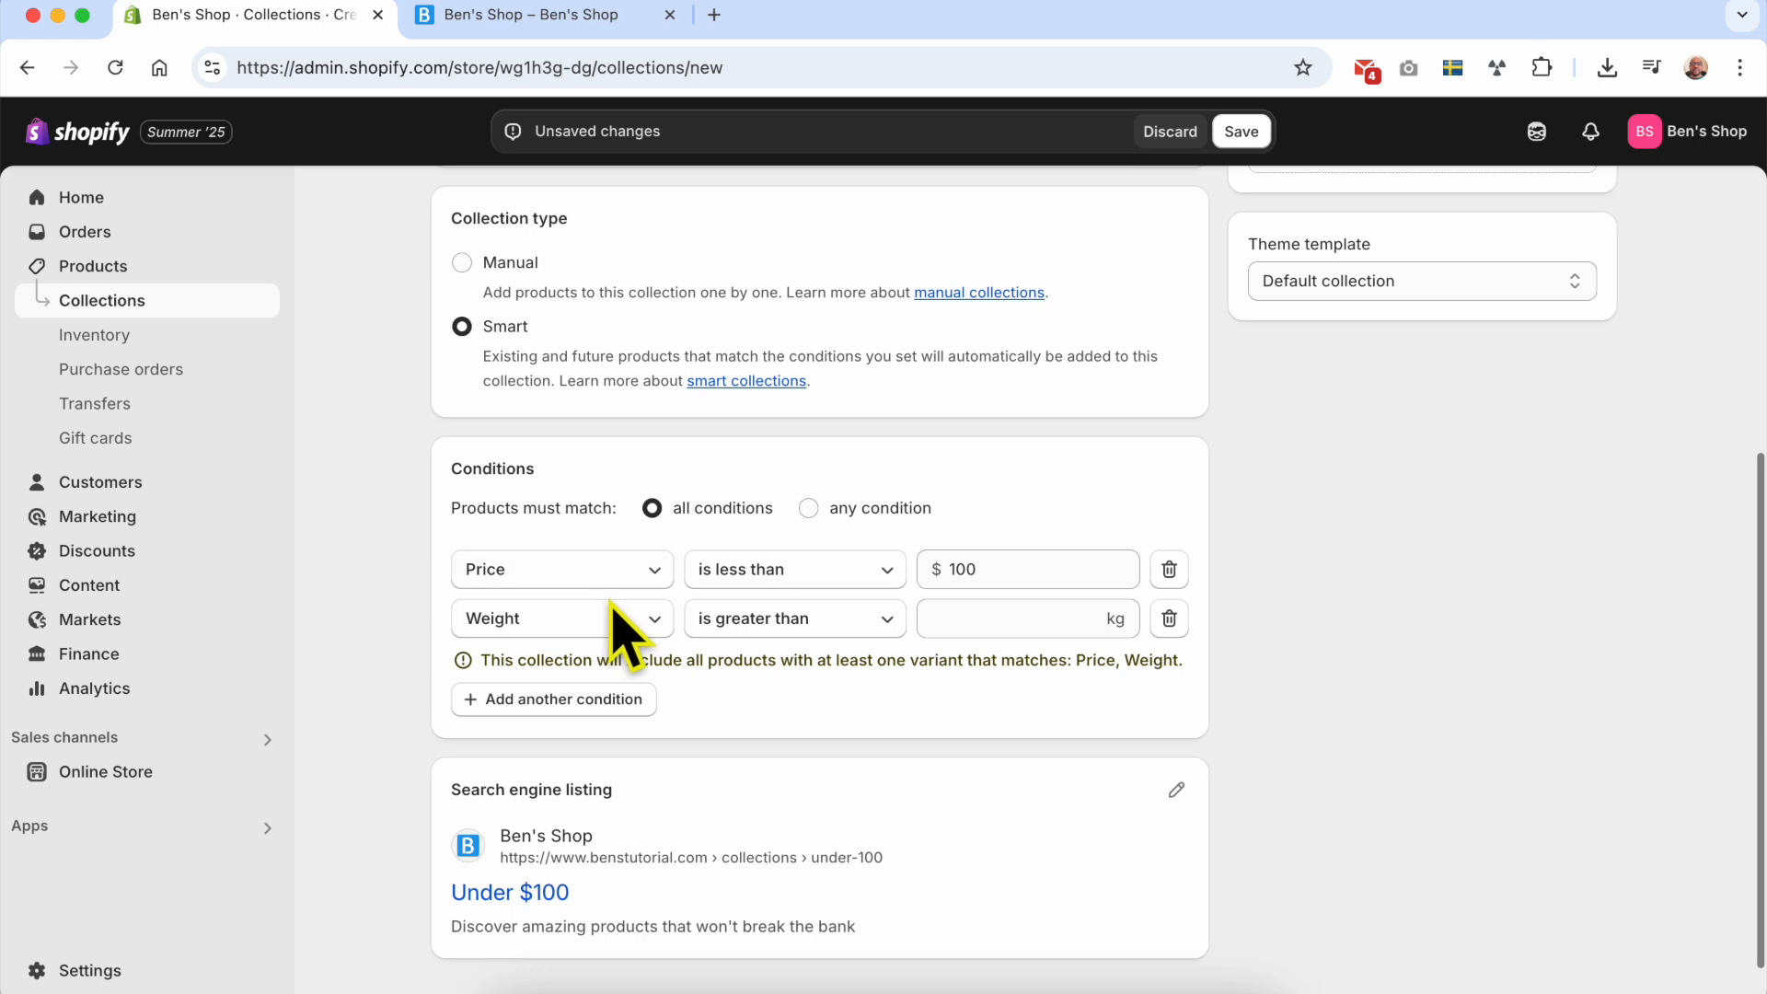
{"action": "left_click", "coordinate": [760, 618]}
{"action": "left_click", "coordinate": [790, 565]}
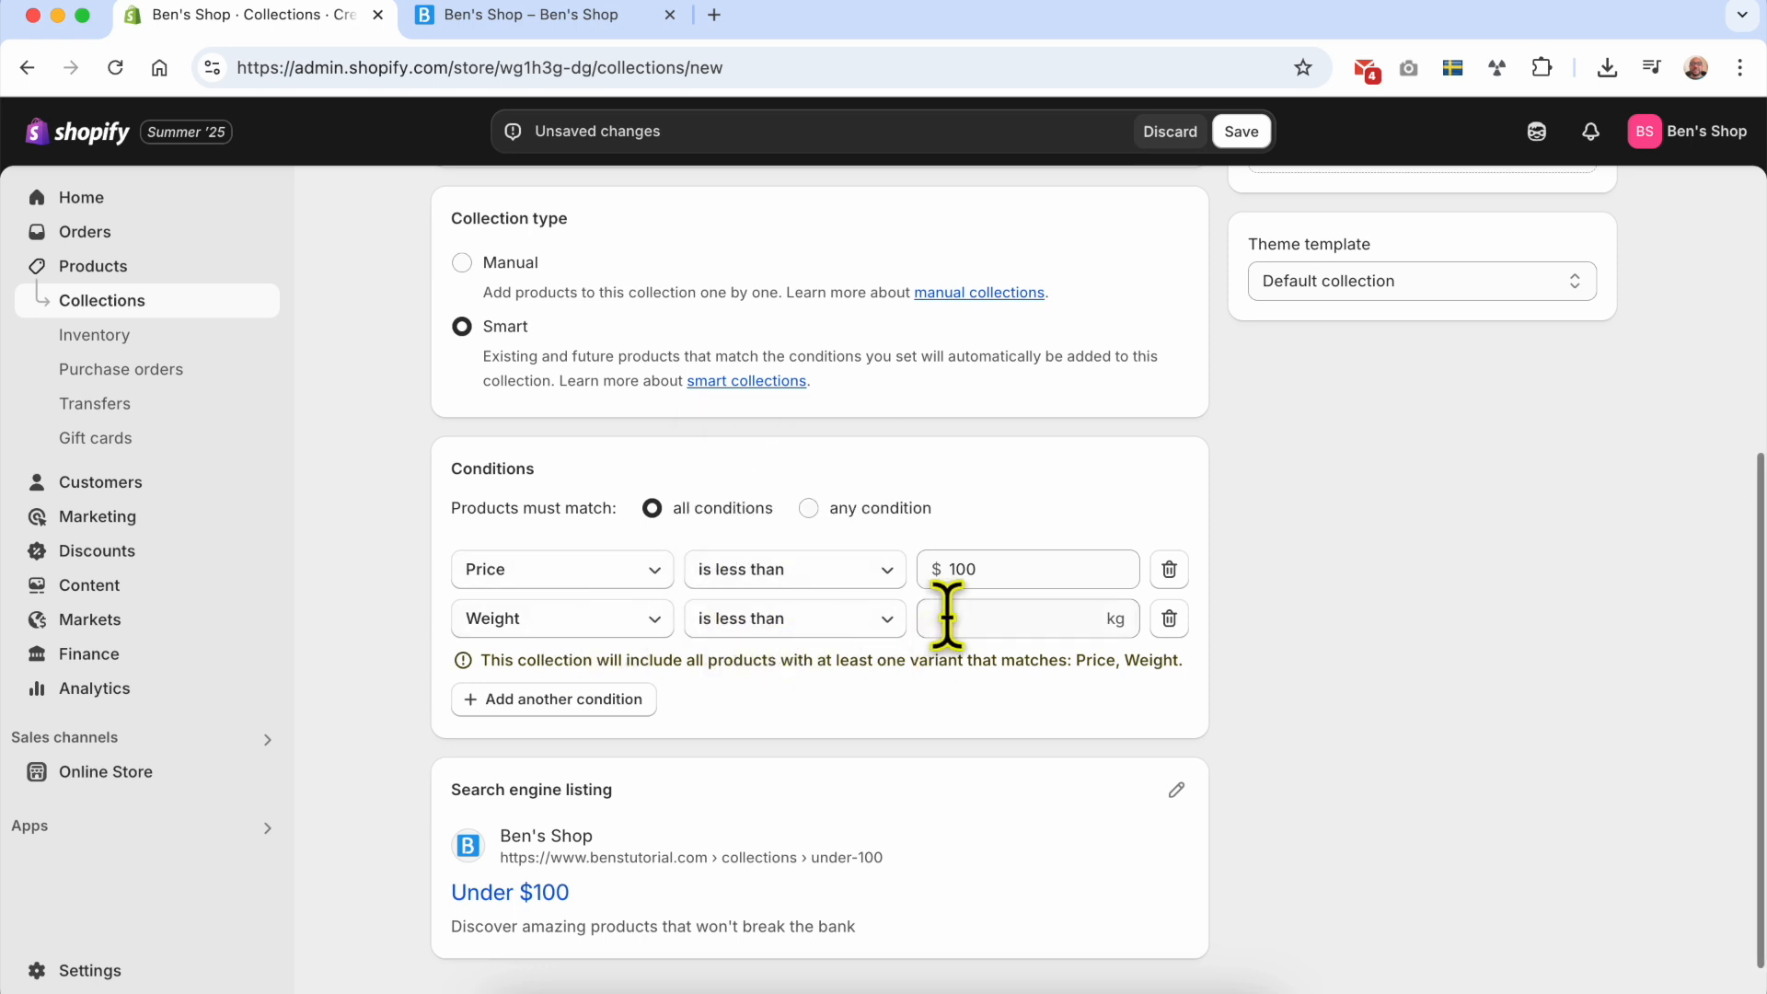
{"action": "left_click", "coordinate": [967, 619]}
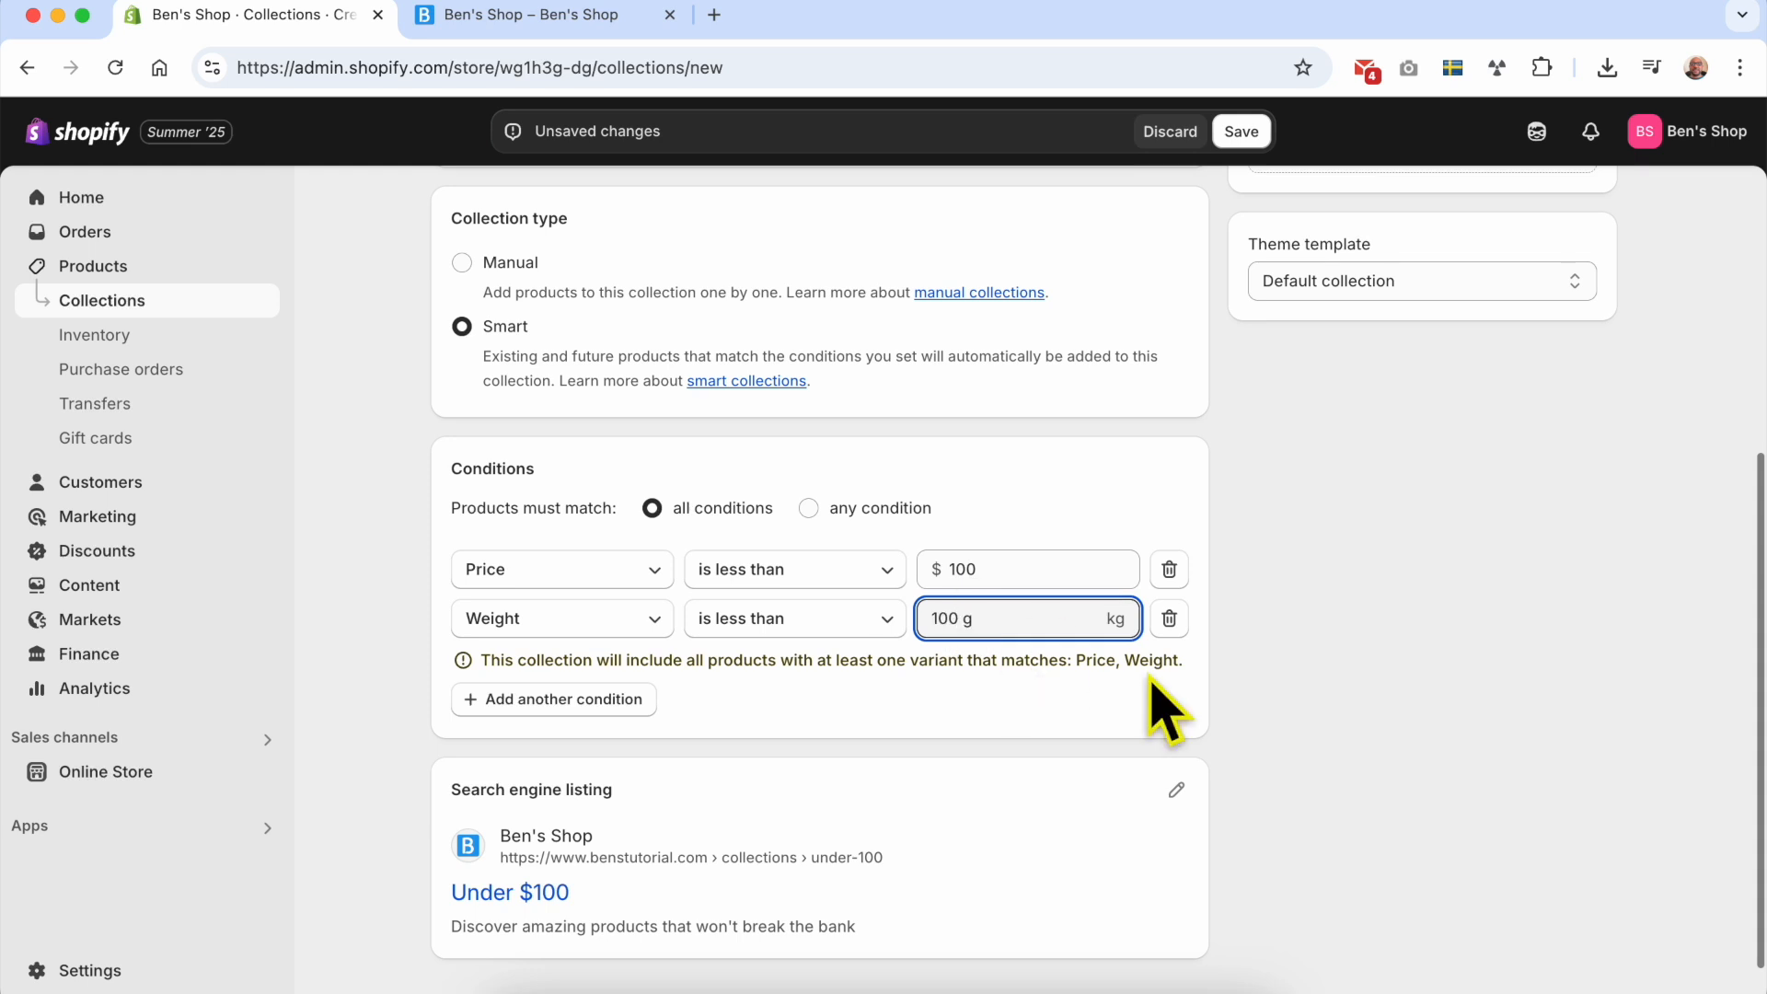
{"action": "triple_click", "coordinate": [1038, 620]}
{"action": "type", "text": "1"}
{"action": "left_click", "coordinate": [1225, 623]}
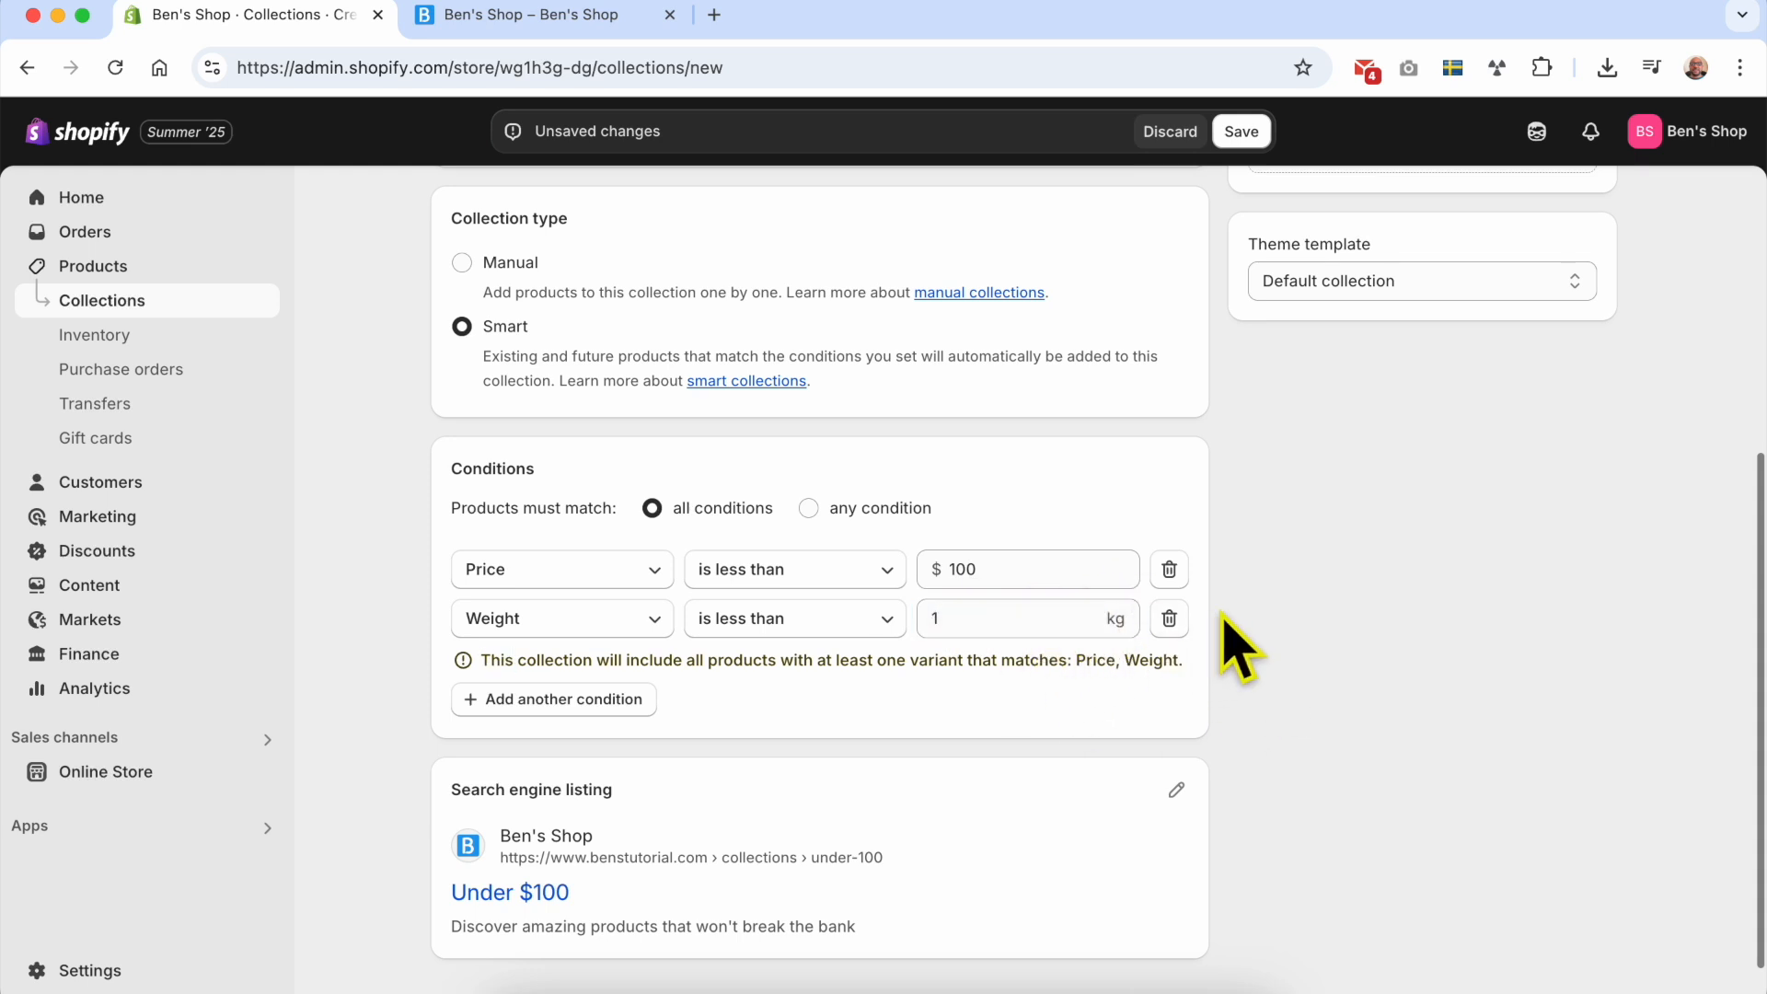
{"action": "left_click", "coordinate": [1169, 620]}
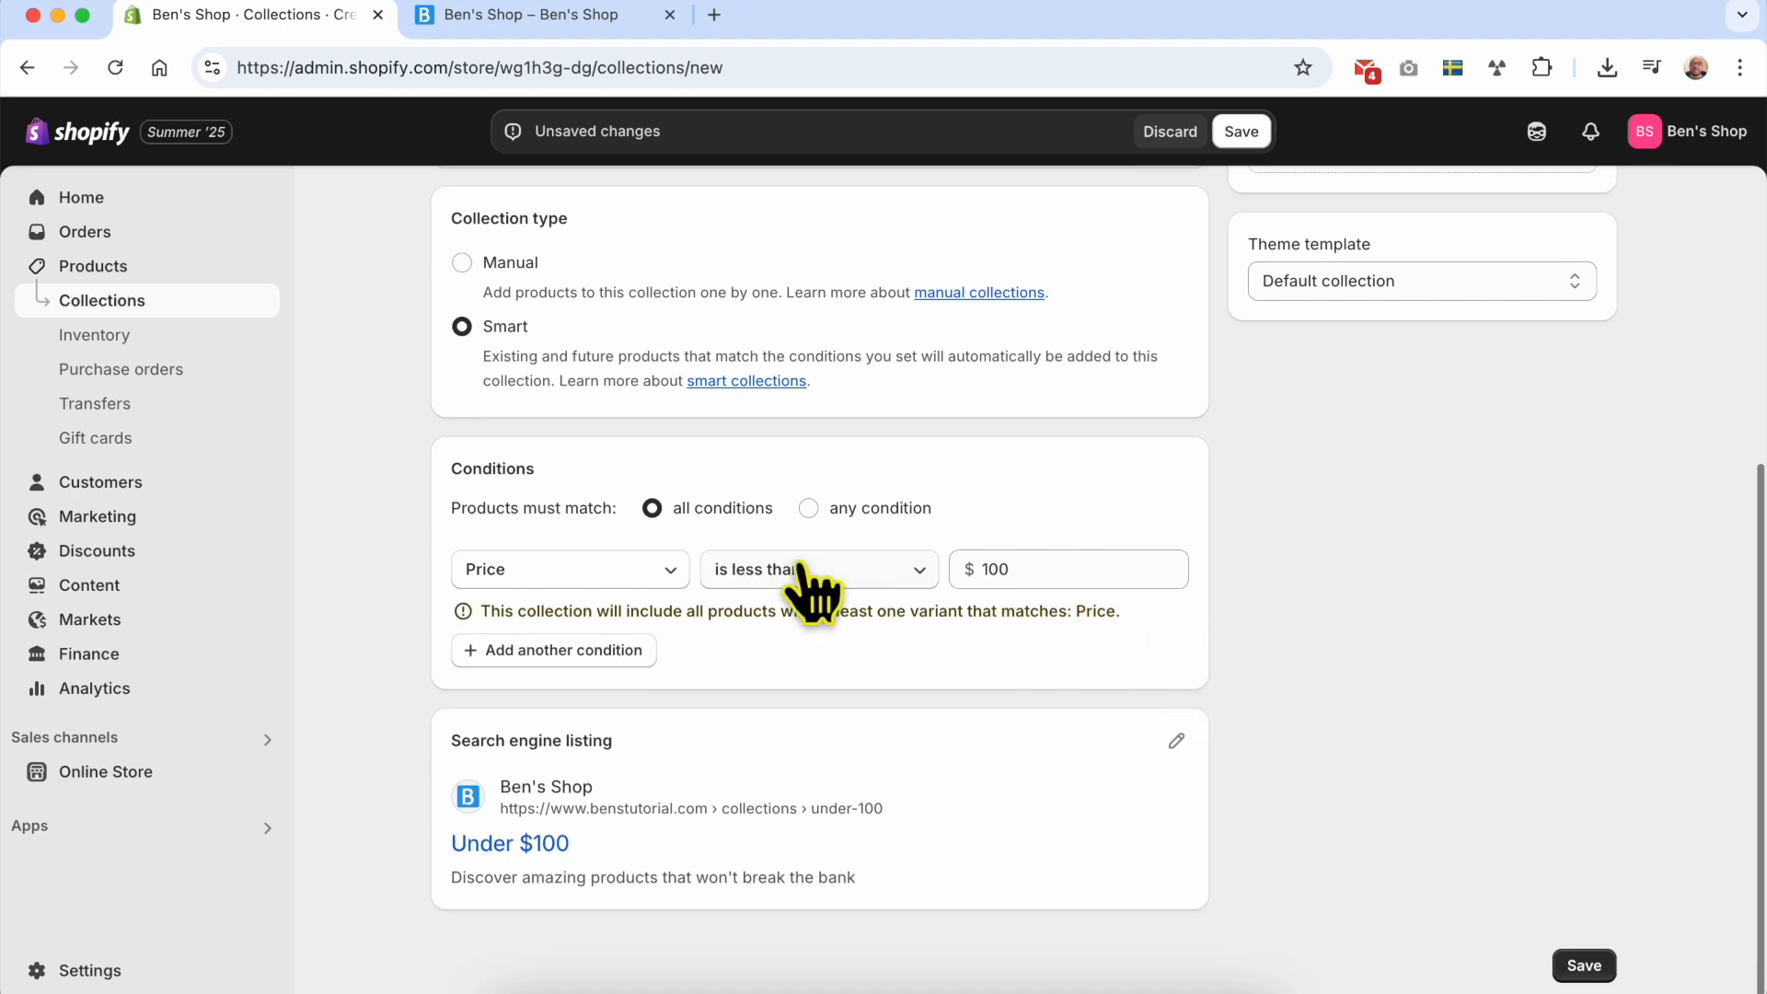
Step: Copy the image address of the hundred-dollar bill close-up on Unsplash and return to the Shopify collection form
{"action": "scroll", "coordinate": [920, 645], "scroll_direction": "up", "scroll_amount": 5}
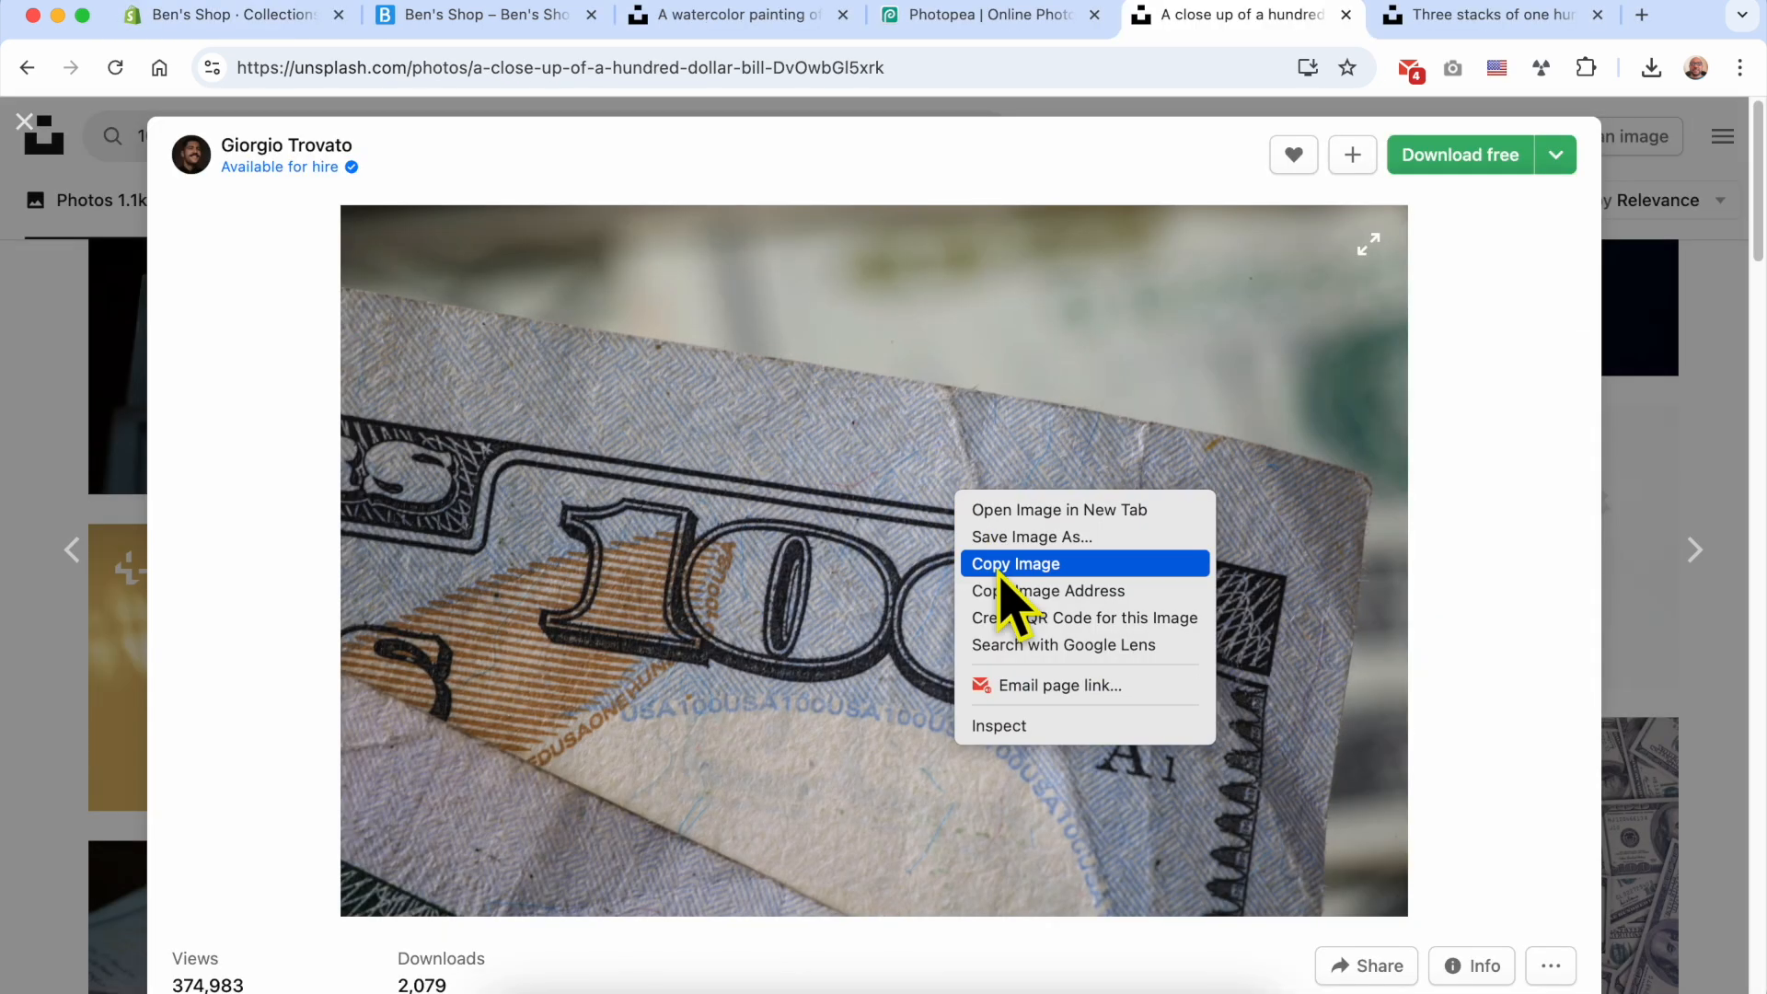
{"action": "left_click", "coordinate": [744, 490]}
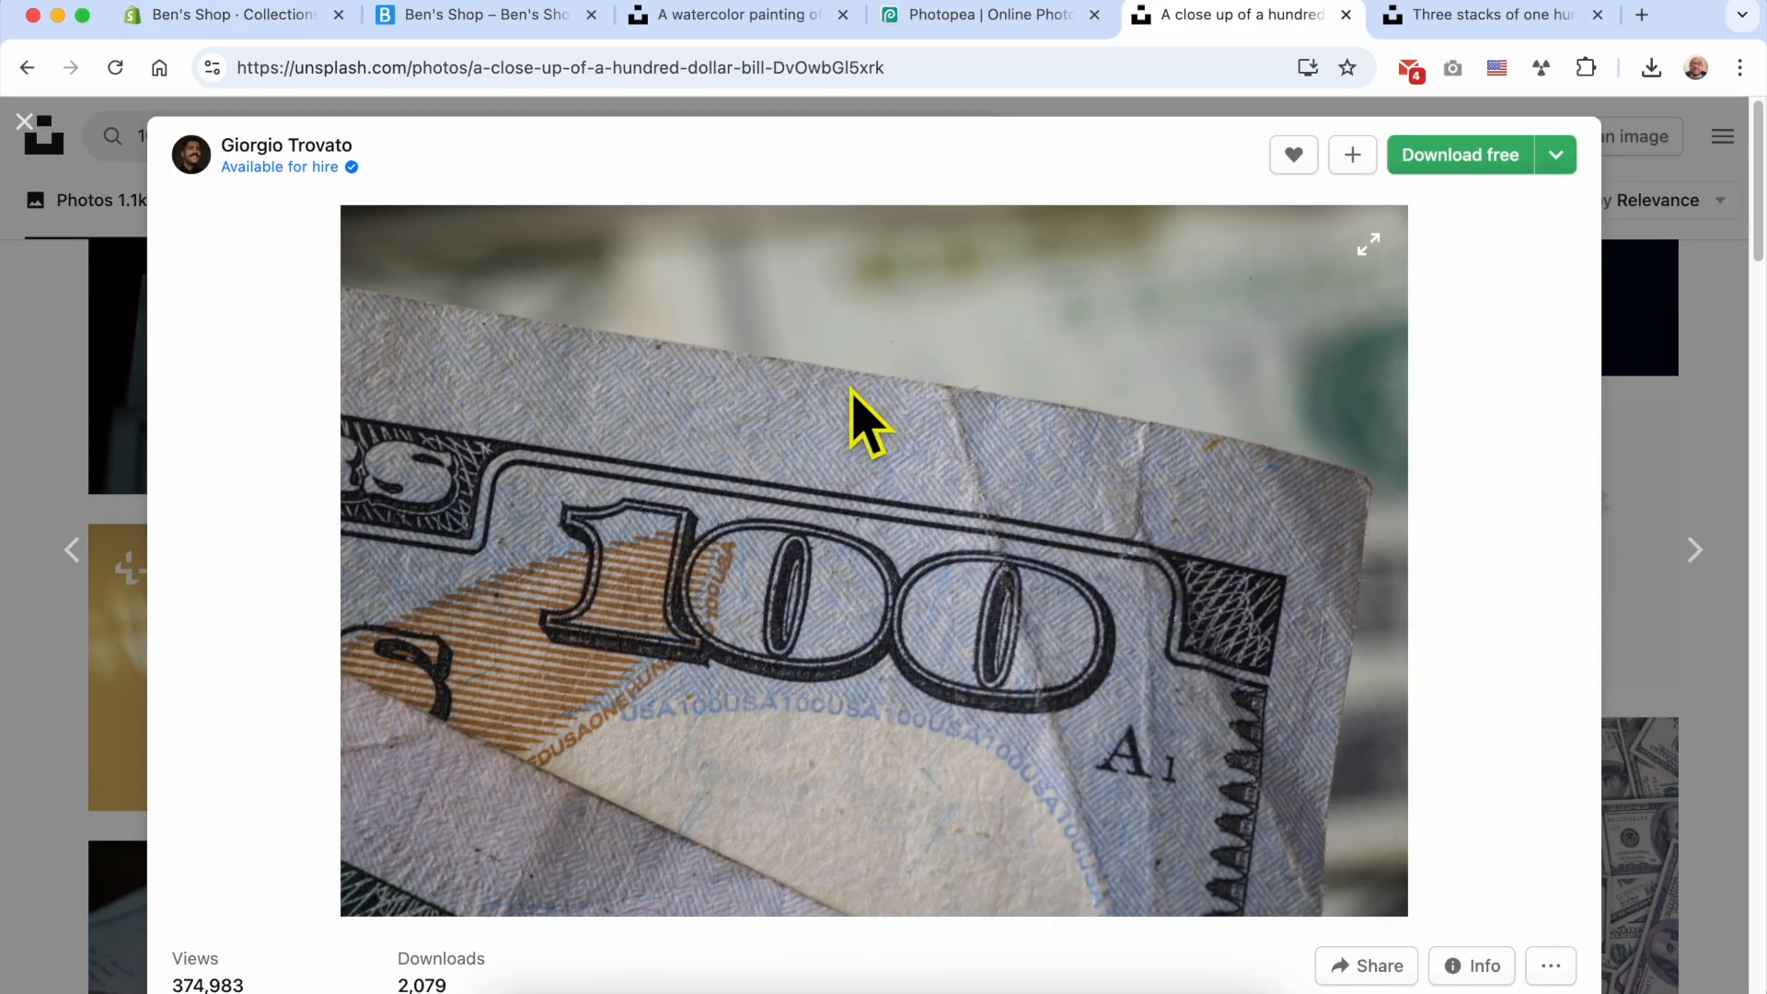
{"action": "right_click", "coordinate": [930, 371]}
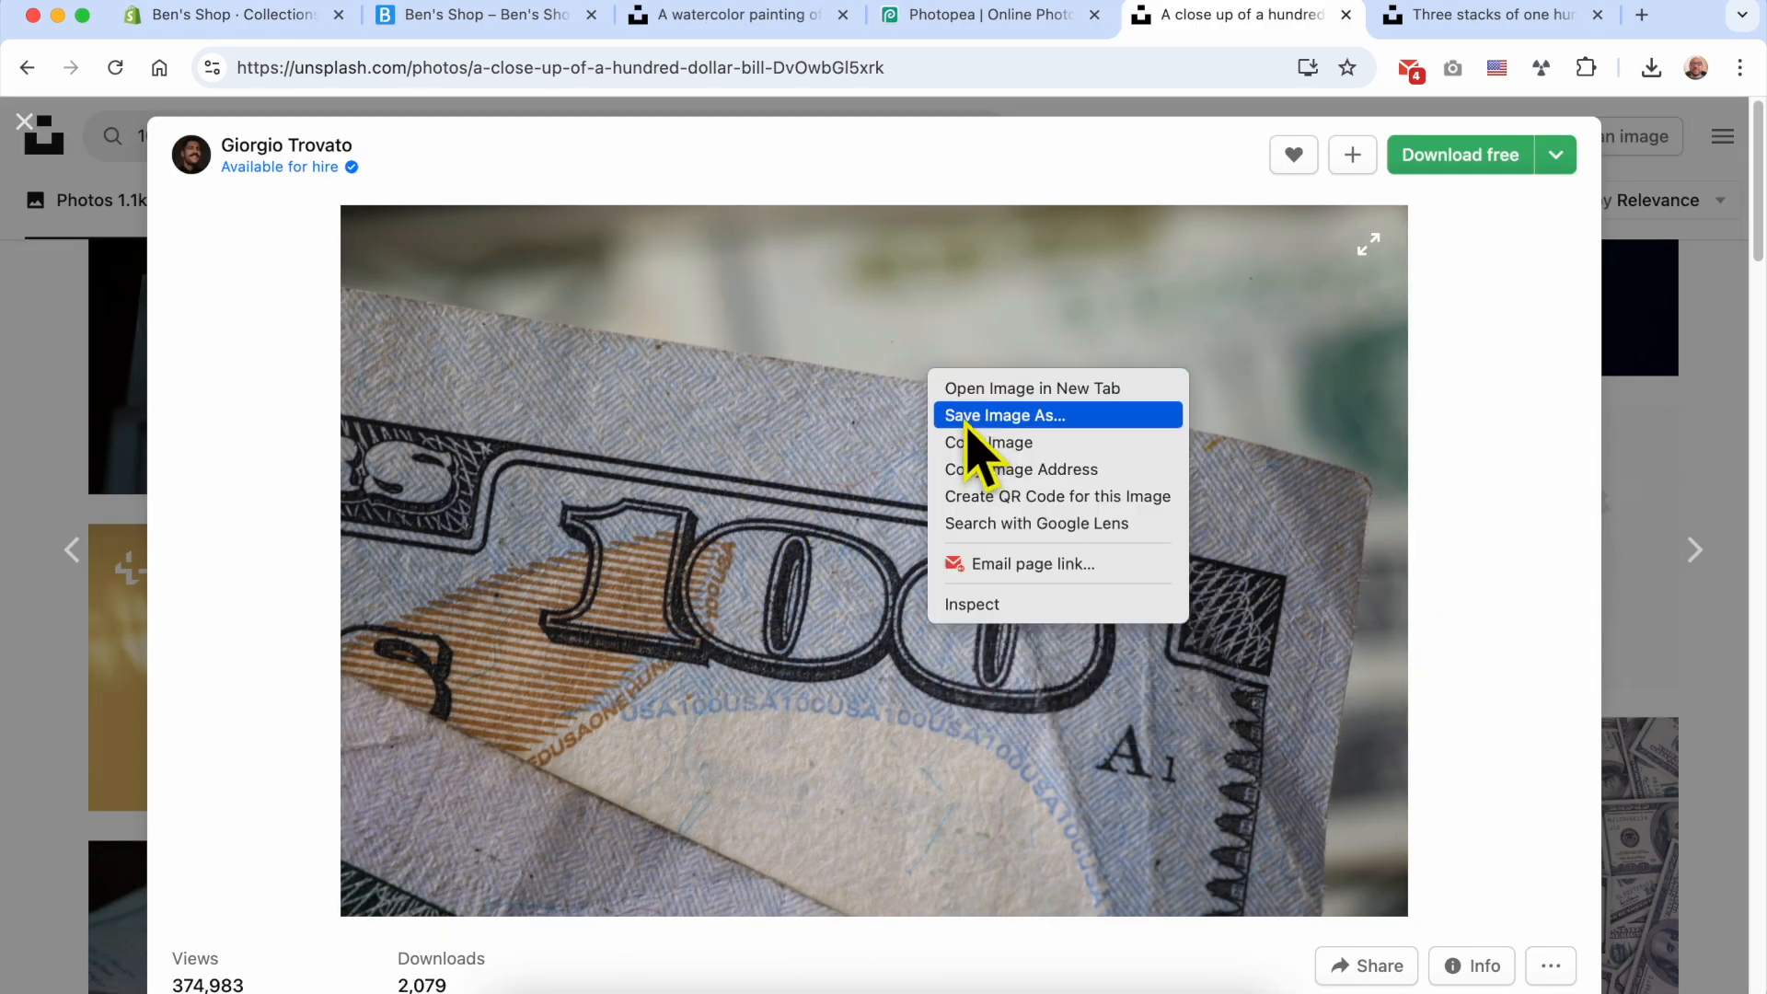
{"action": "left_click", "coordinate": [965, 471]}
{"action": "left_click", "coordinate": [209, 24]}
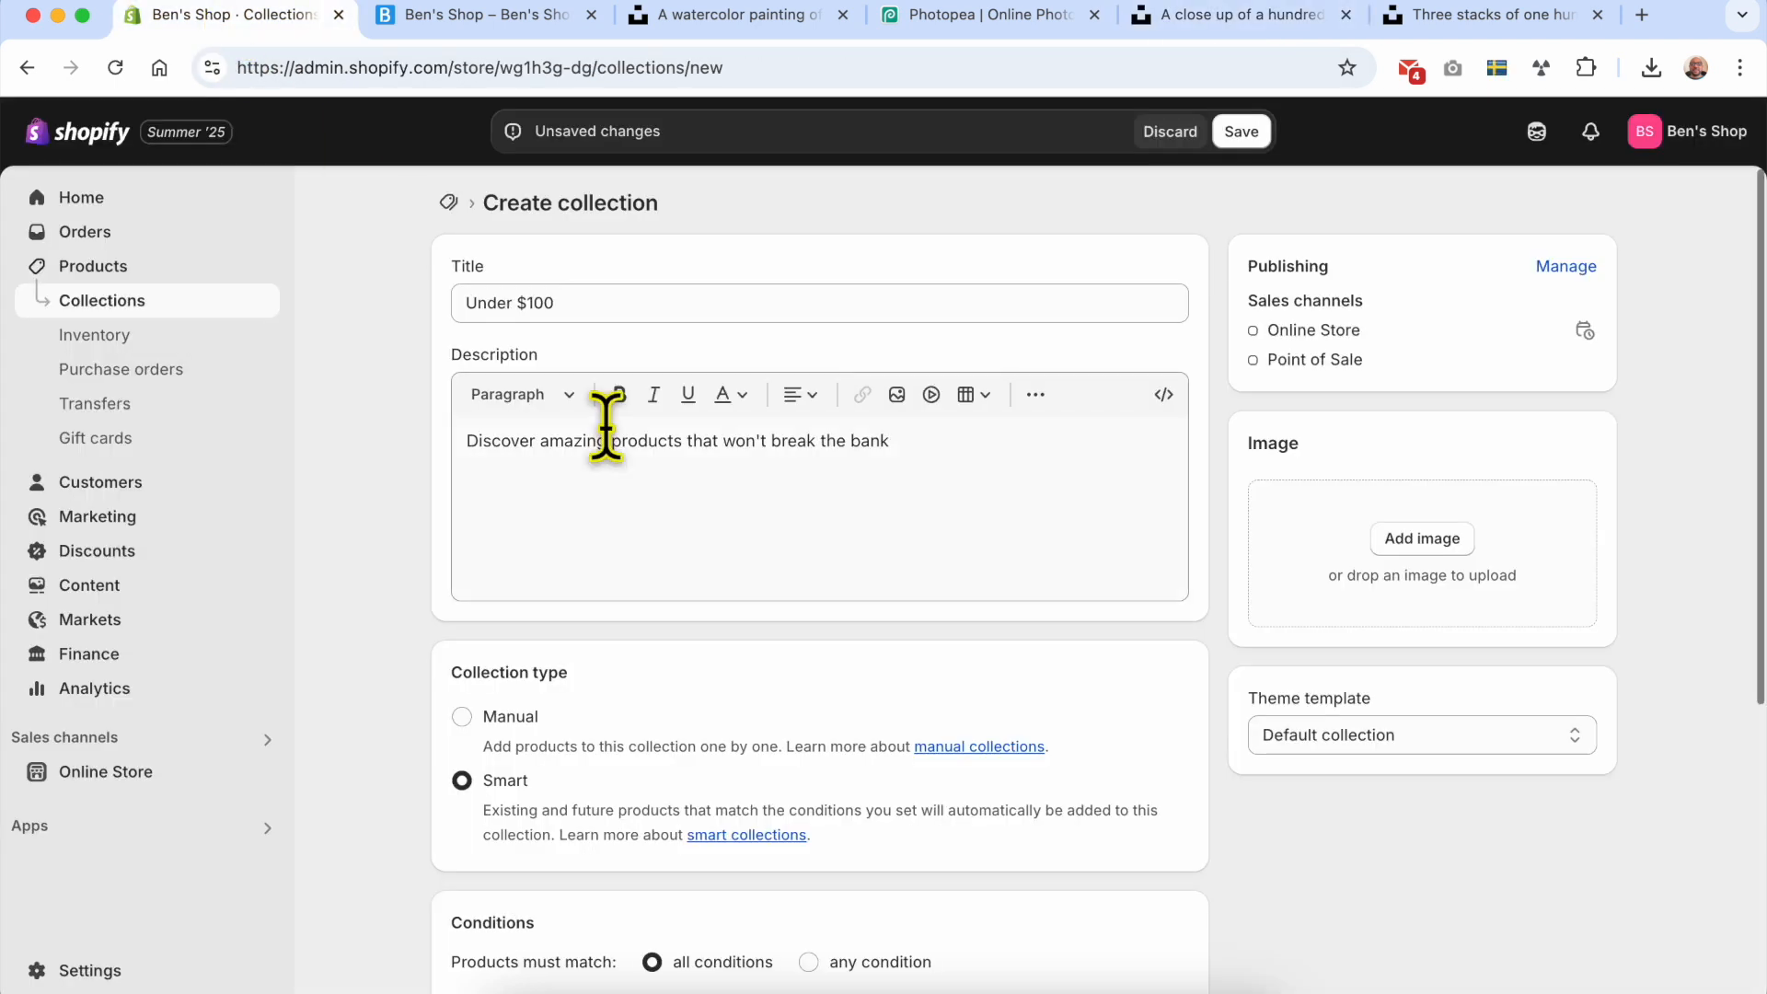
Step: Open the collection's image selection, save the hundred-dollar bill close-up from Unsplash to Downloads, and return to Shopify
{"action": "left_click", "coordinate": [1422, 541]}
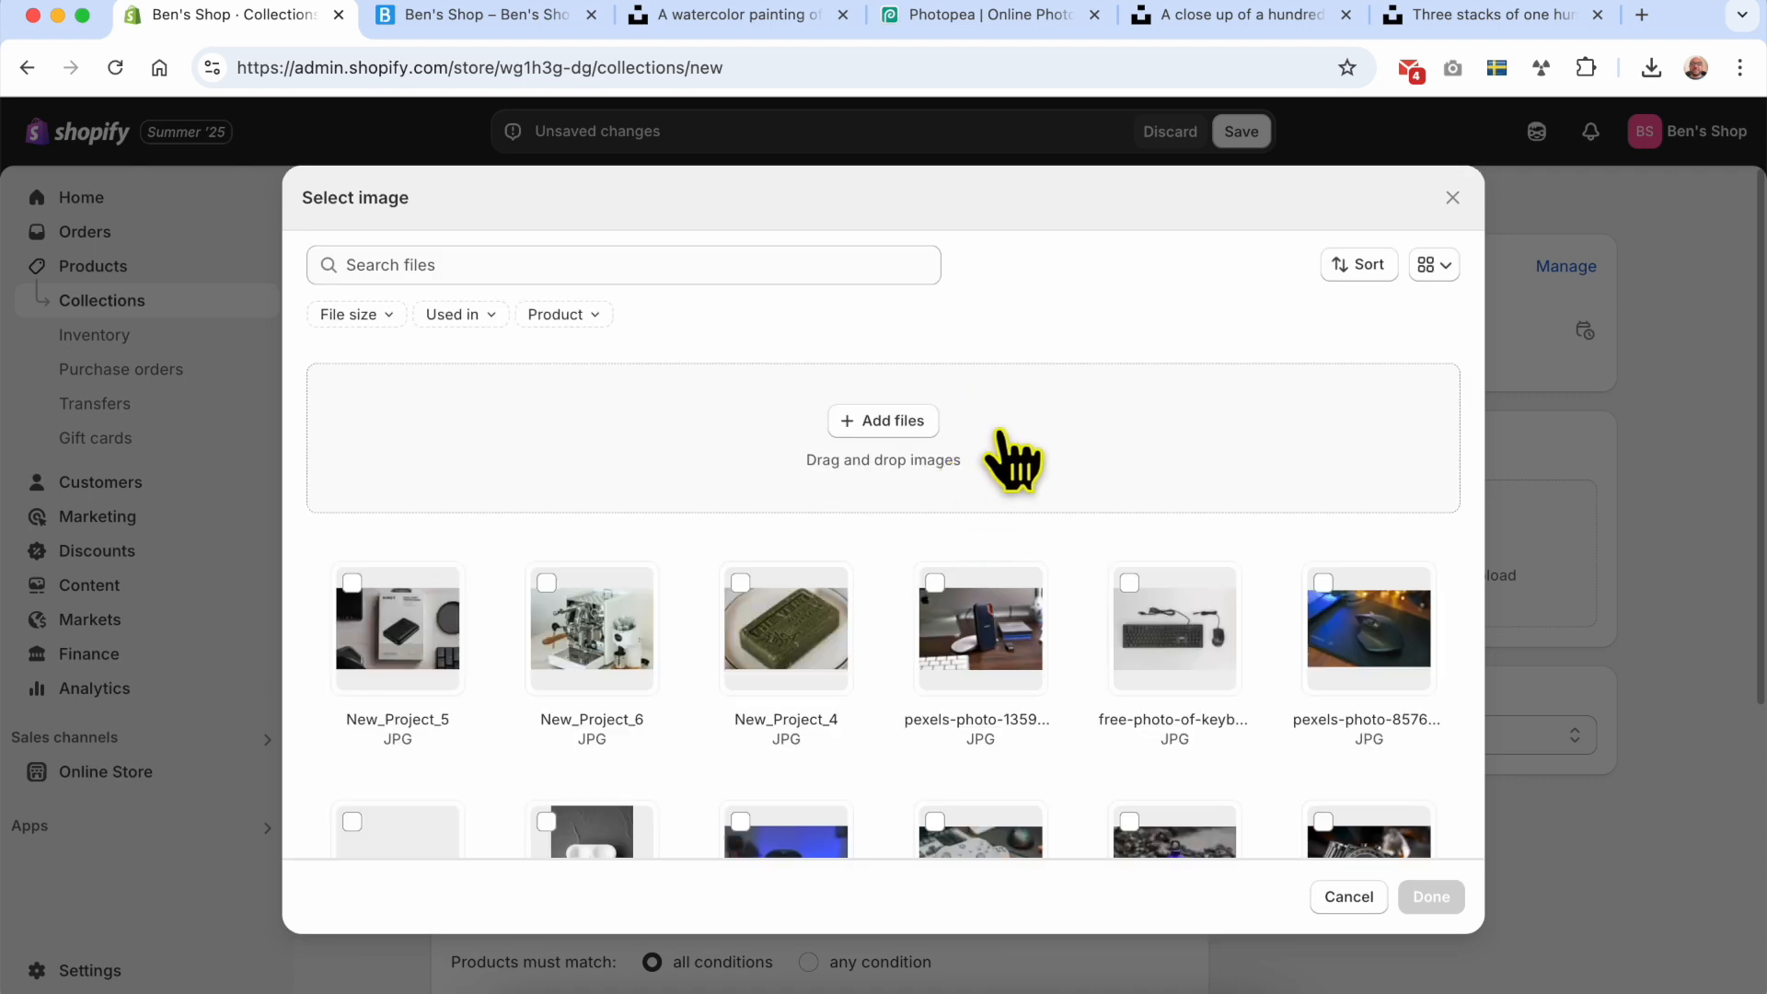
{"action": "left_click", "coordinate": [1225, 16]}
{"action": "right_click", "coordinate": [899, 485]}
{"action": "left_click", "coordinate": [918, 529]}
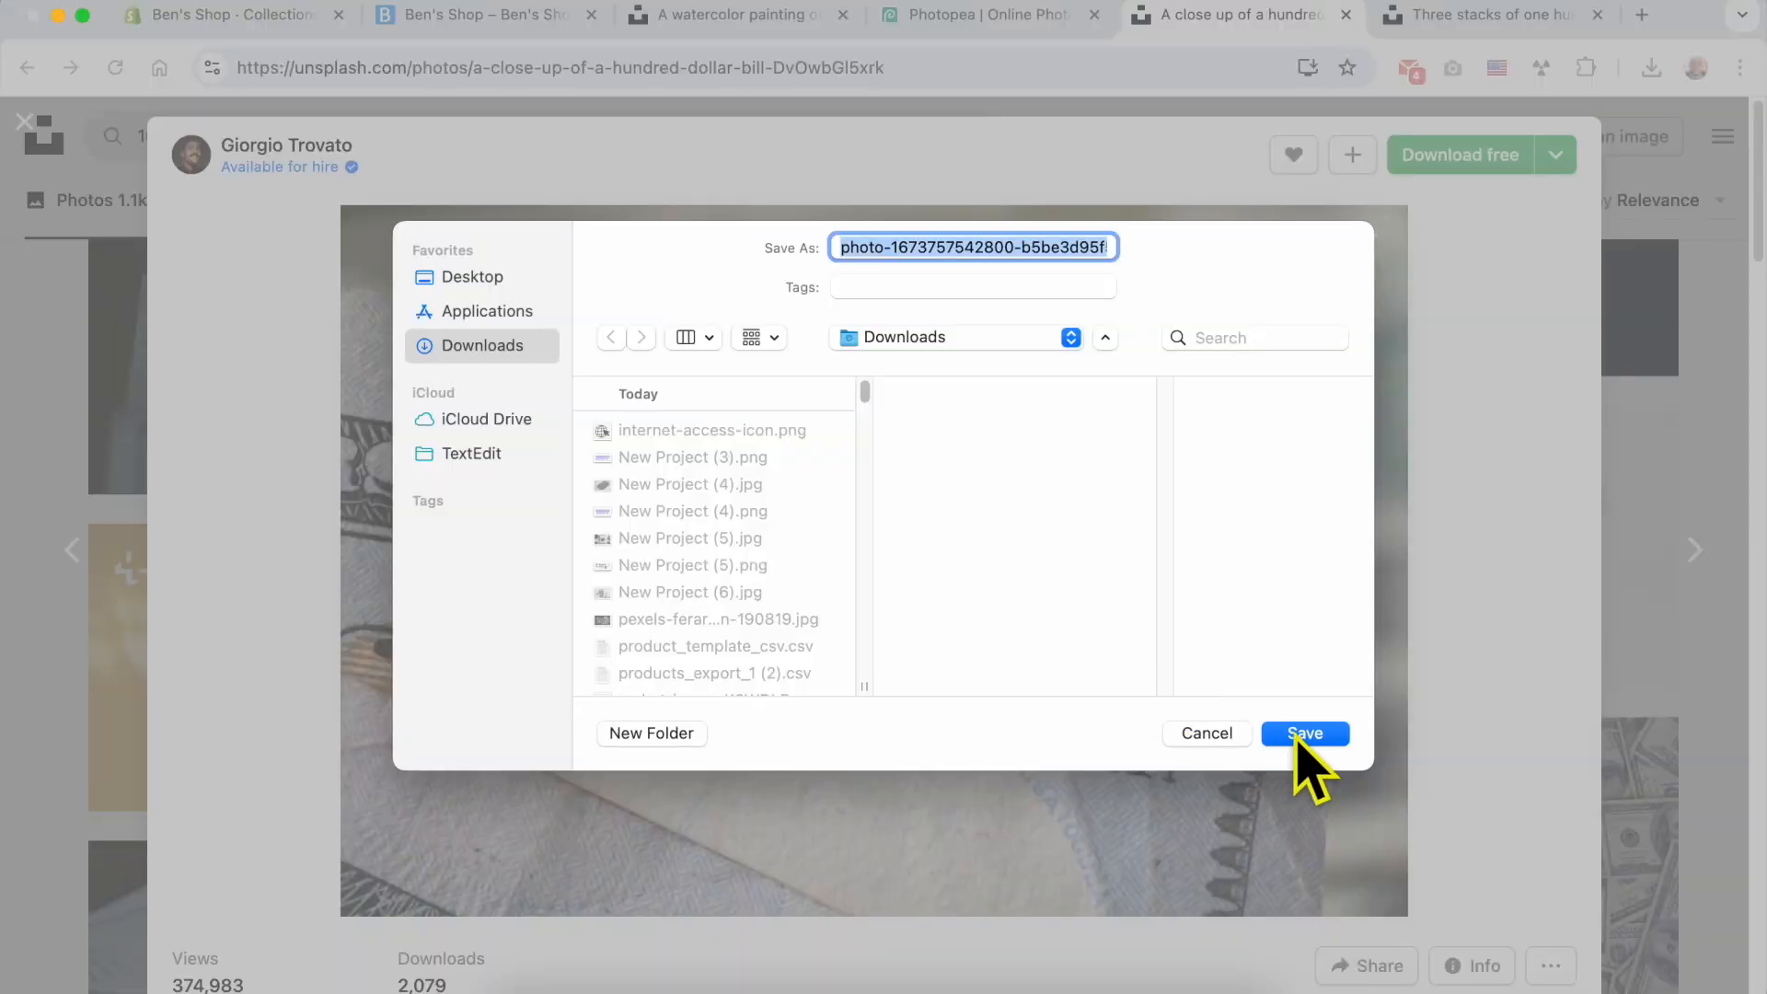
{"action": "left_click", "coordinate": [1306, 733]}
{"action": "left_click", "coordinate": [276, 17]}
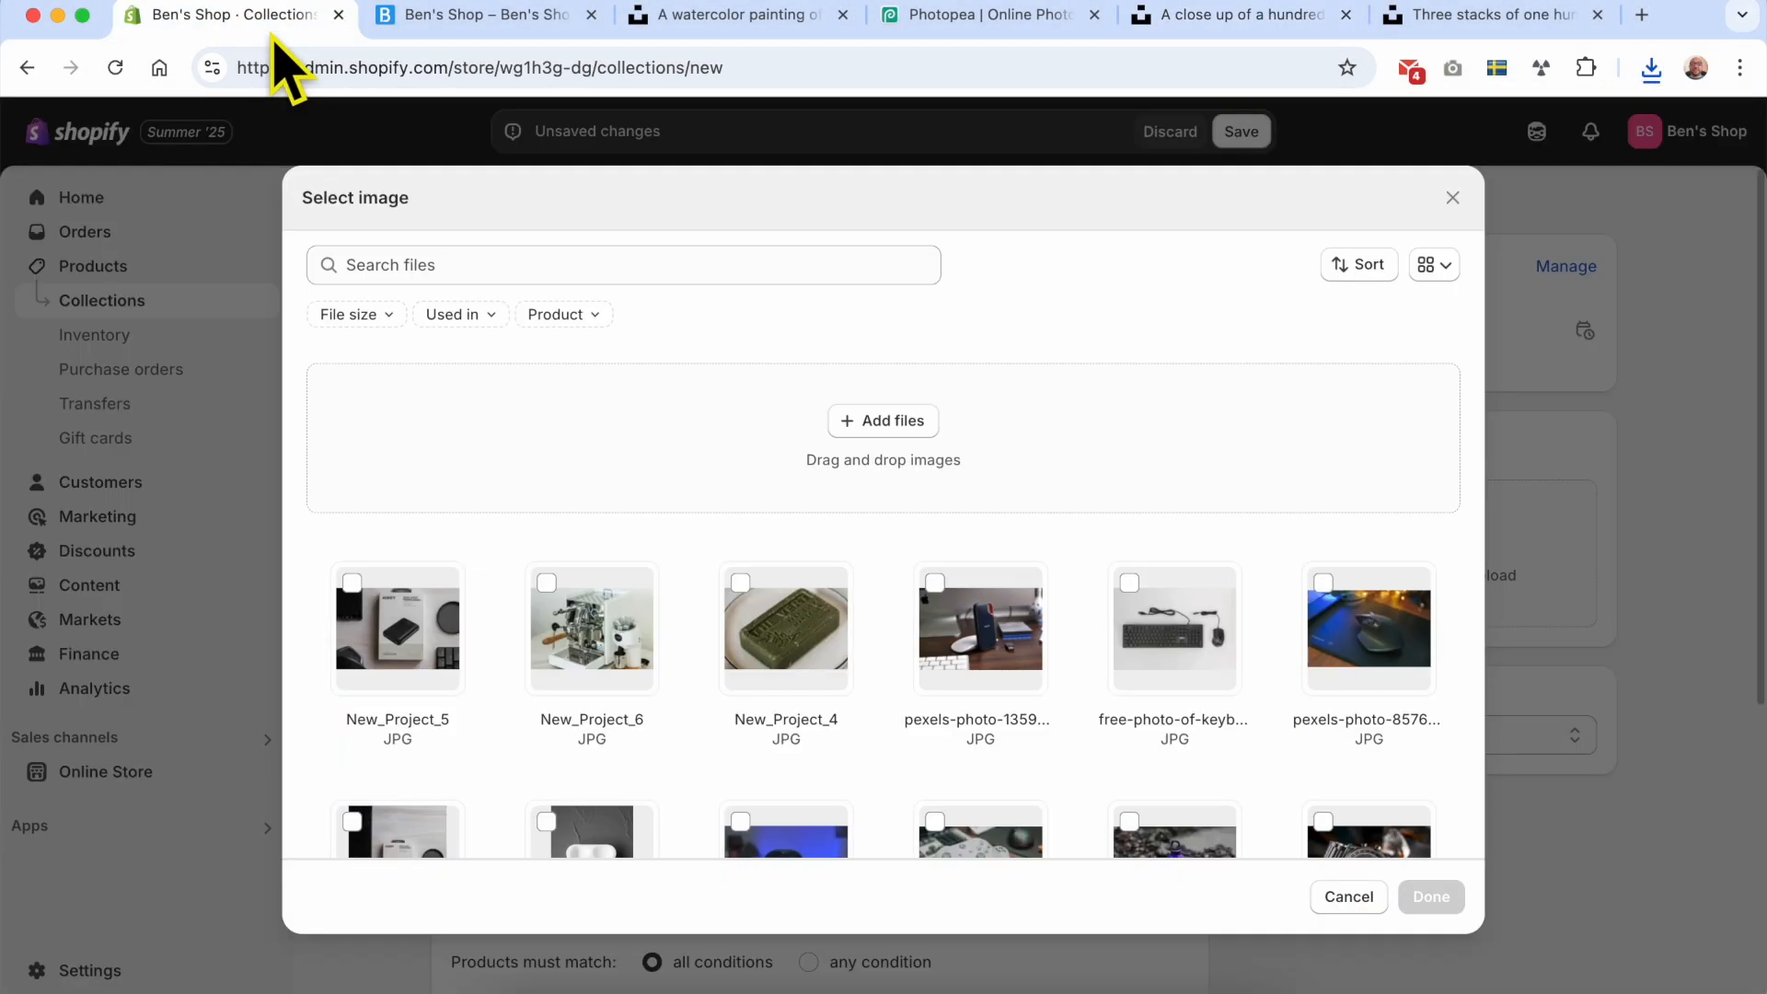
Step: Upload the saved hundred-dollar bill photo from Downloads and apply it as the collection image
{"action": "left_click", "coordinate": [873, 426]}
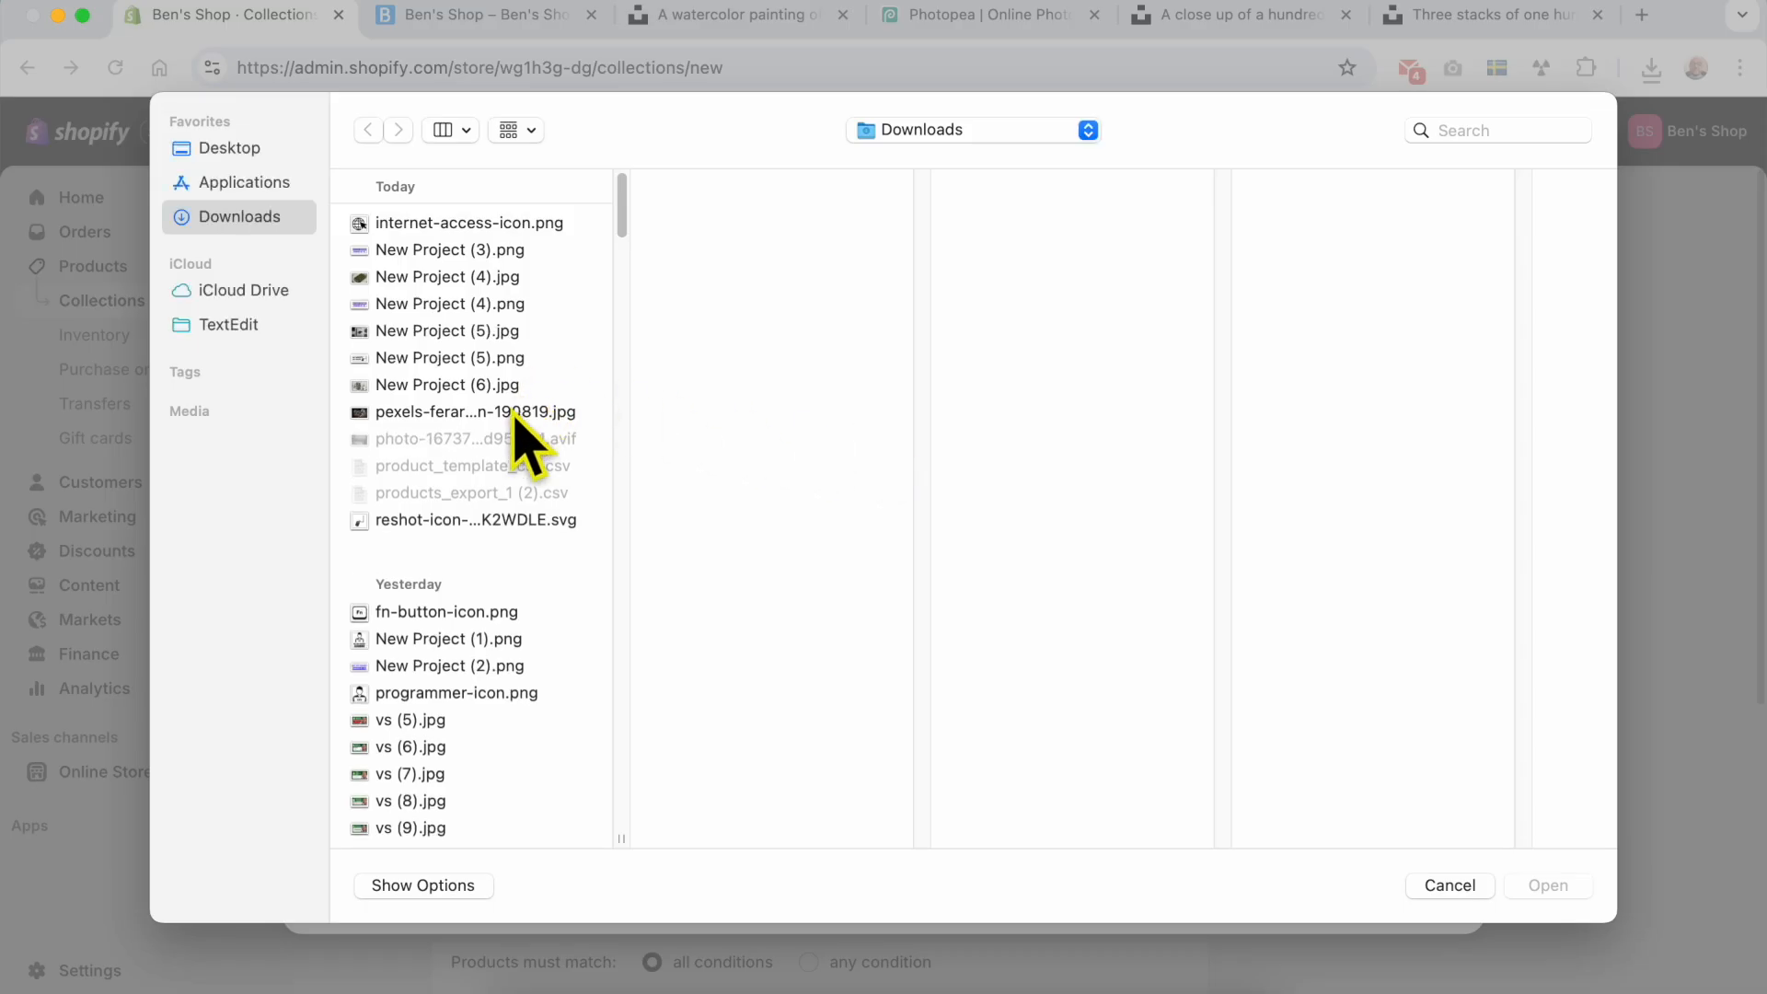
{"action": "left_click", "coordinate": [505, 225]}
{"action": "double_click", "coordinate": [508, 225]}
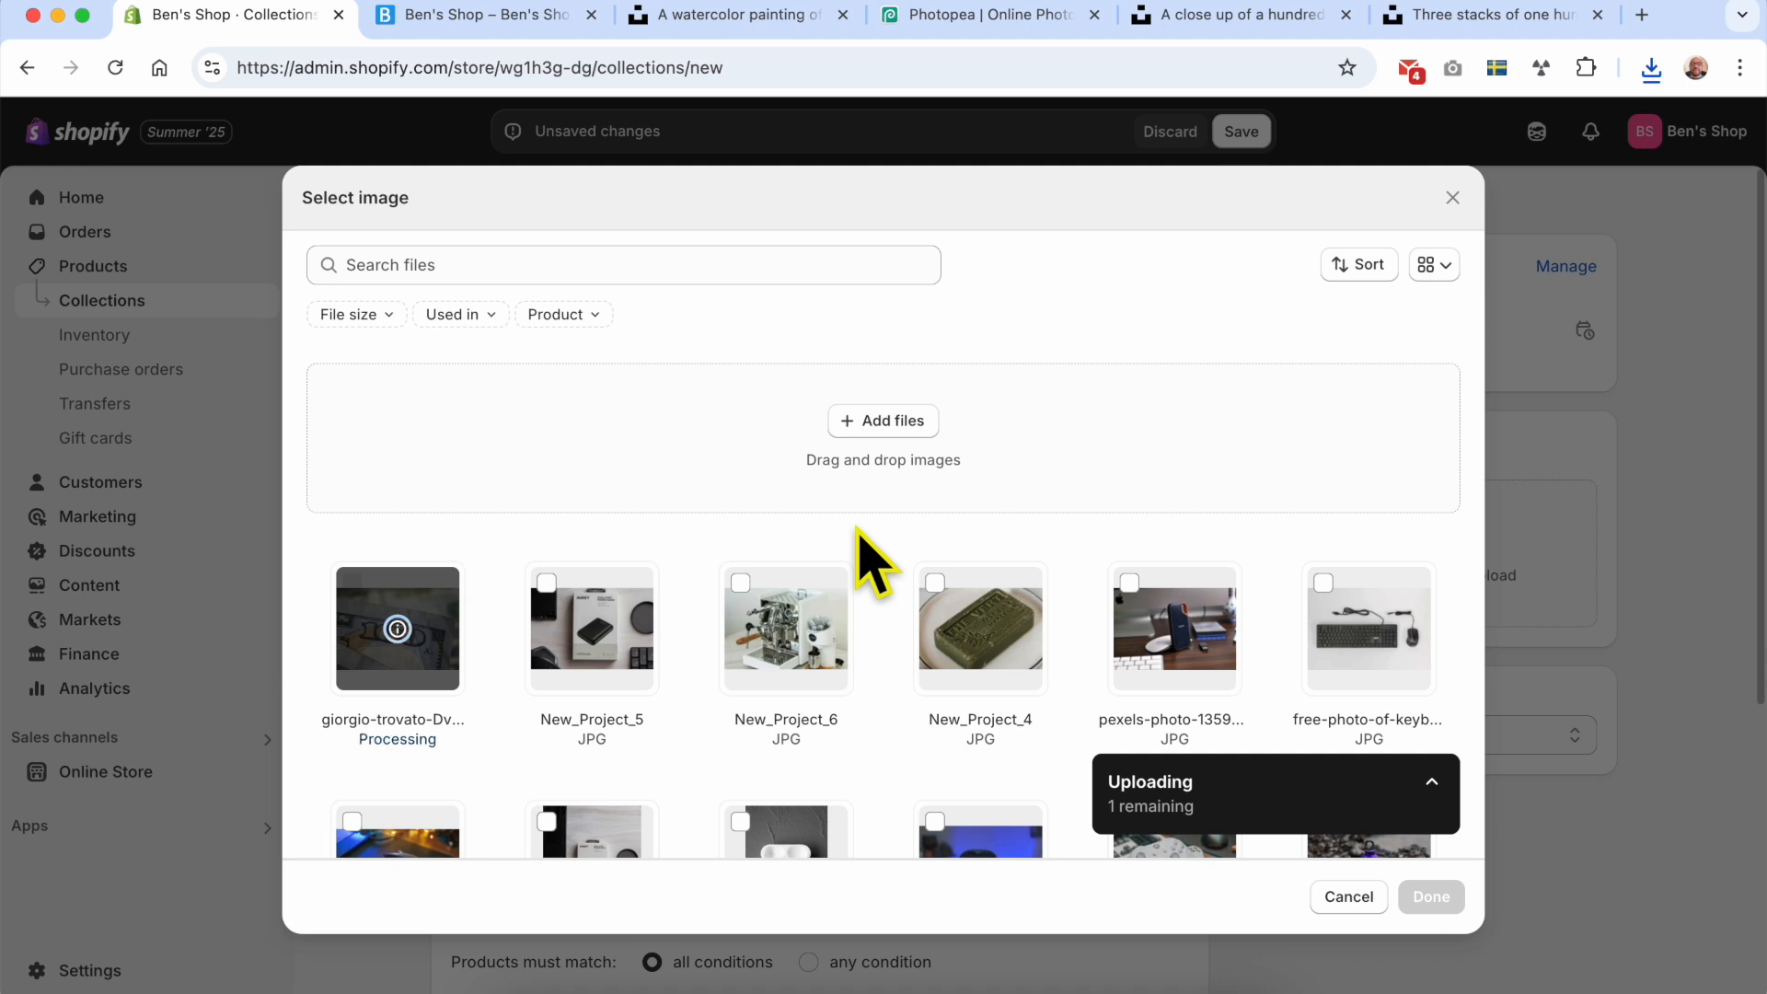
{"action": "left_click", "coordinate": [1431, 897]}
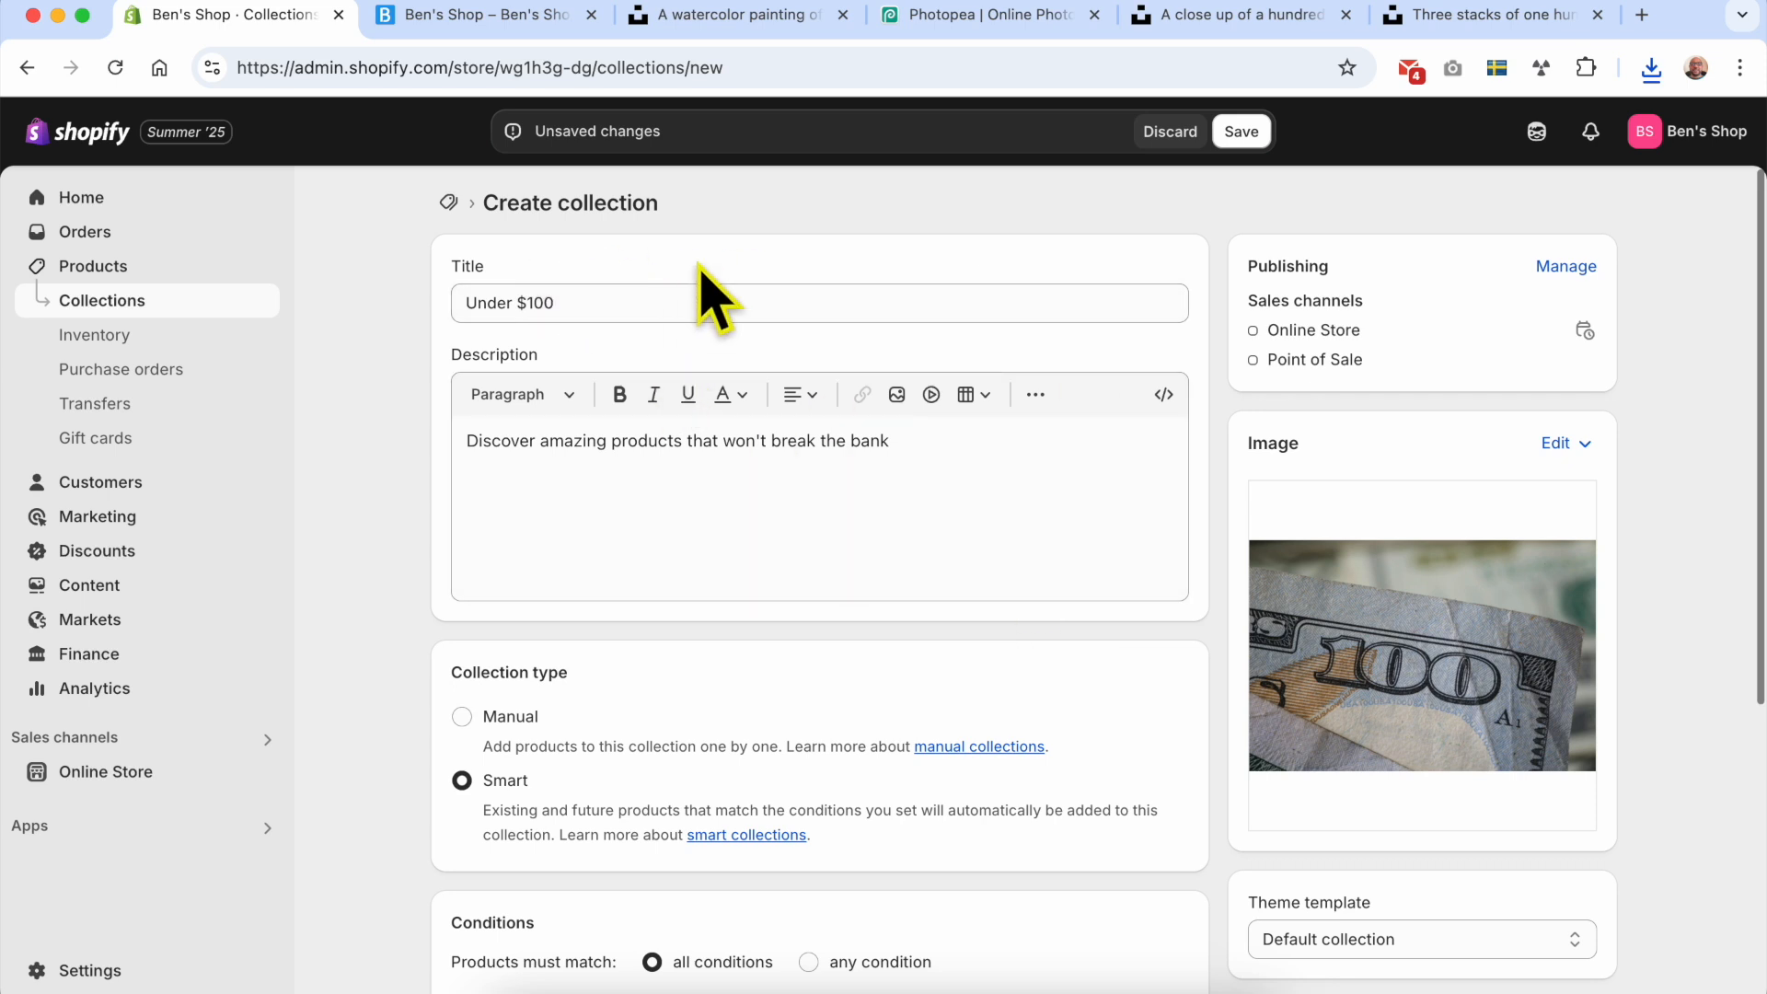
Step: End the collection description with a period and review the collection type, price condition and search engine listing
{"action": "triple_click", "coordinate": [661, 303]}
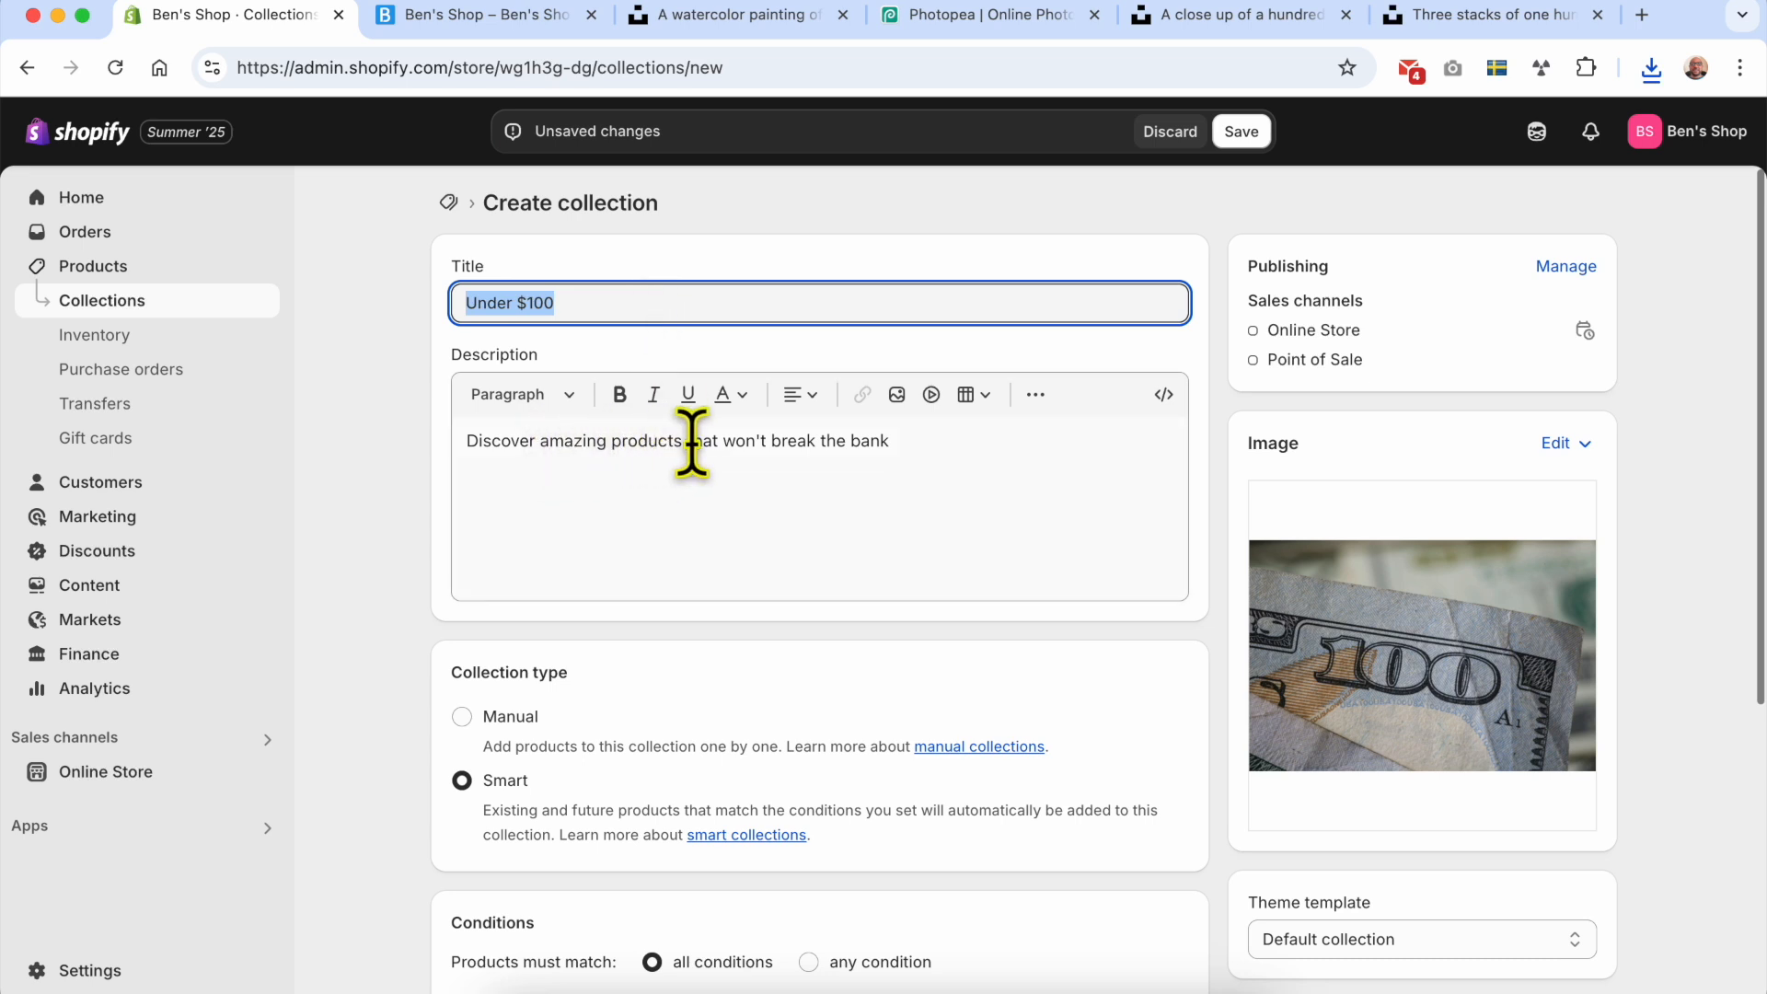
{"action": "left_click", "coordinate": [900, 441]}
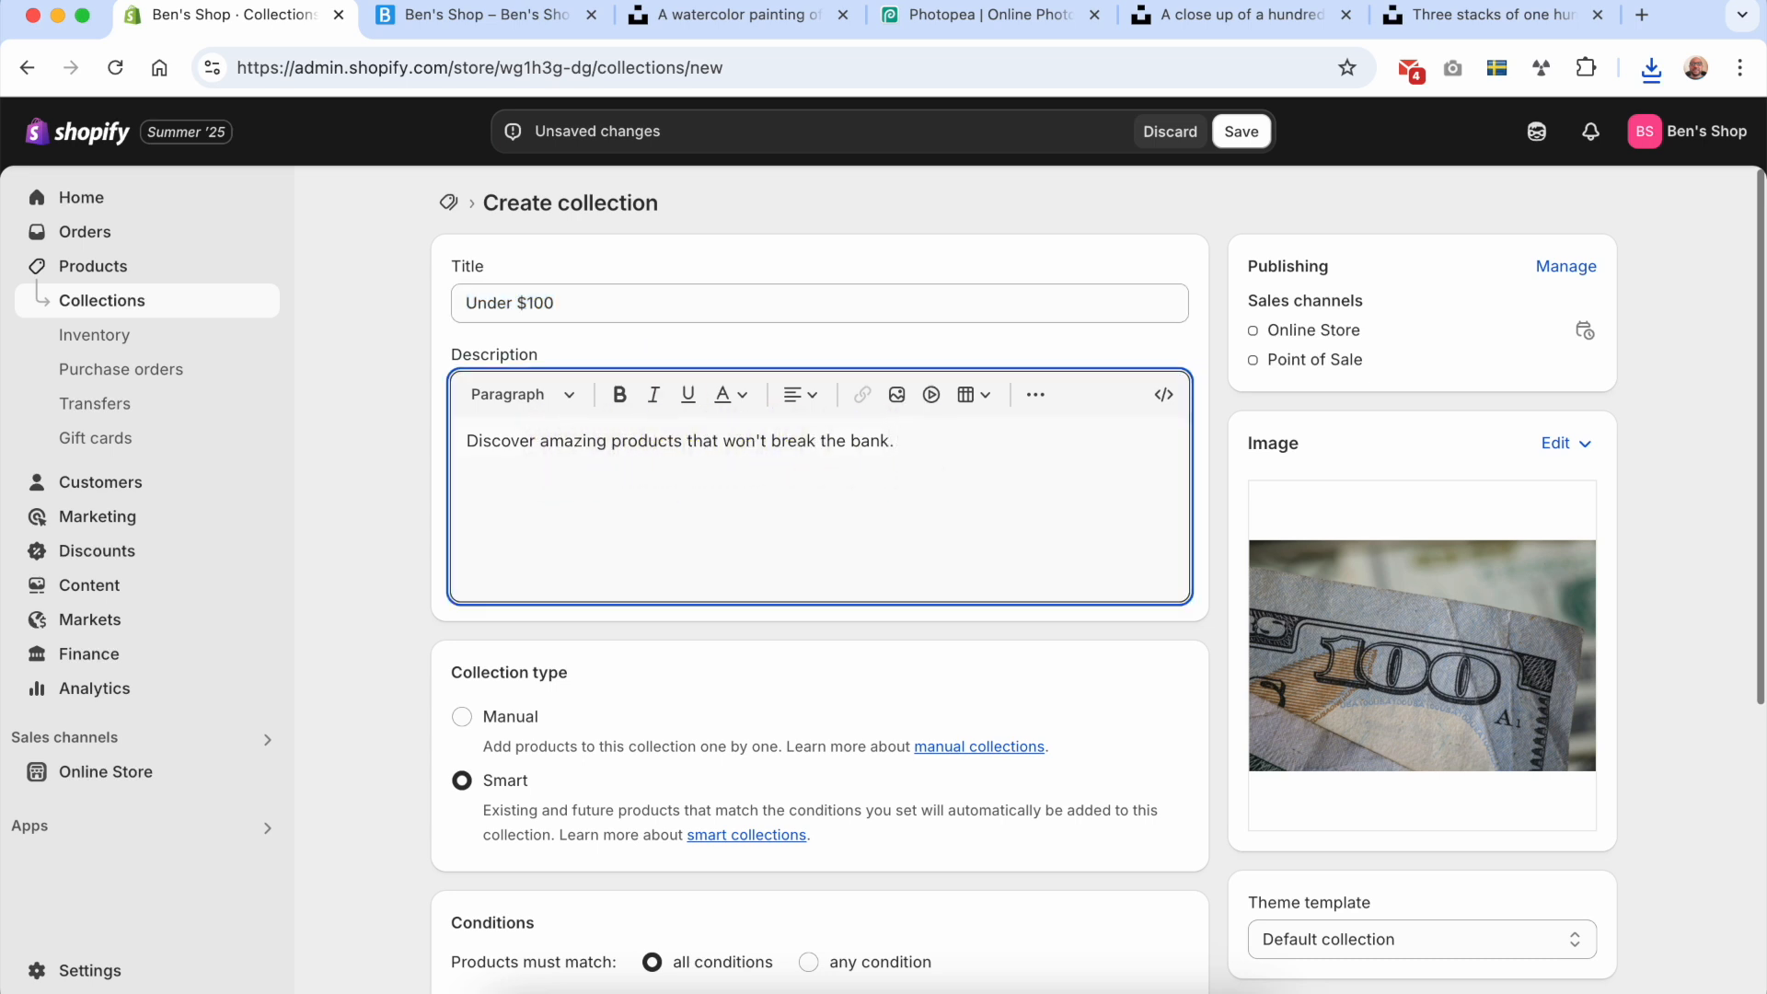
{"action": "scroll", "coordinate": [623, 663], "scroll_direction": "down", "scroll_amount": 2}
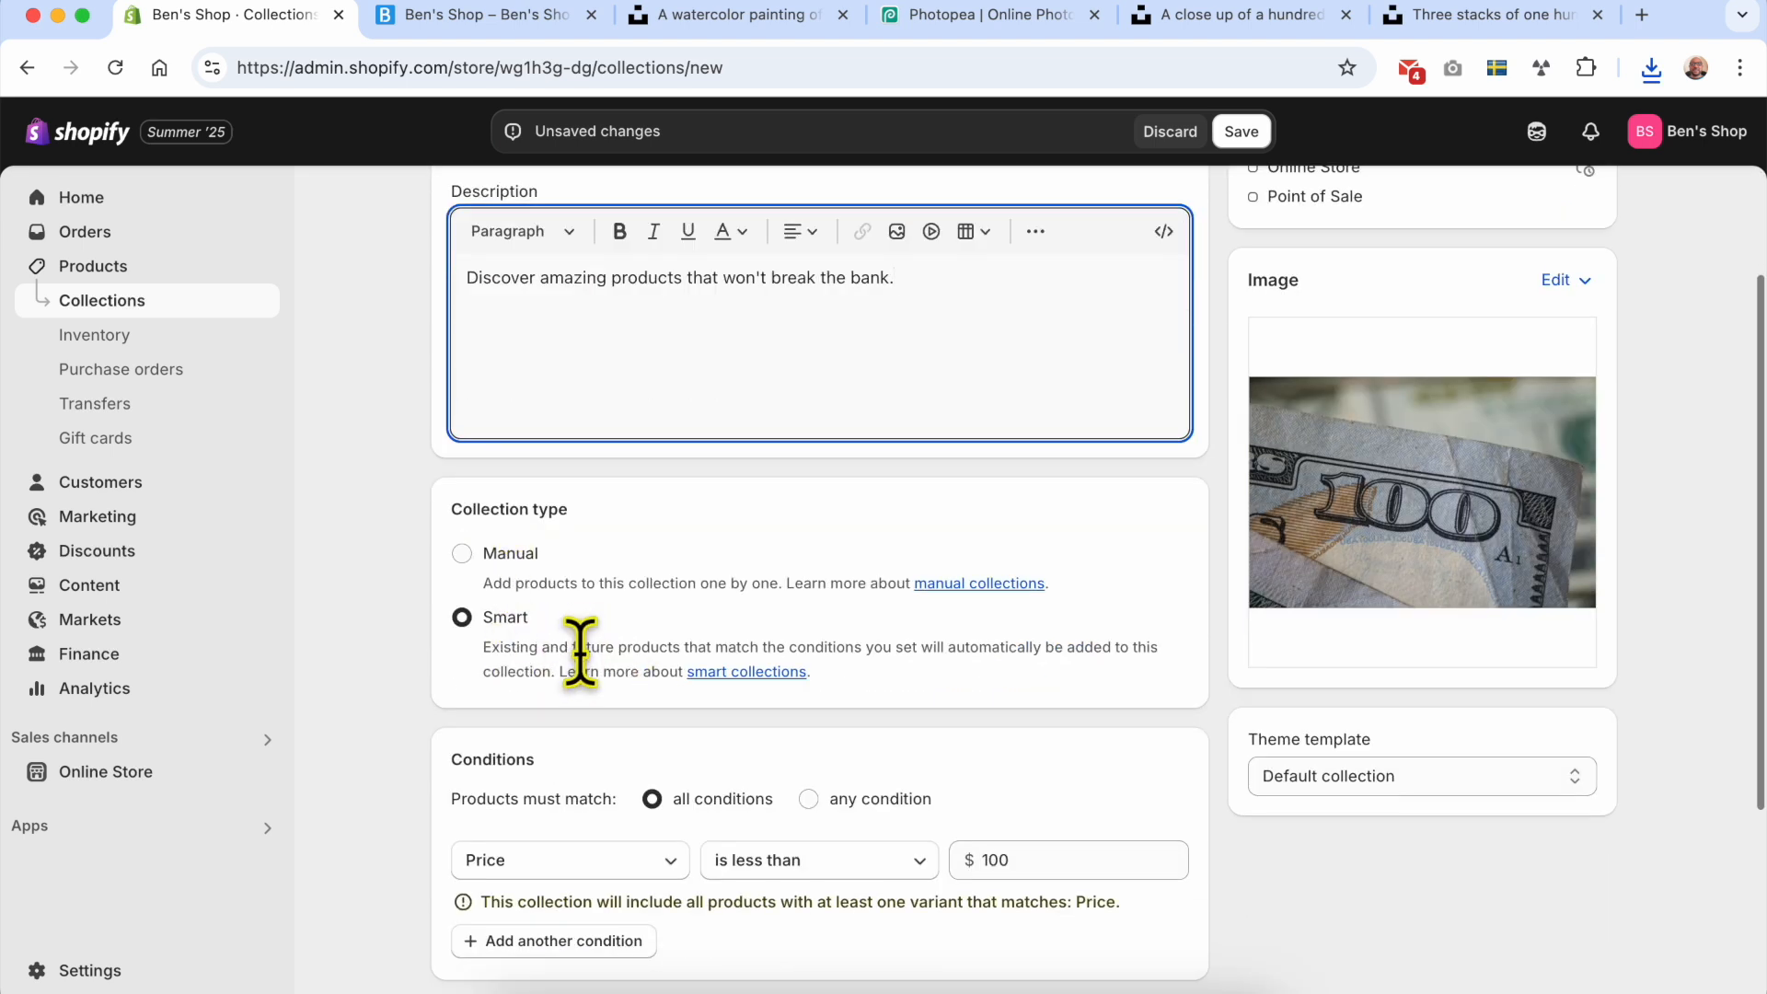
{"action": "scroll", "coordinate": [589, 645], "scroll_direction": "down", "scroll_amount": 3}
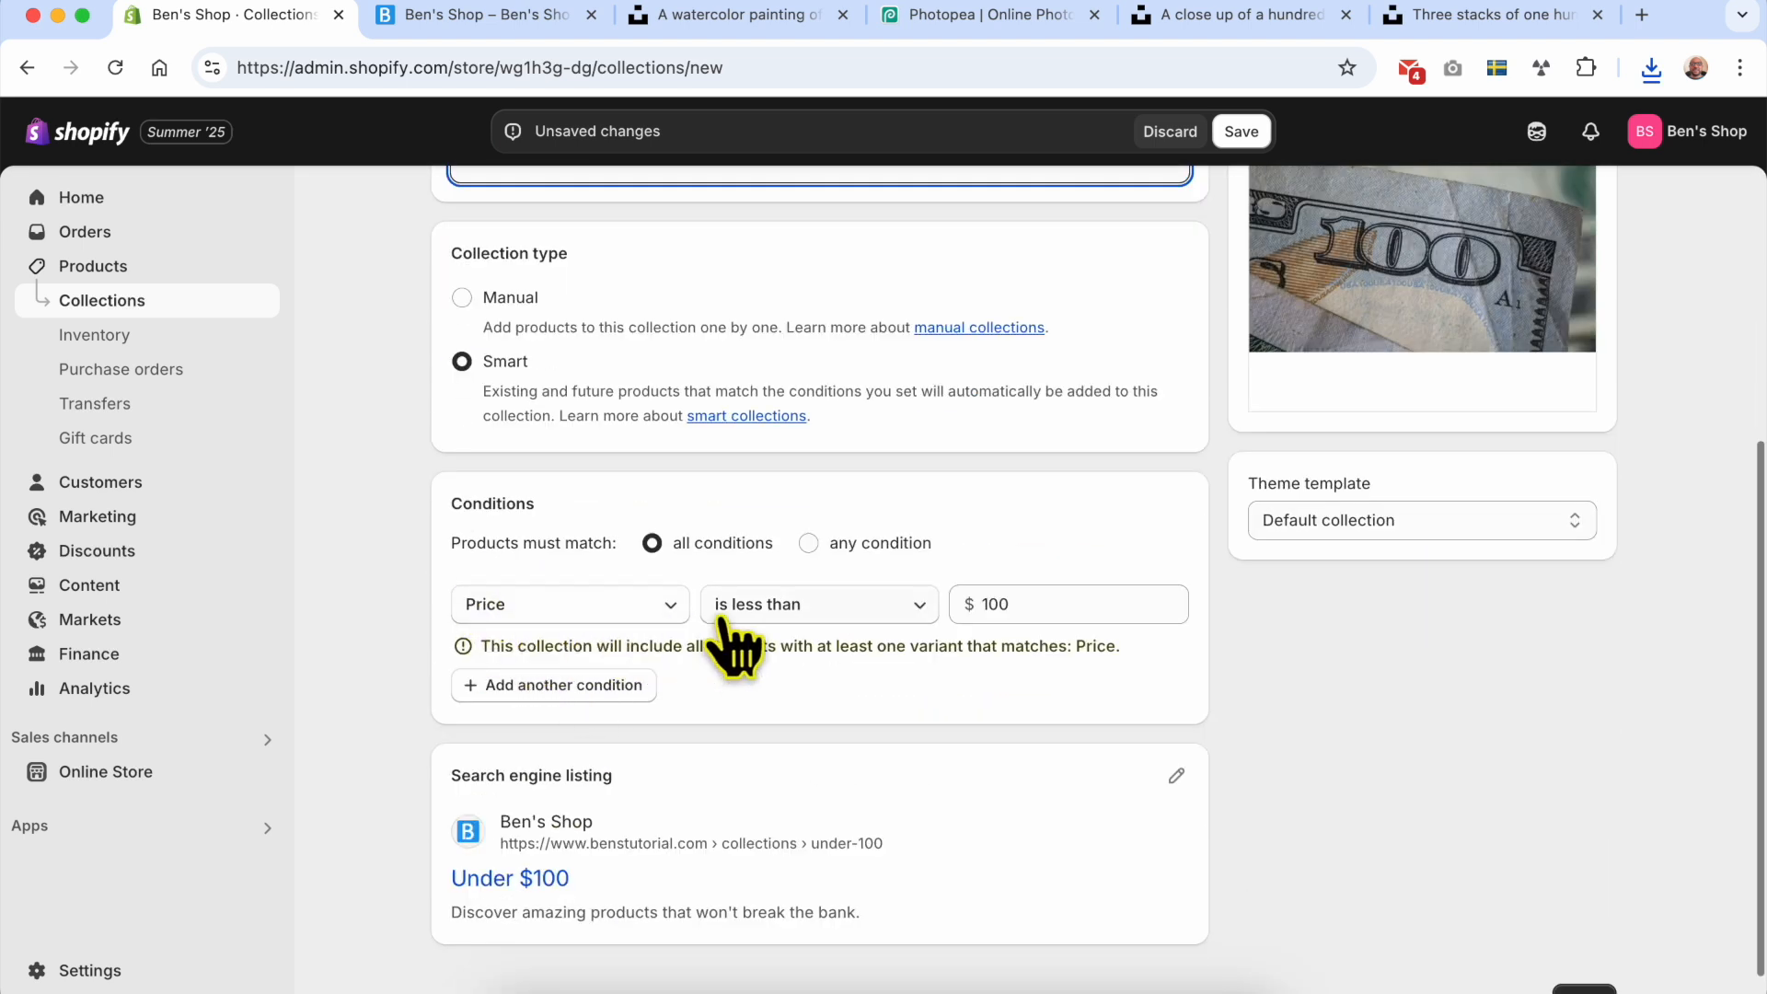
{"action": "scroll", "coordinate": [1022, 609], "scroll_direction": "down", "scroll_amount": 1}
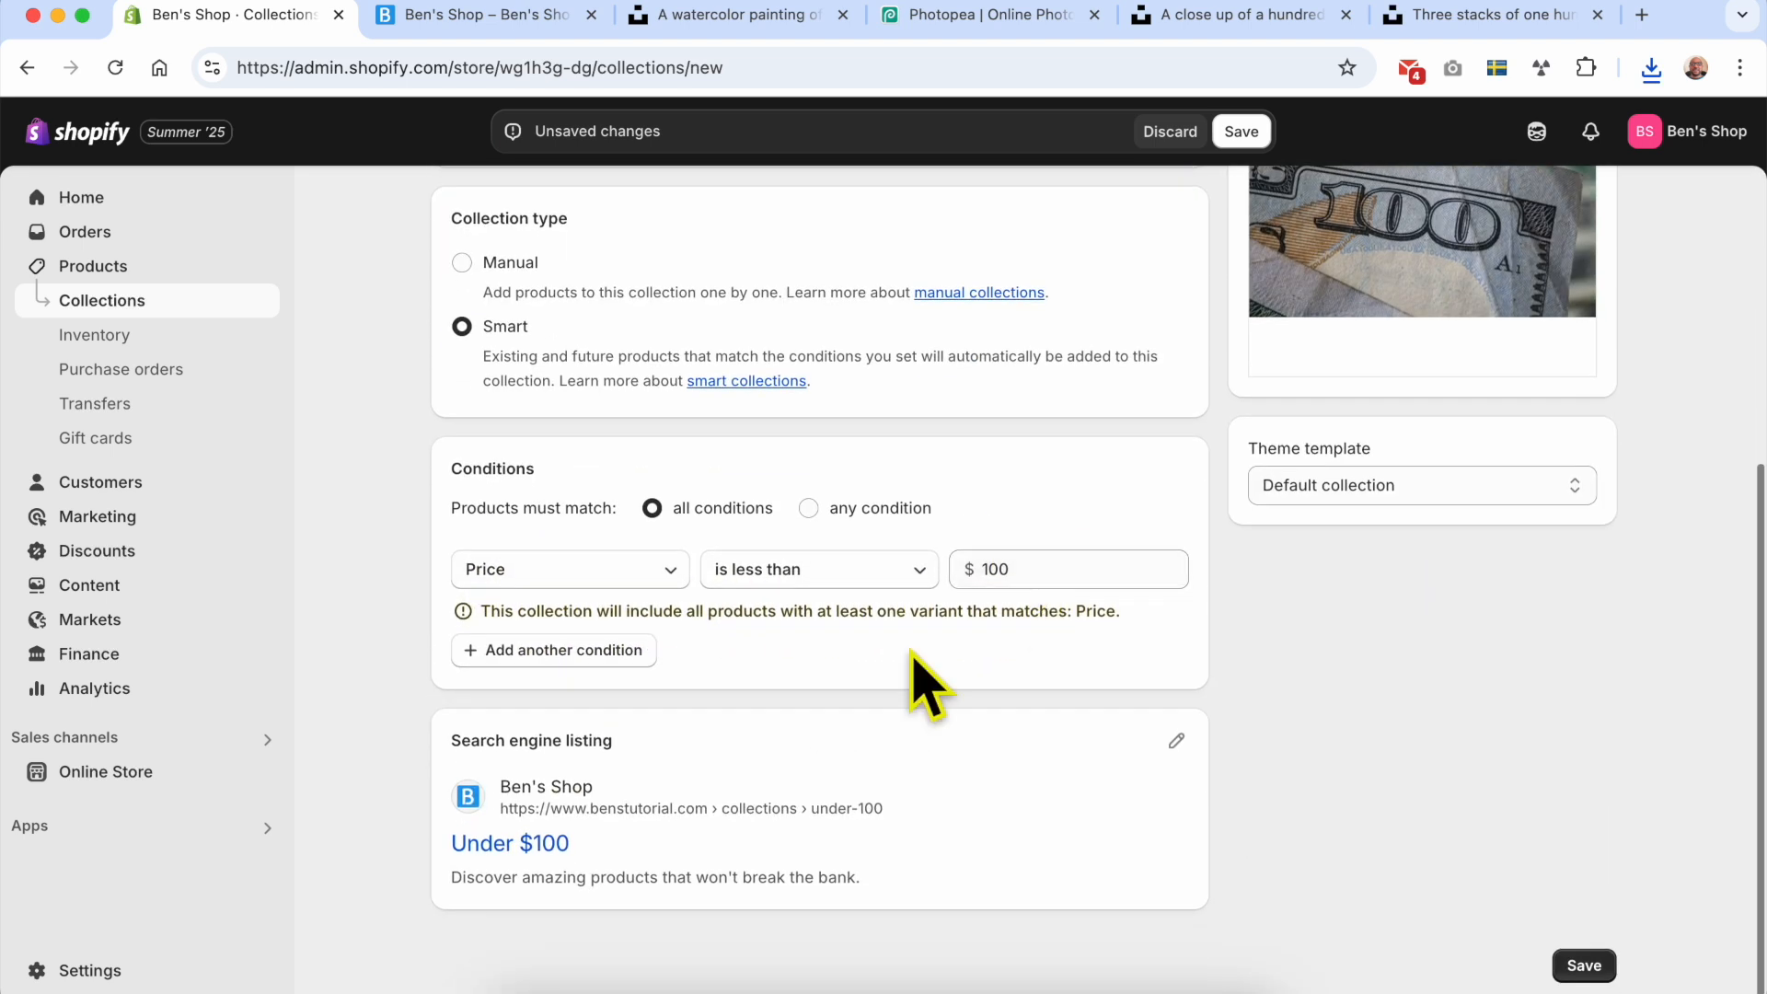
{"action": "scroll", "coordinate": [987, 676], "scroll_direction": "up", "scroll_amount": 5}
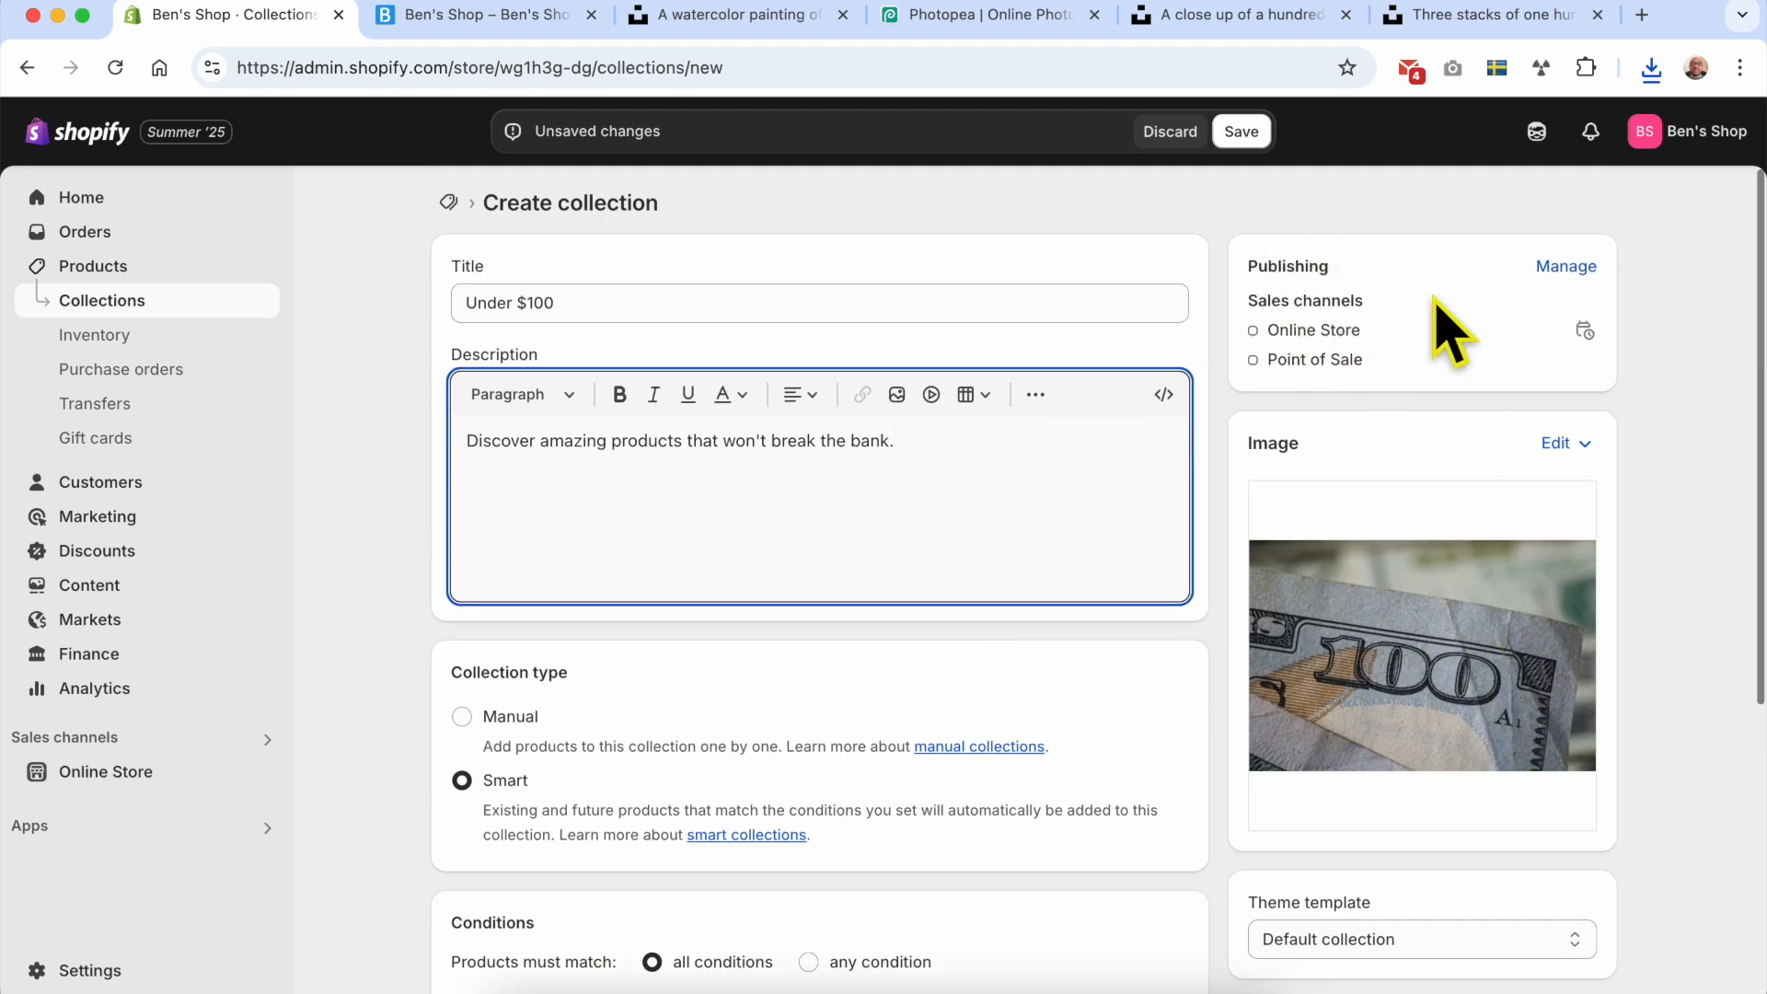
Step: Publish the collection to the Online Store only, excluding Point of Sale, and save the collection
{"action": "left_click", "coordinate": [1566, 268]}
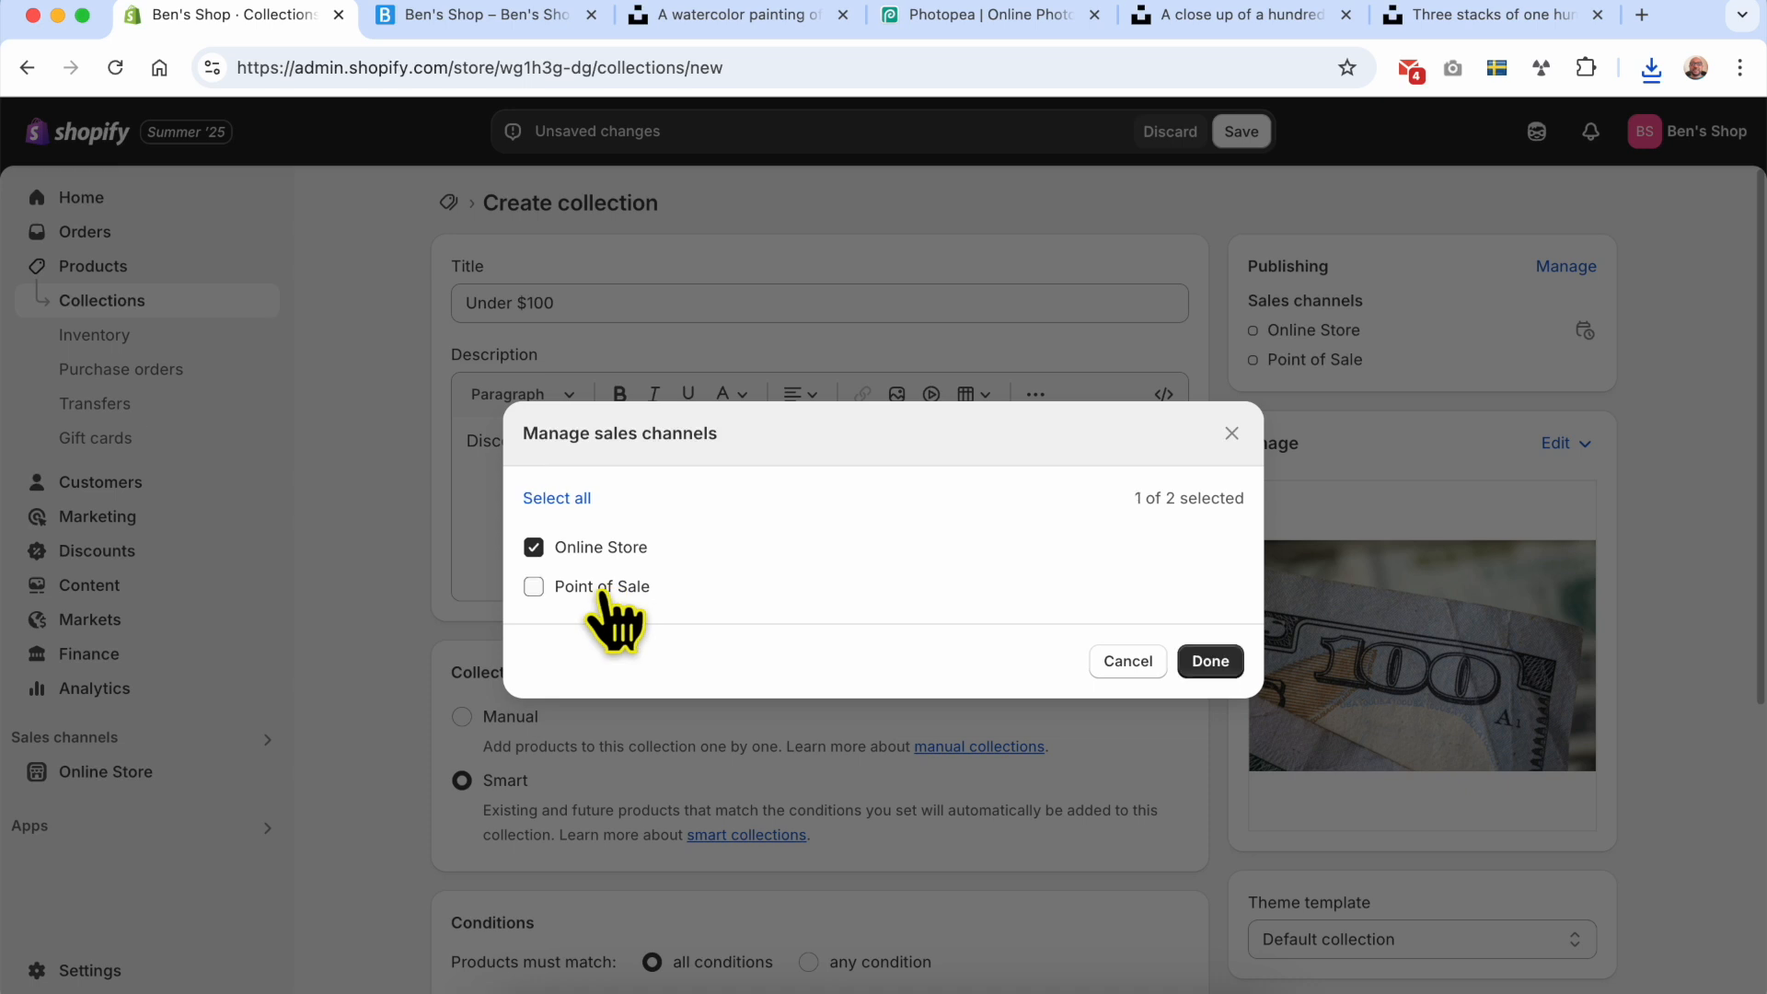
{"action": "left_click", "coordinate": [1213, 664]}
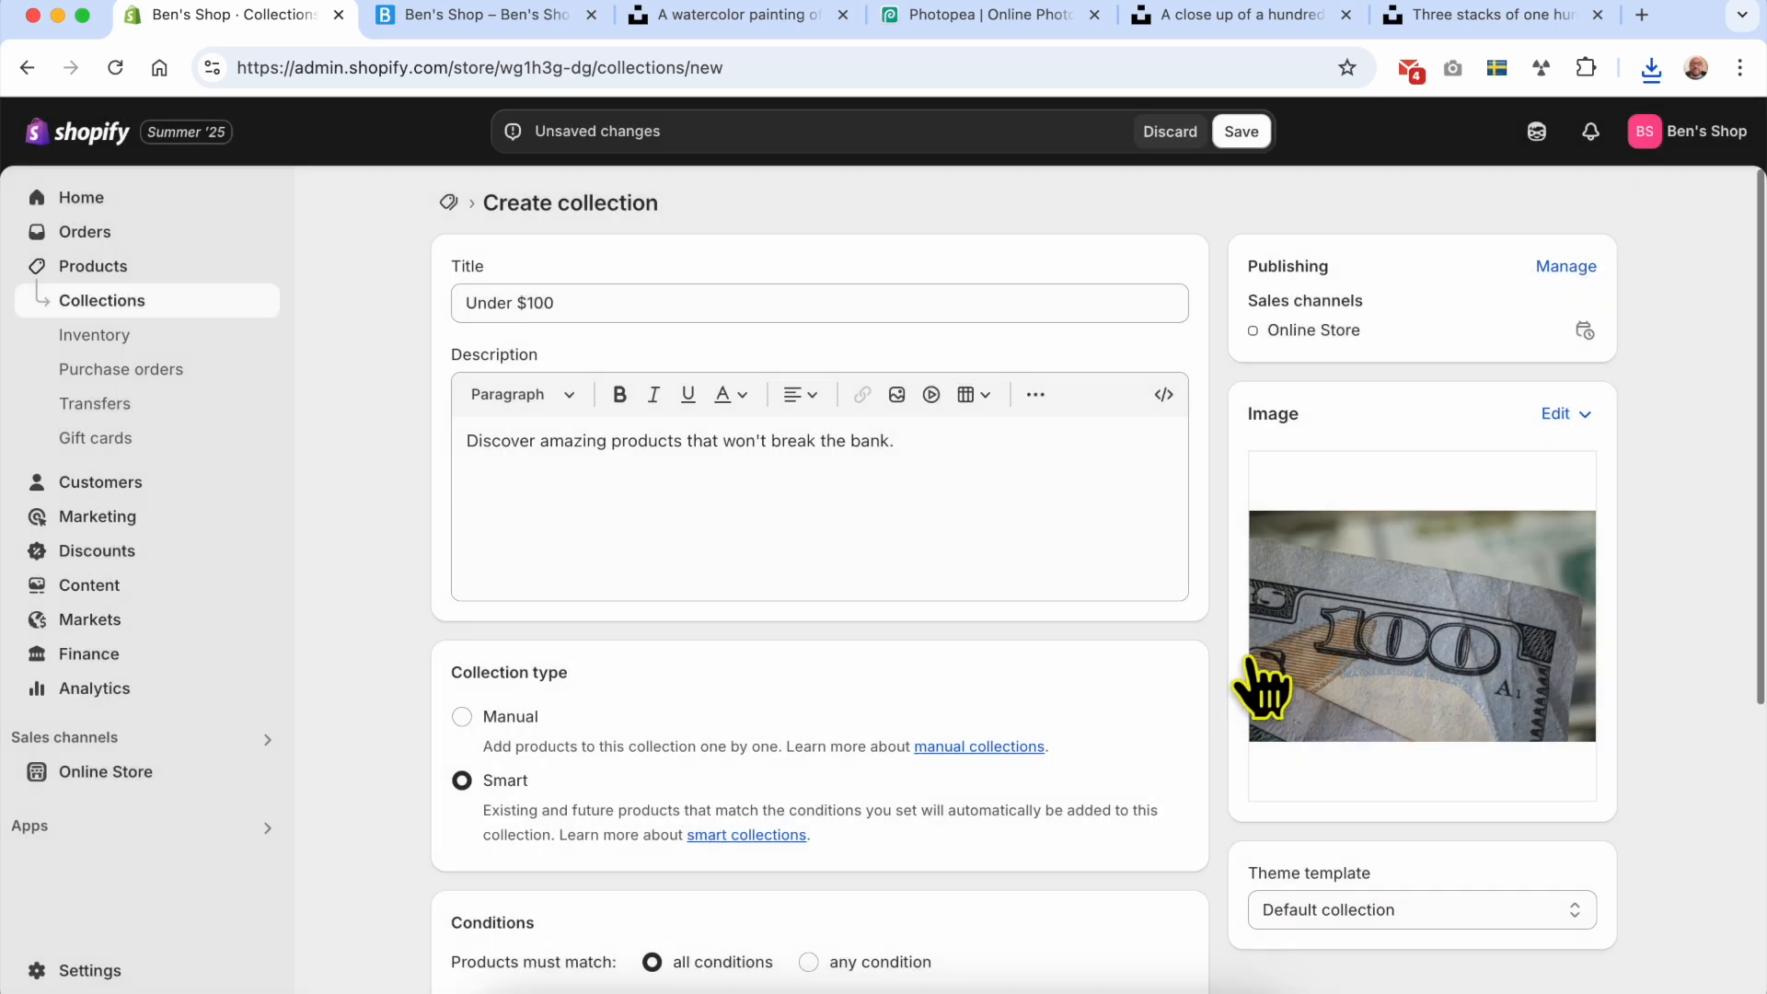
{"action": "left_click", "coordinate": [1252, 135]}
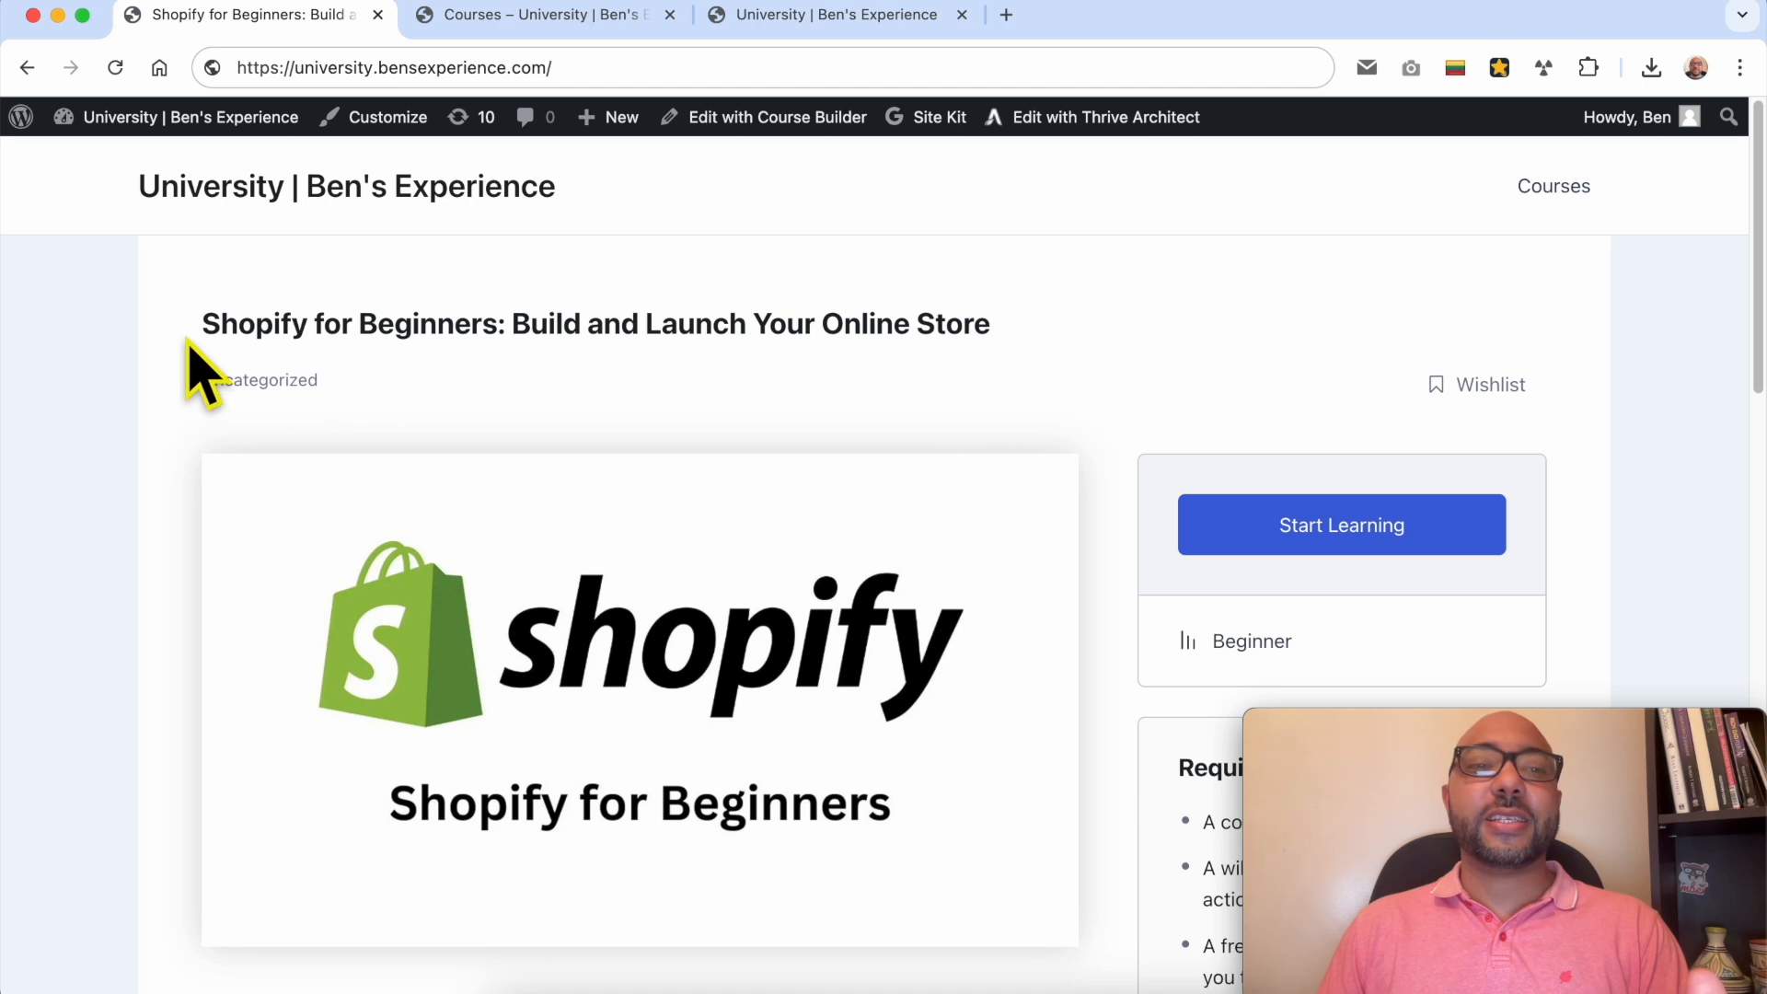
Step: On the Shopify for Beginners course page, expand the Setting Up Your Store and Adding Products & Collections sections to examine their lessons
{"action": "left_click_drag", "start_coordinate": [198, 324], "coordinate": [495, 315]}
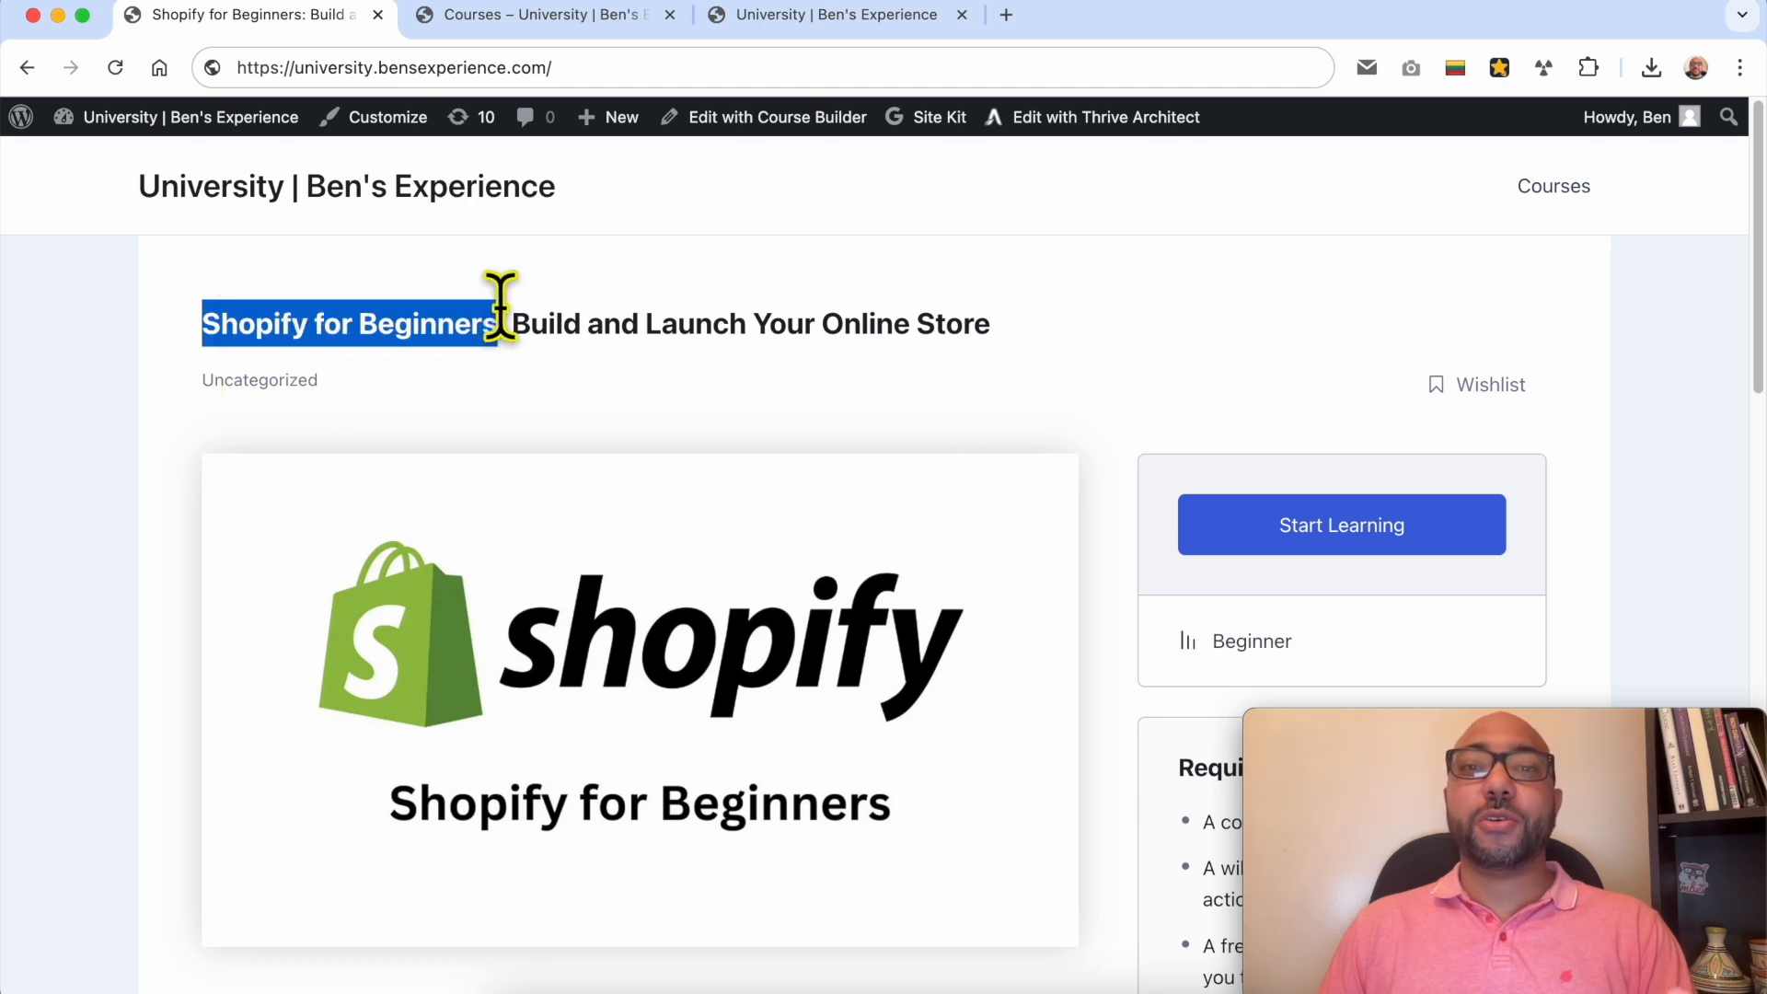
{"action": "left_click", "coordinate": [797, 391]}
{"action": "scroll", "coordinate": [797, 390], "scroll_direction": "down", "scroll_amount": 8}
{"action": "scroll", "coordinate": [810, 423], "scroll_direction": "down", "scroll_amount": 9}
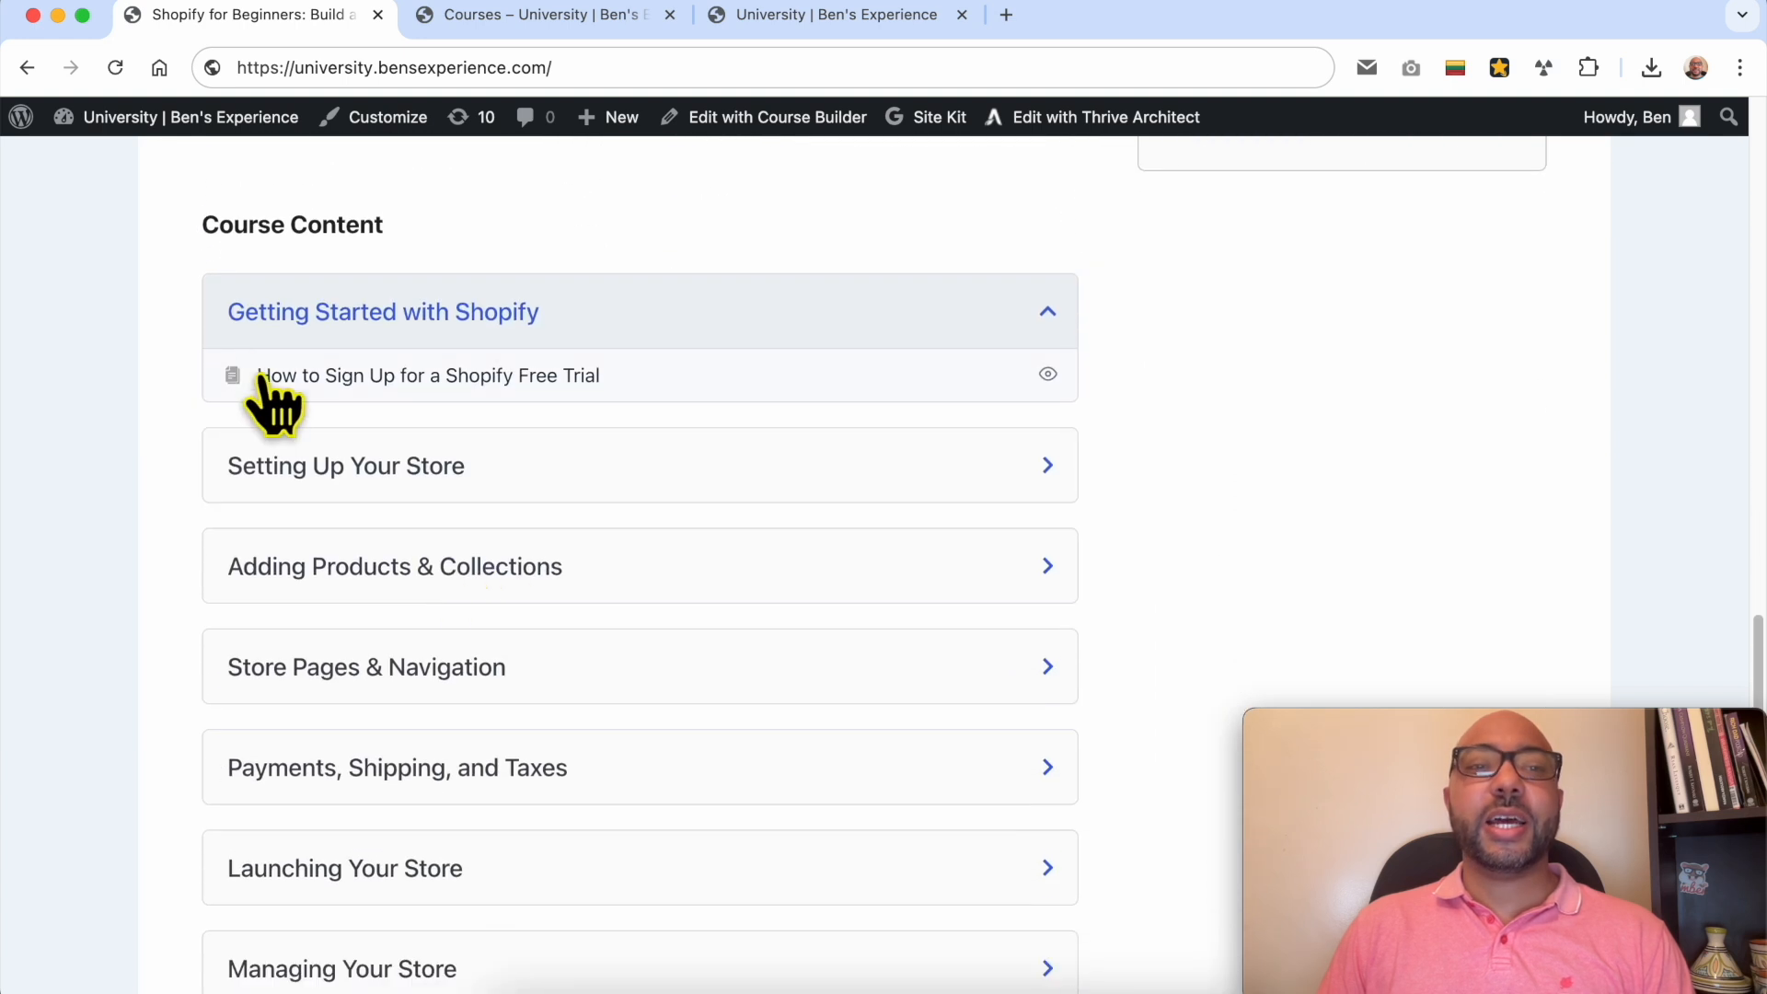
{"action": "left_click", "coordinate": [419, 474]}
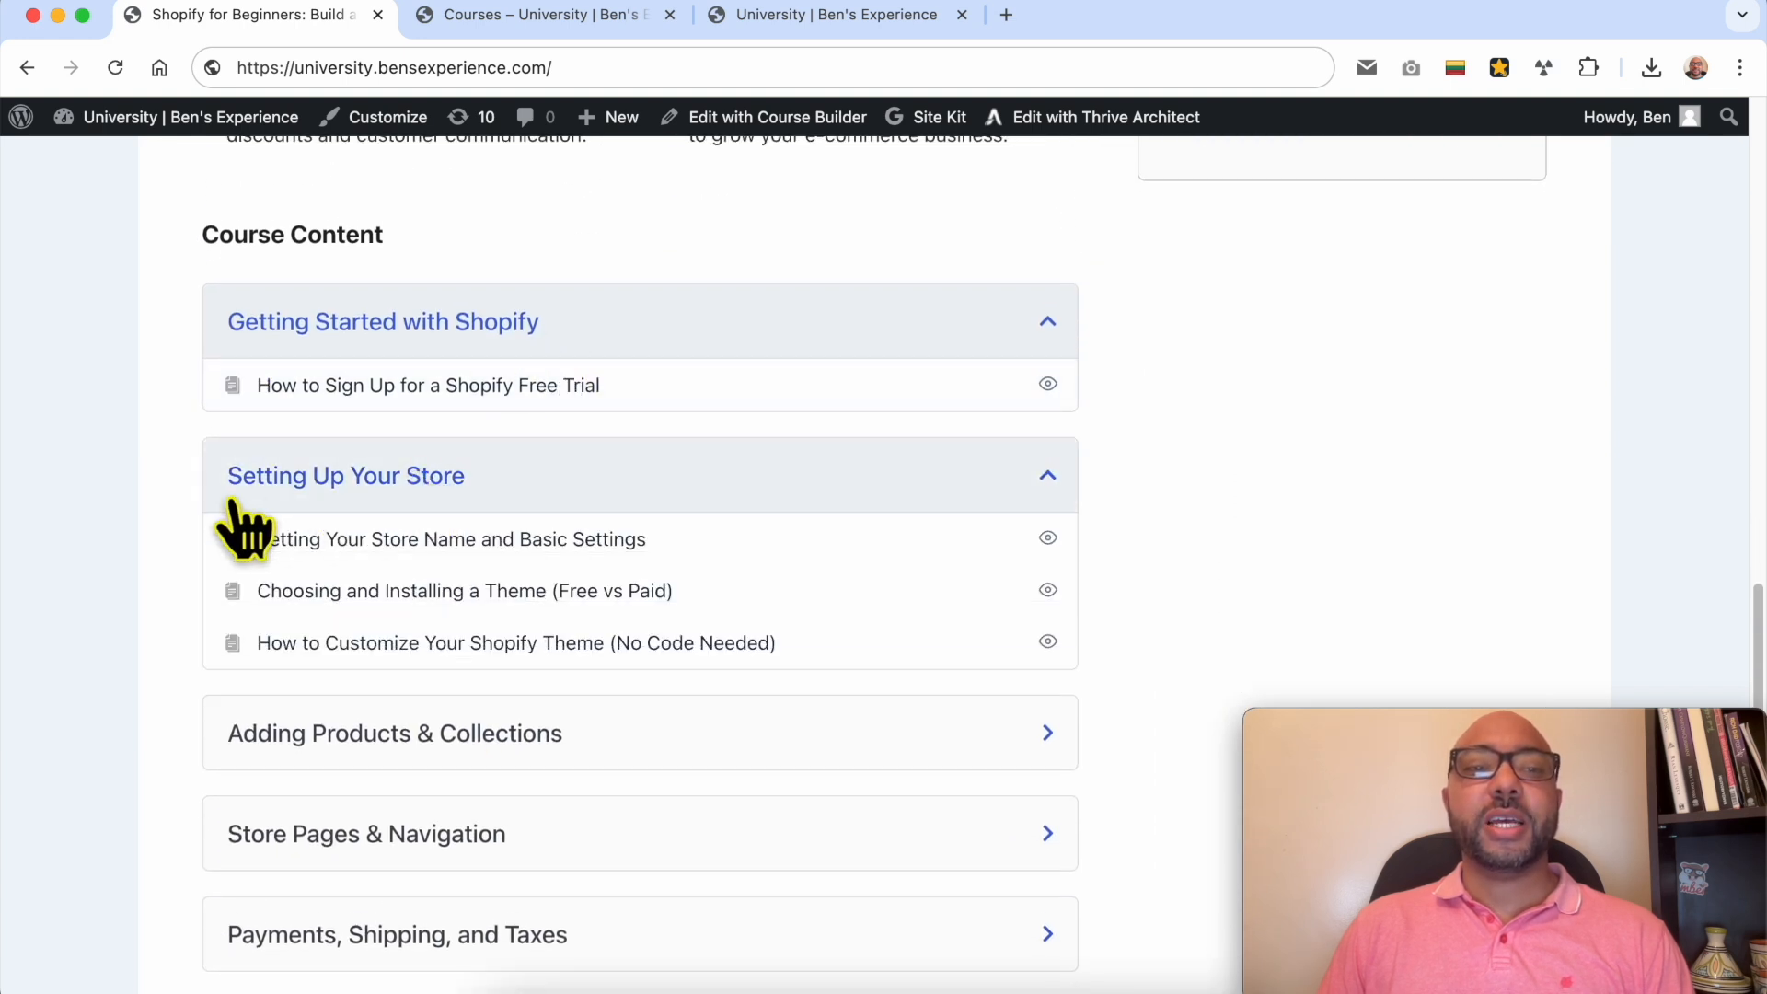
{"action": "scroll", "coordinate": [583, 395], "scroll_direction": "down", "scroll_amount": 3}
{"action": "left_click", "coordinate": [380, 553]}
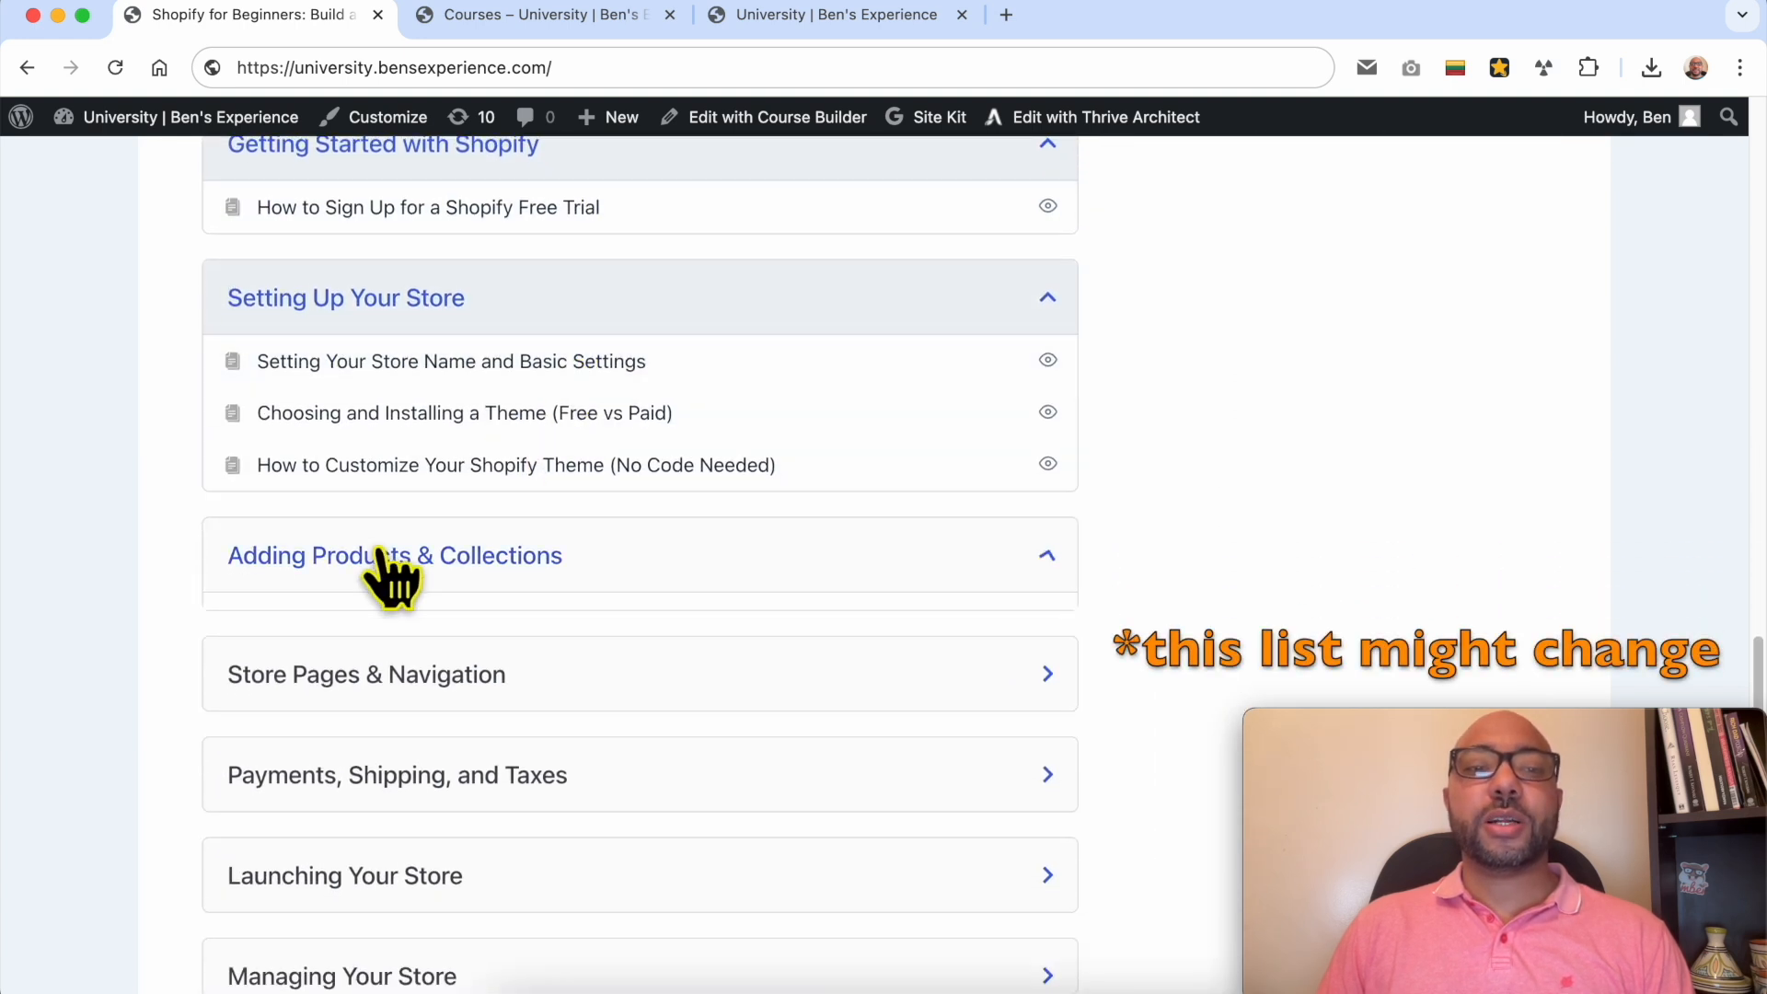
{"action": "scroll", "coordinate": [474, 552], "scroll_direction": "down", "scroll_amount": 5}
{"action": "scroll", "coordinate": [486, 347], "scroll_direction": "down", "scroll_amount": 2}
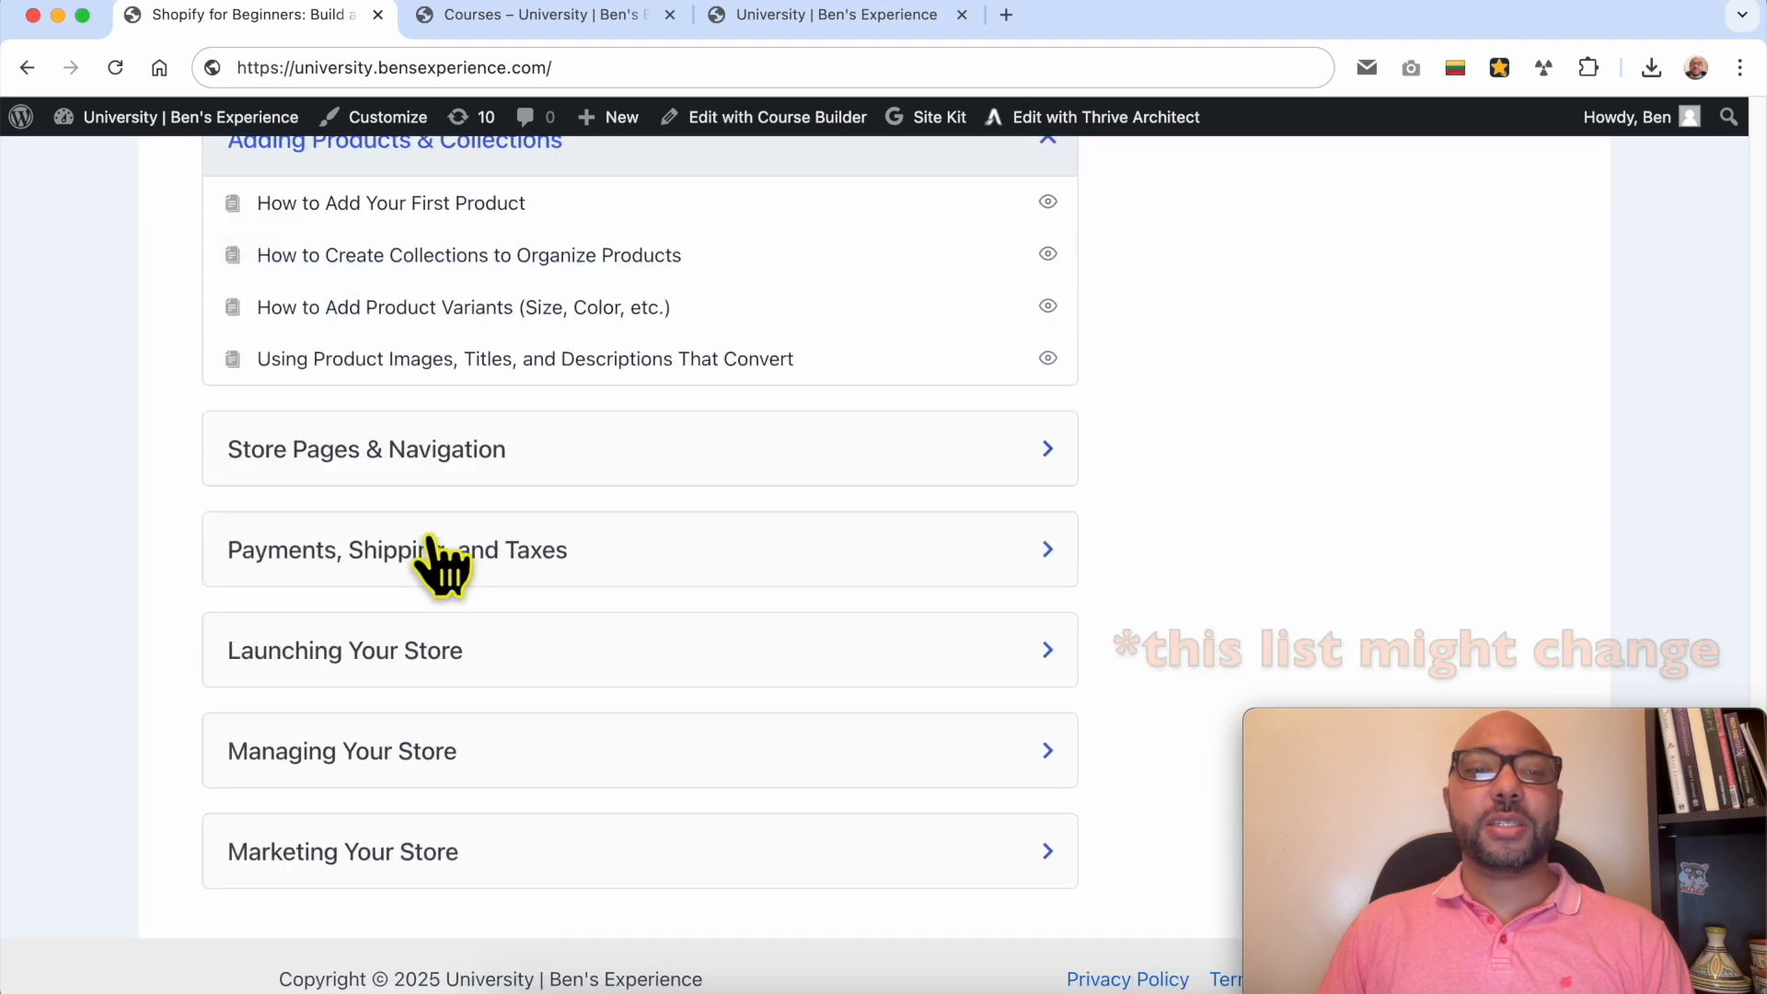
Step: Expand the remaining course sections, from Store Pages & Navigation through Marketing Your Store, and examine their lessons
{"action": "left_click", "coordinate": [407, 461]}
{"action": "scroll", "coordinate": [440, 507], "scroll_direction": "down", "scroll_amount": 3}
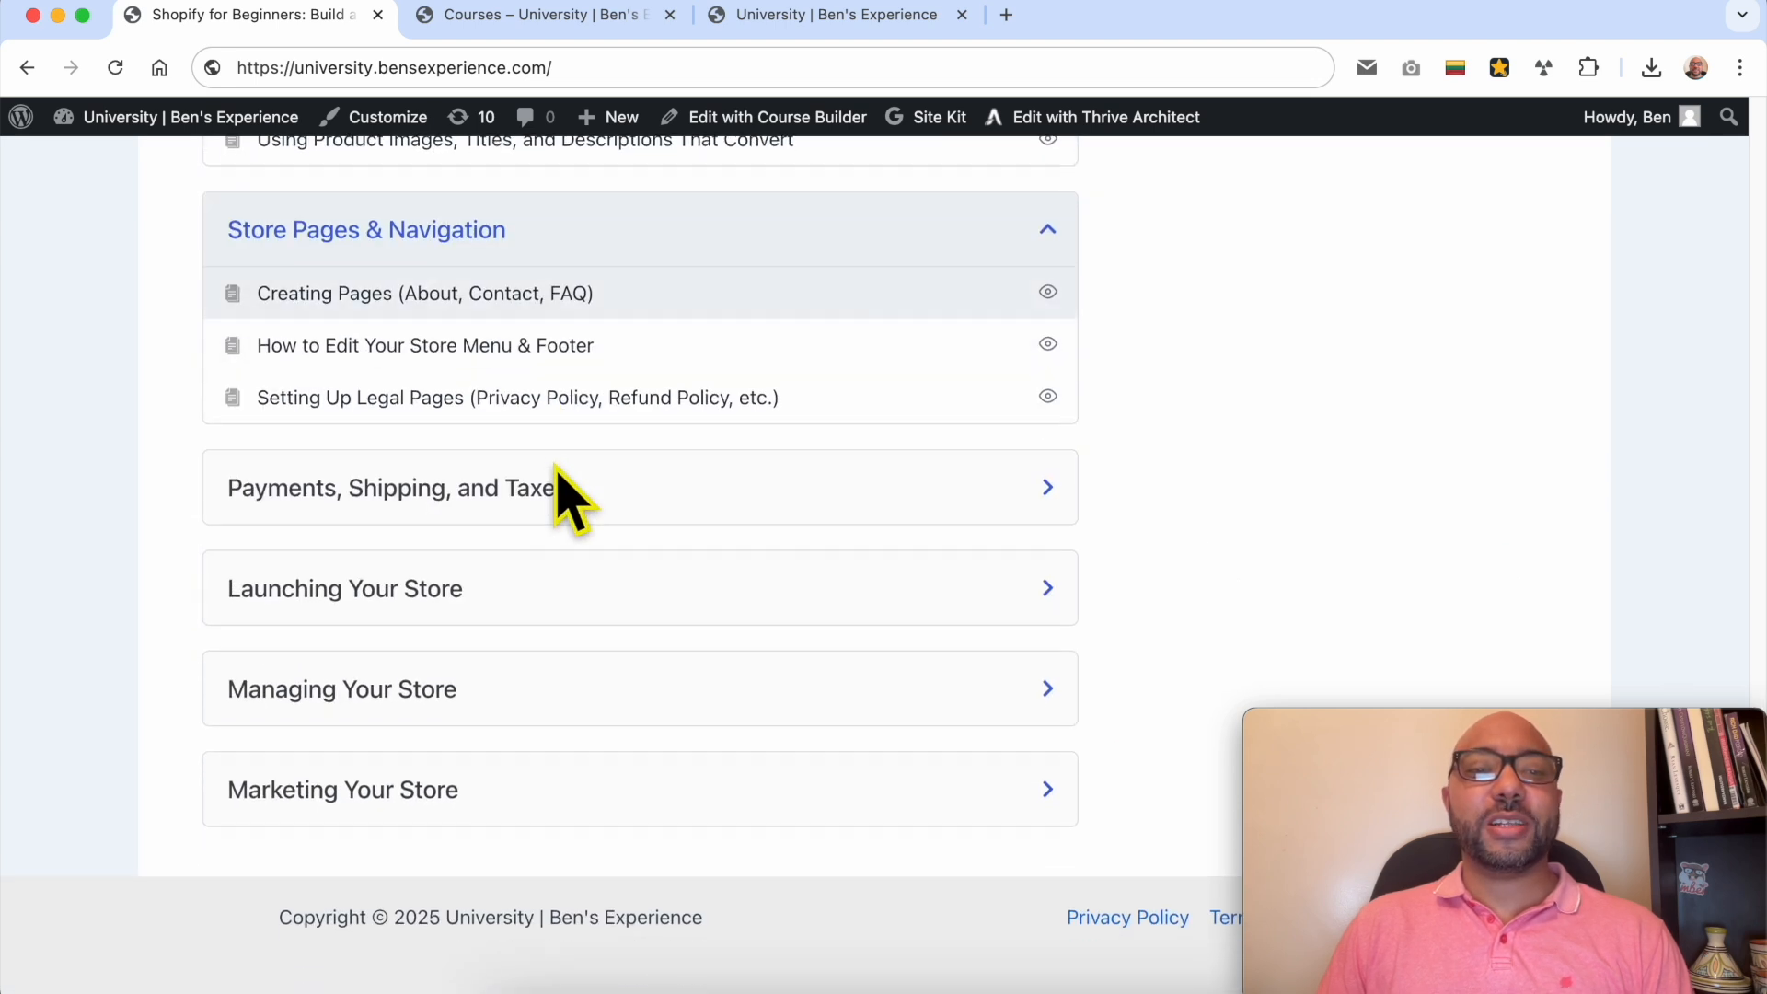
{"action": "left_click", "coordinate": [479, 497]}
{"action": "scroll", "coordinate": [515, 566], "scroll_direction": "down", "scroll_amount": 2}
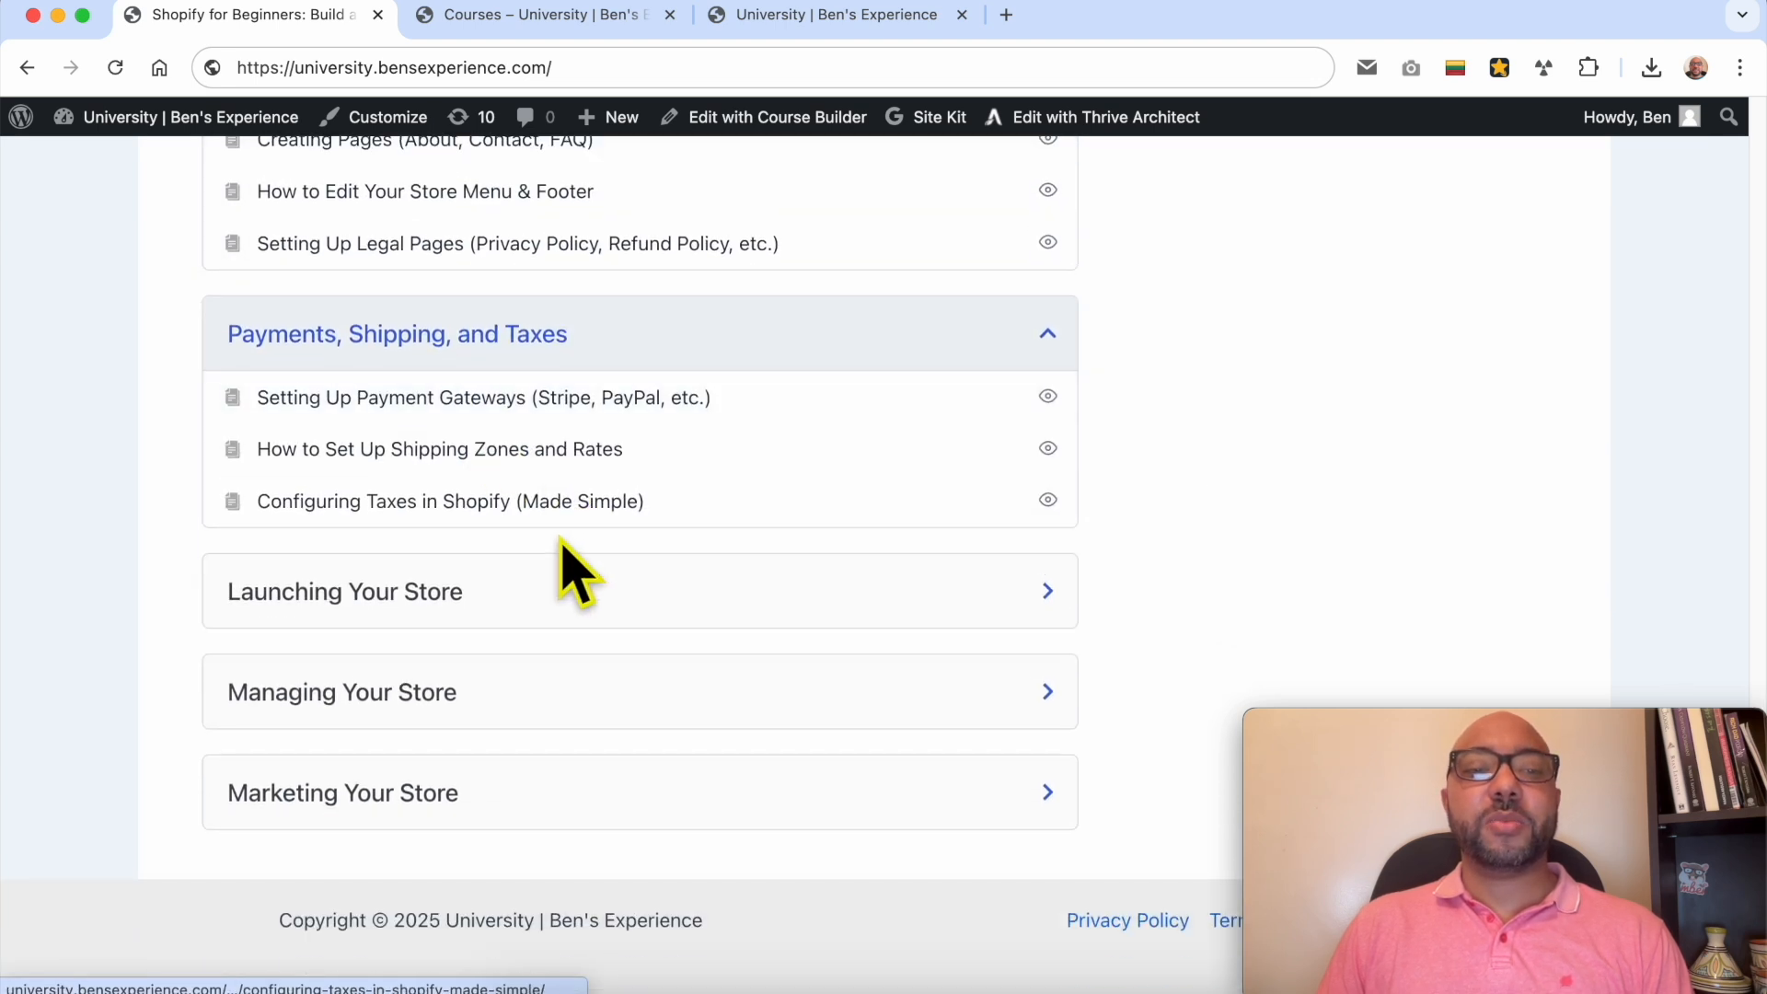
{"action": "left_click", "coordinate": [466, 599]}
{"action": "scroll", "coordinate": [537, 599], "scroll_direction": "down", "scroll_amount": 3}
{"action": "left_click", "coordinate": [505, 718]}
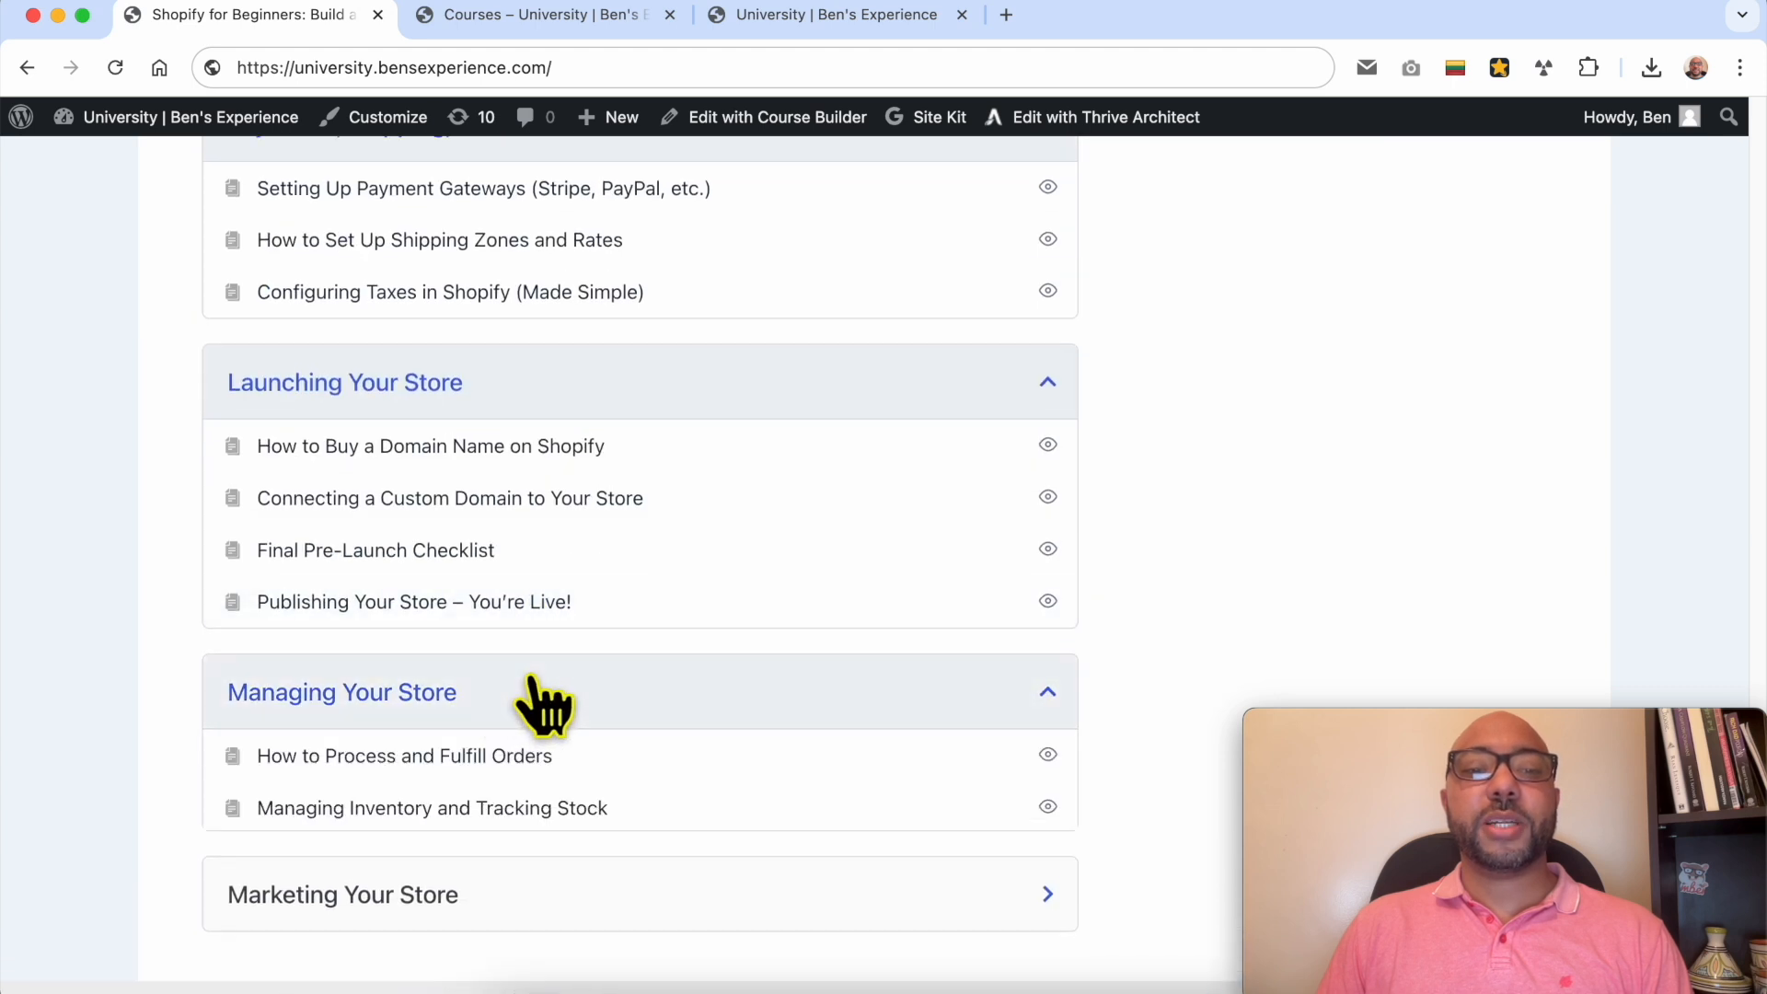
{"action": "scroll", "coordinate": [488, 764], "scroll_direction": "down", "scroll_amount": 2}
{"action": "left_click", "coordinate": [472, 793]}
{"action": "scroll", "coordinate": [681, 810], "scroll_direction": "down", "scroll_amount": 3}
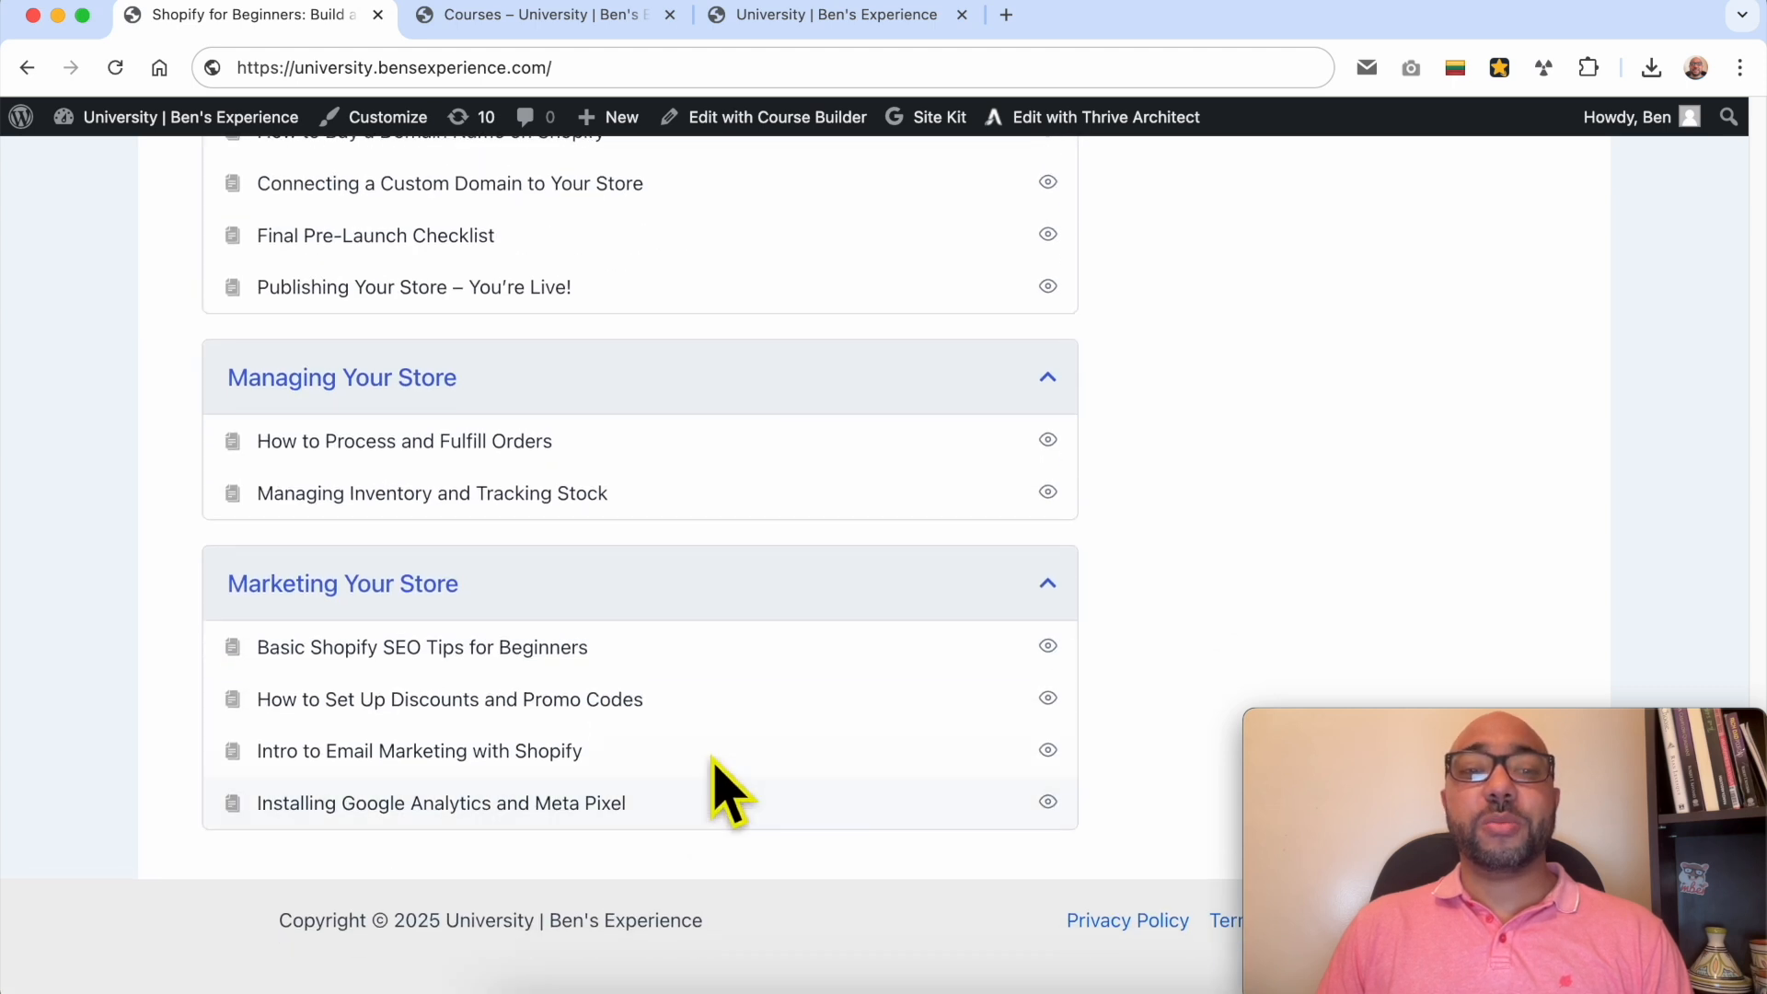
{"action": "left_click", "coordinate": [750, 748], "text": "super"}
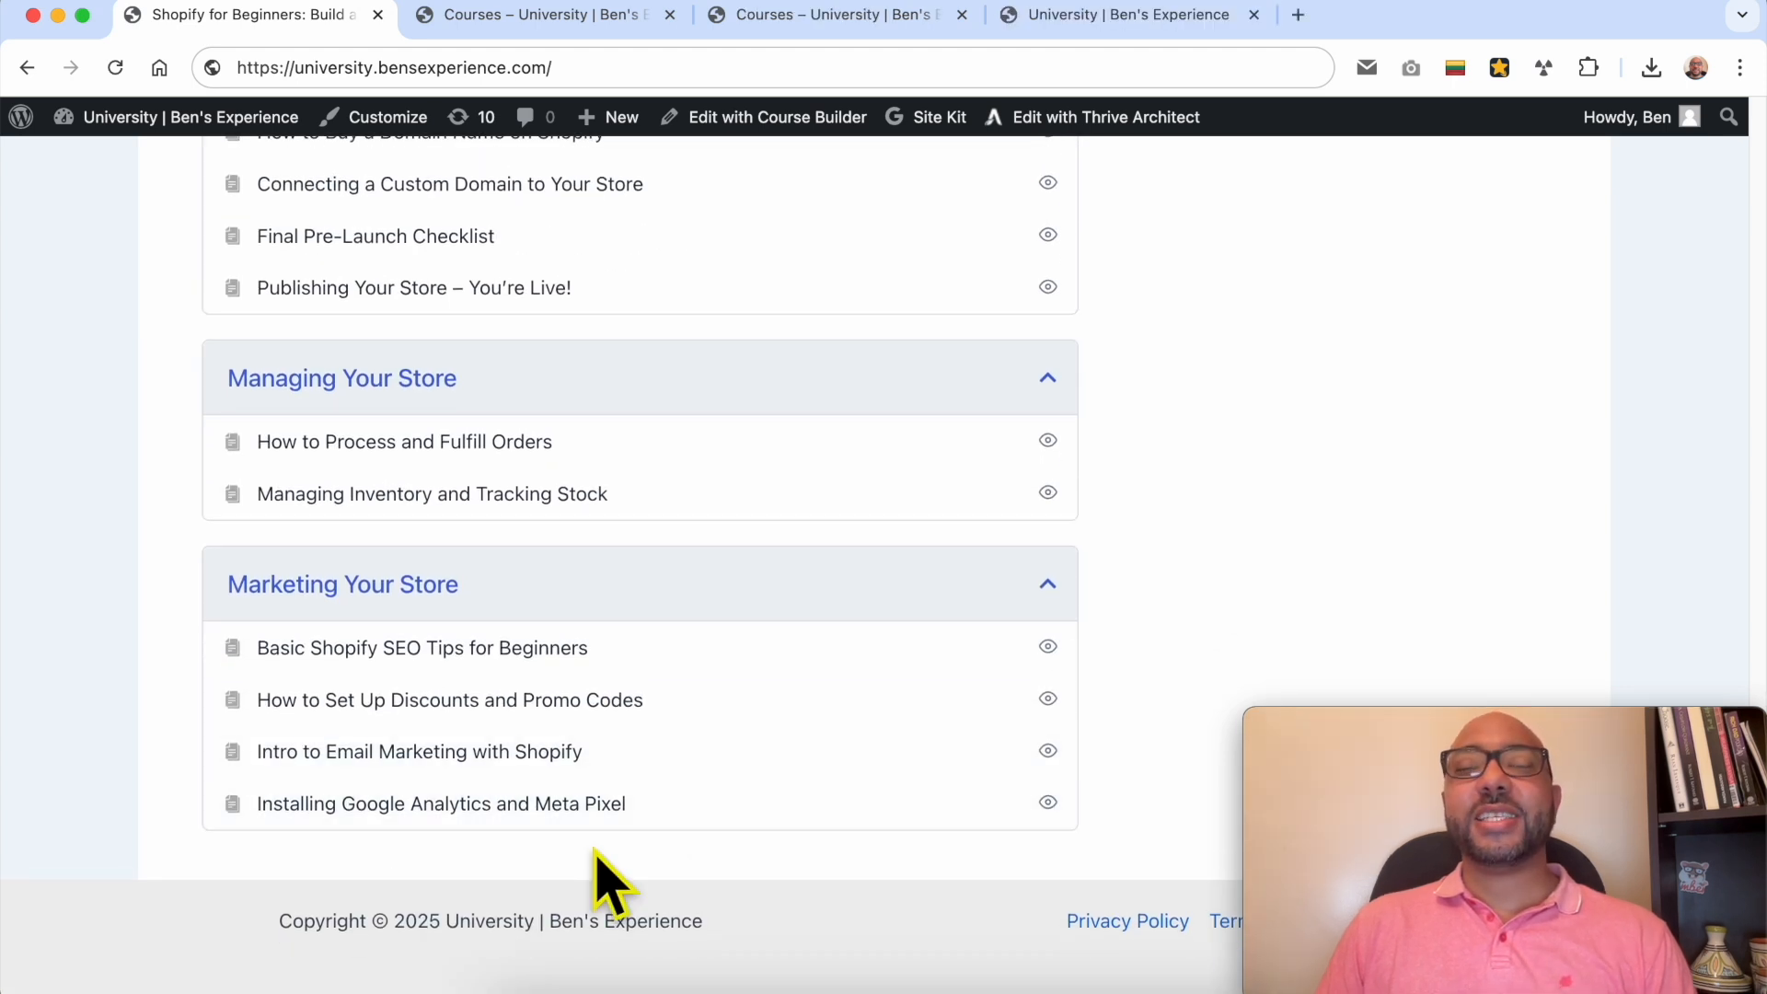
Step: Browse the two course catalog pages of the university site to examine the other available courses
{"action": "scroll", "coordinate": [607, 870], "scroll_direction": "up", "scroll_amount": 20}
{"action": "left_click", "coordinate": [573, 23]}
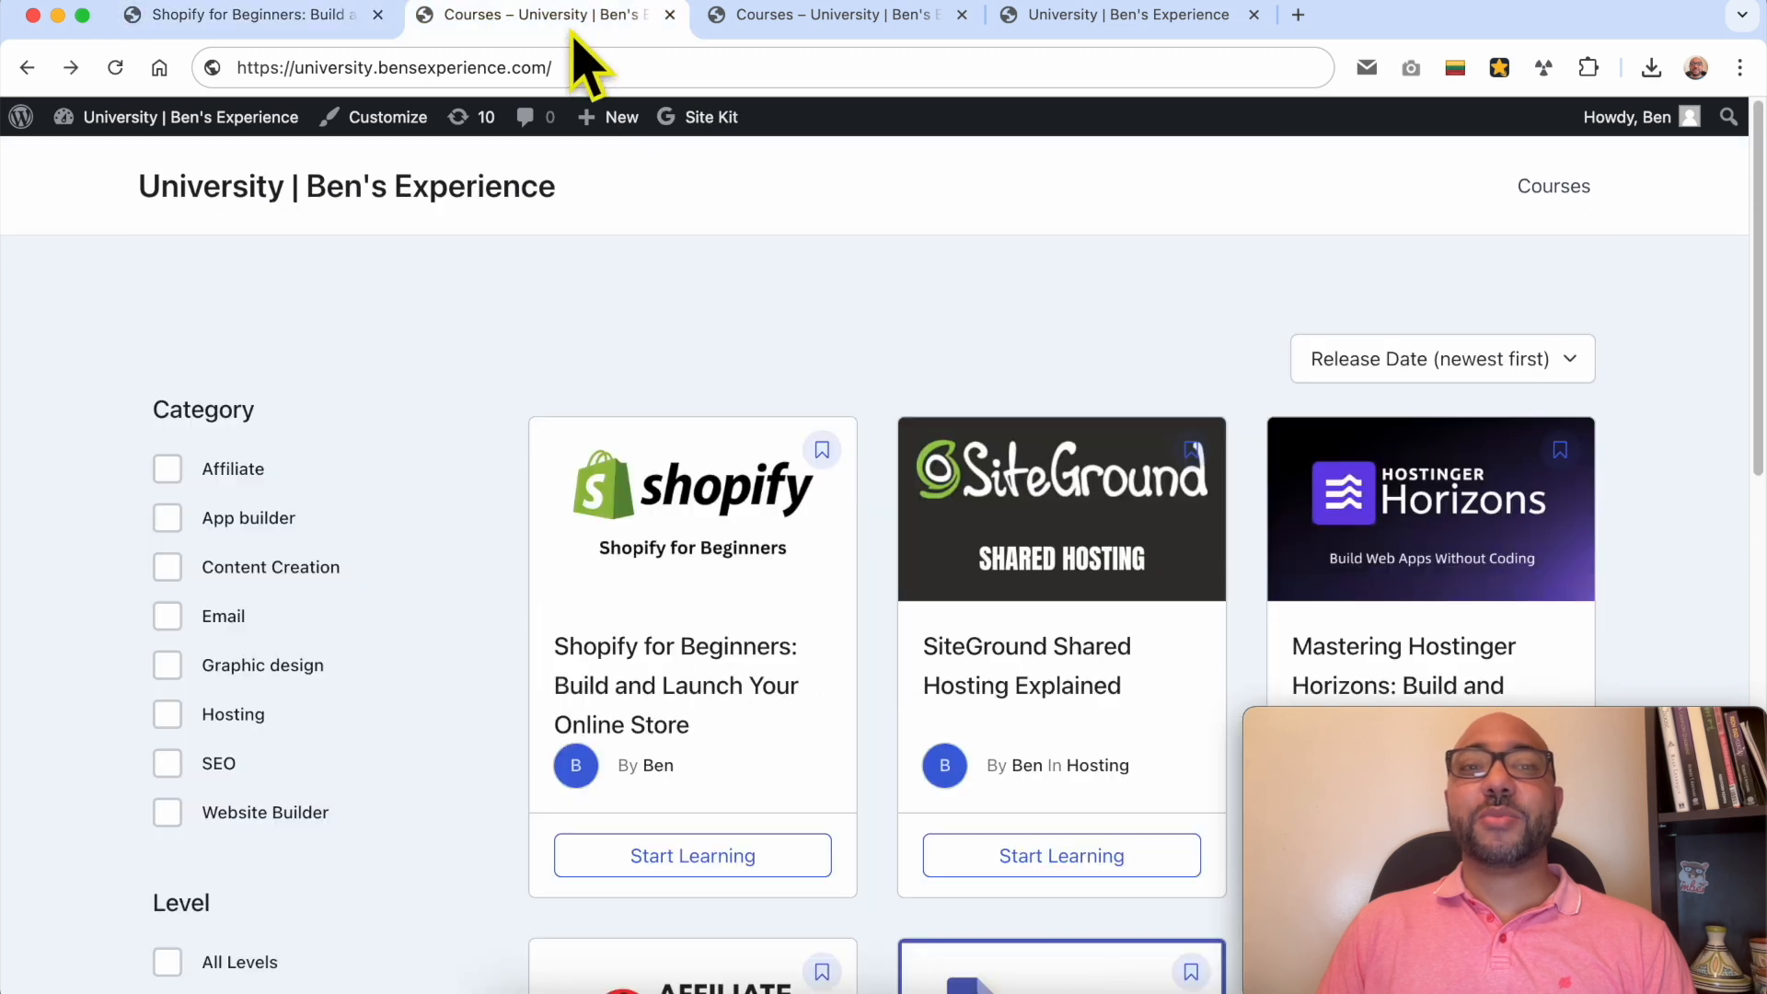
{"action": "scroll", "coordinate": [872, 323], "scroll_direction": "down", "scroll_amount": 12}
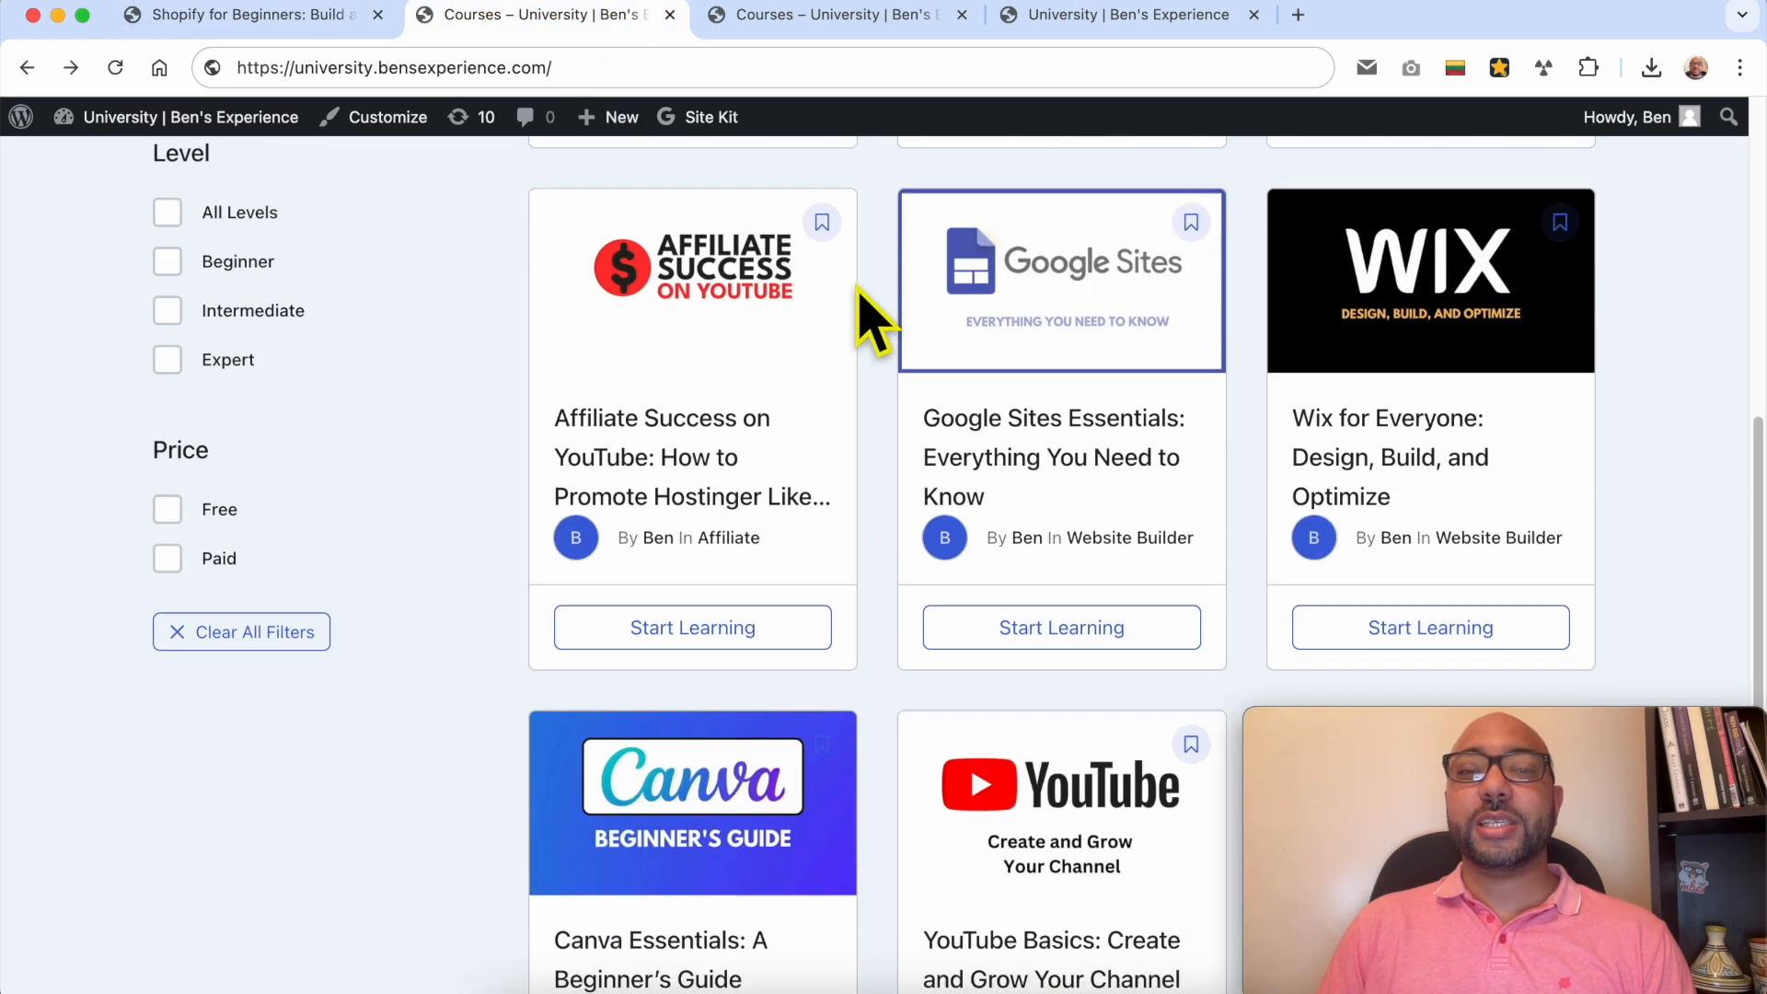
{"action": "left_click", "coordinate": [810, 26]}
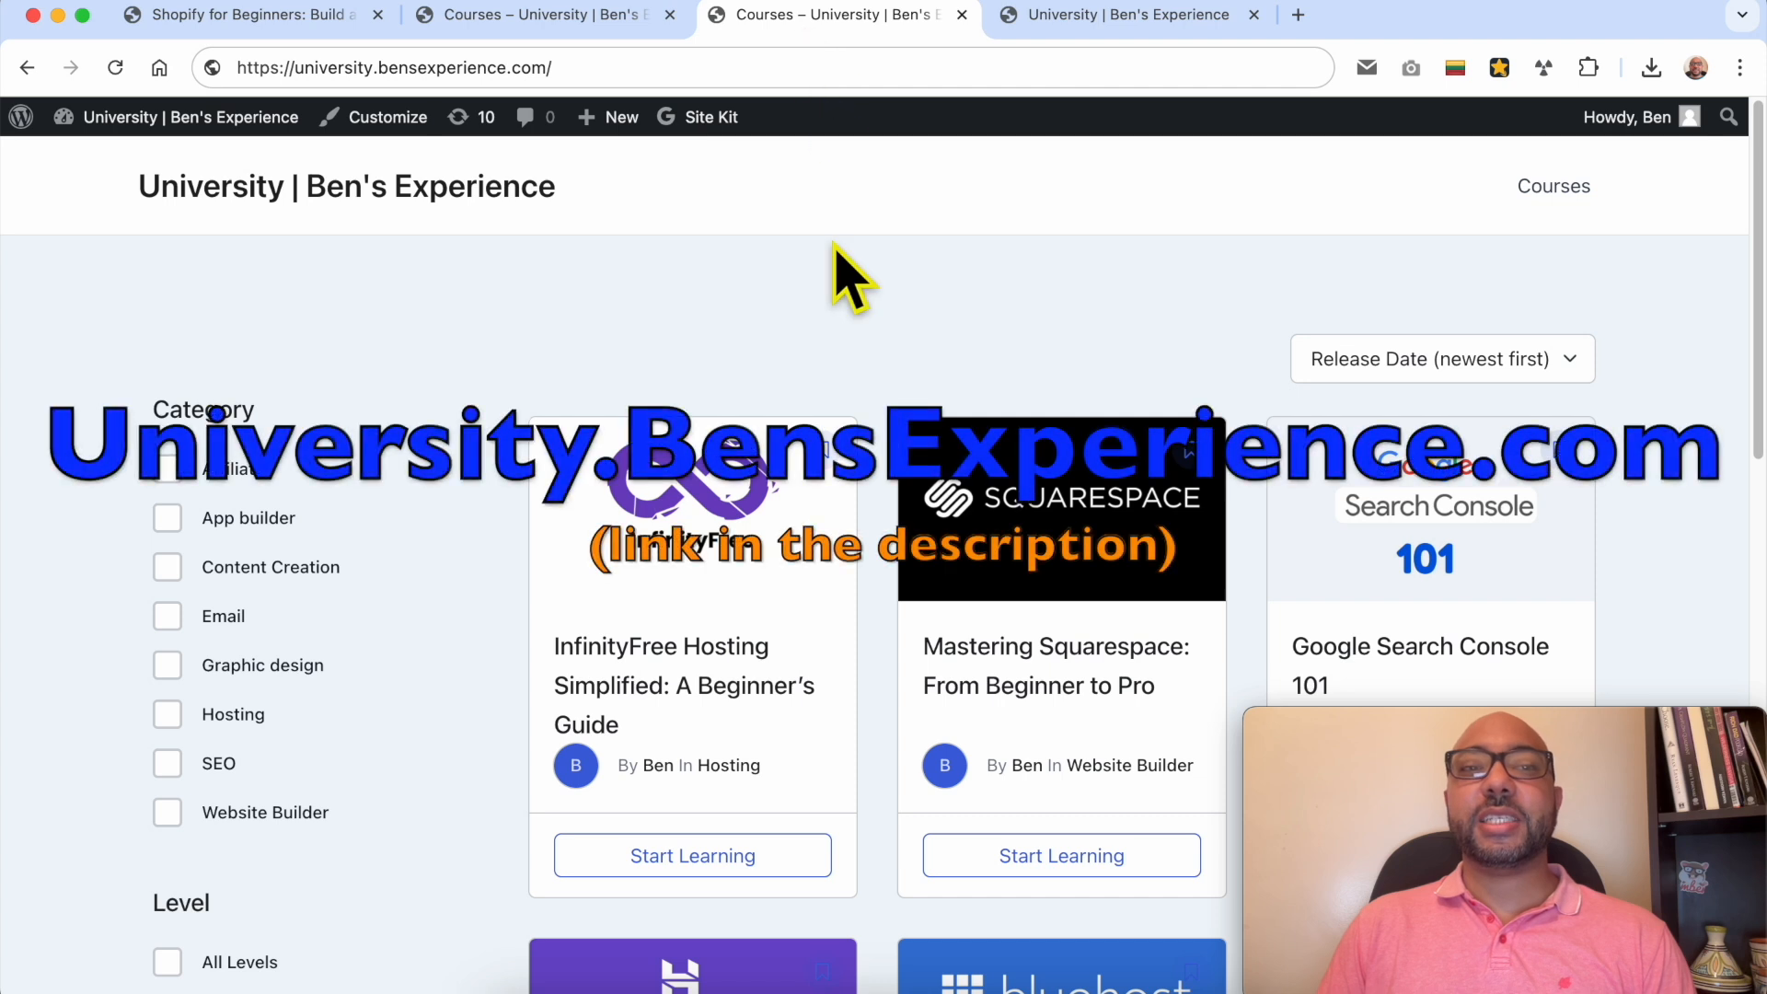
{"action": "scroll", "coordinate": [838, 271], "scroll_direction": "down", "scroll_amount": 10}
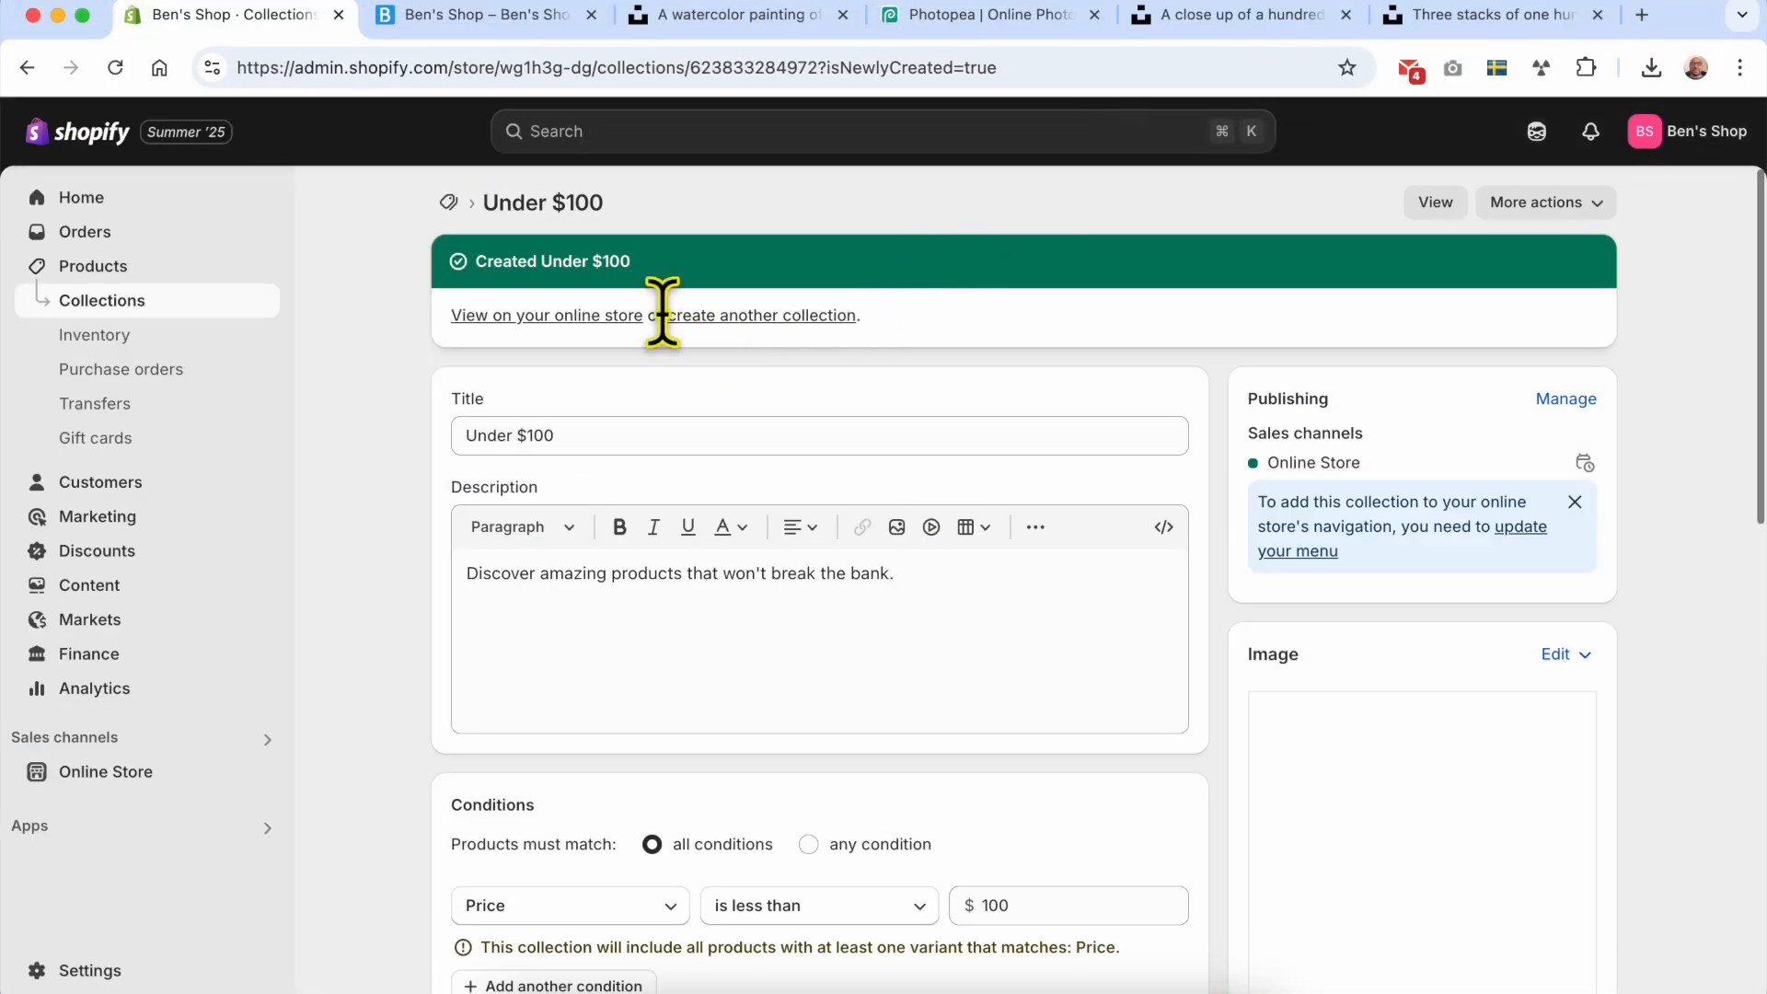
Step: Open the Under $100 collection on the online store in a new tab and examine its products and prices
{"action": "right_click", "coordinate": [509, 320]}
{"action": "left_click", "coordinate": [509, 317]}
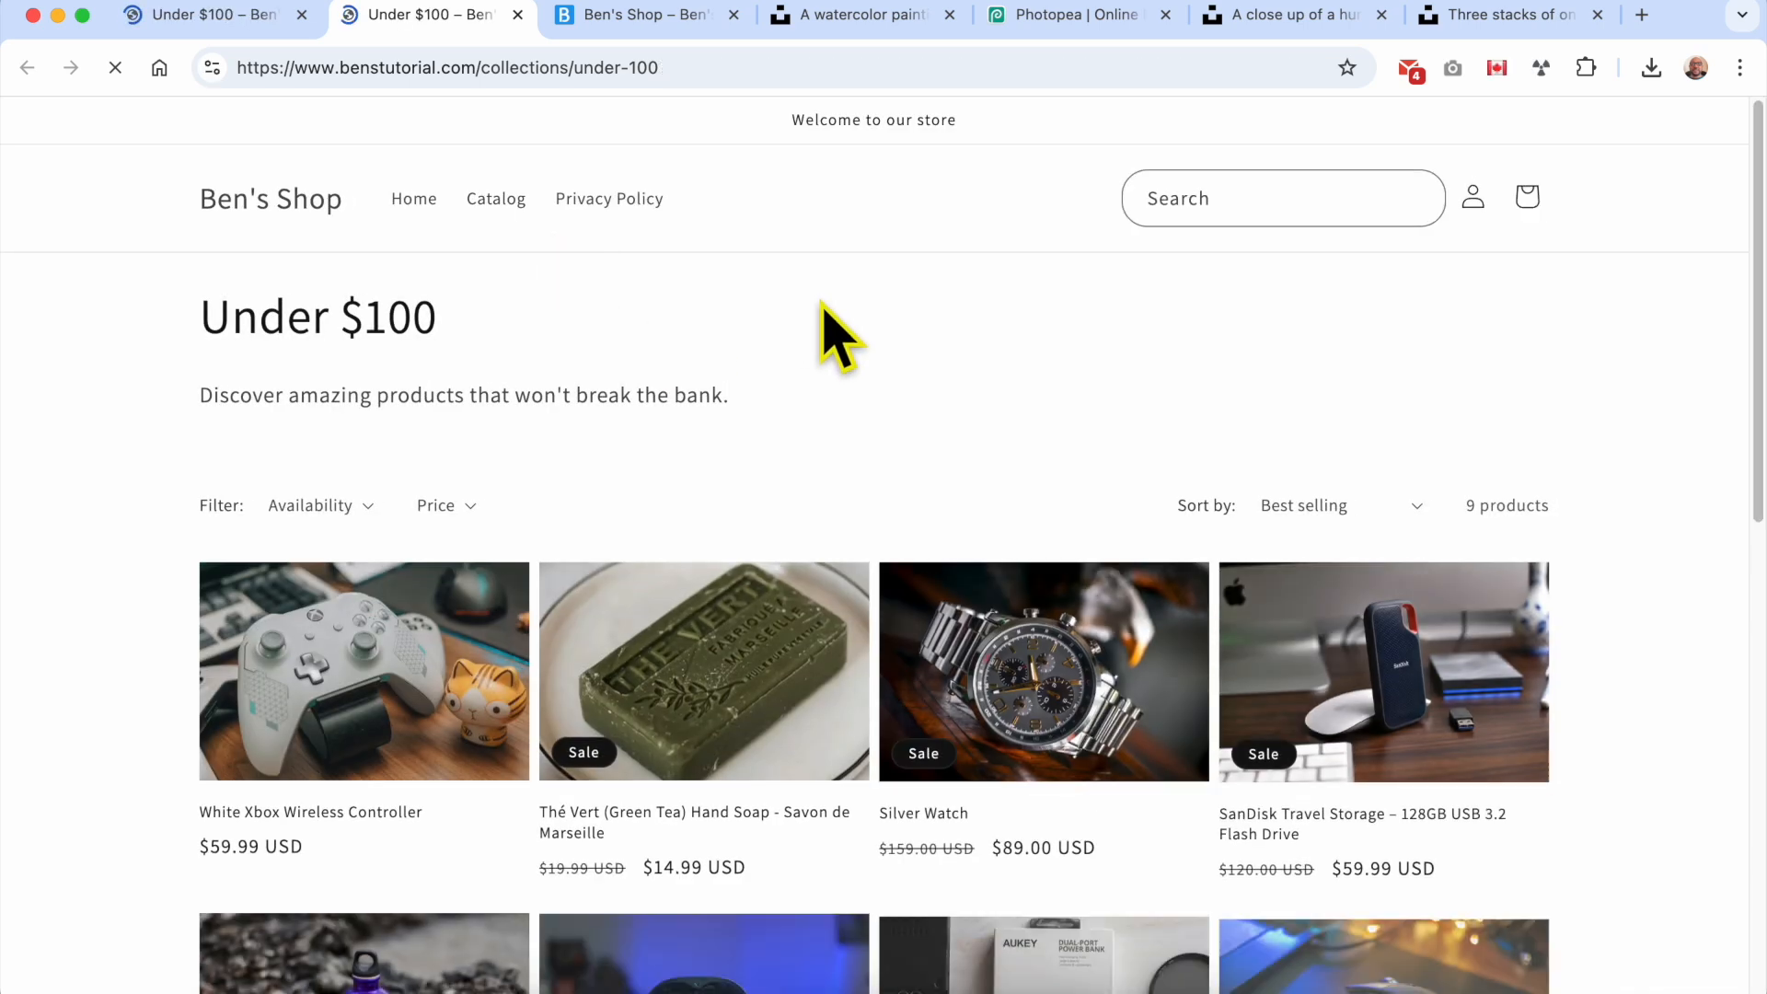
{"action": "scroll", "coordinate": [856, 341], "scroll_direction": "down", "scroll_amount": 5}
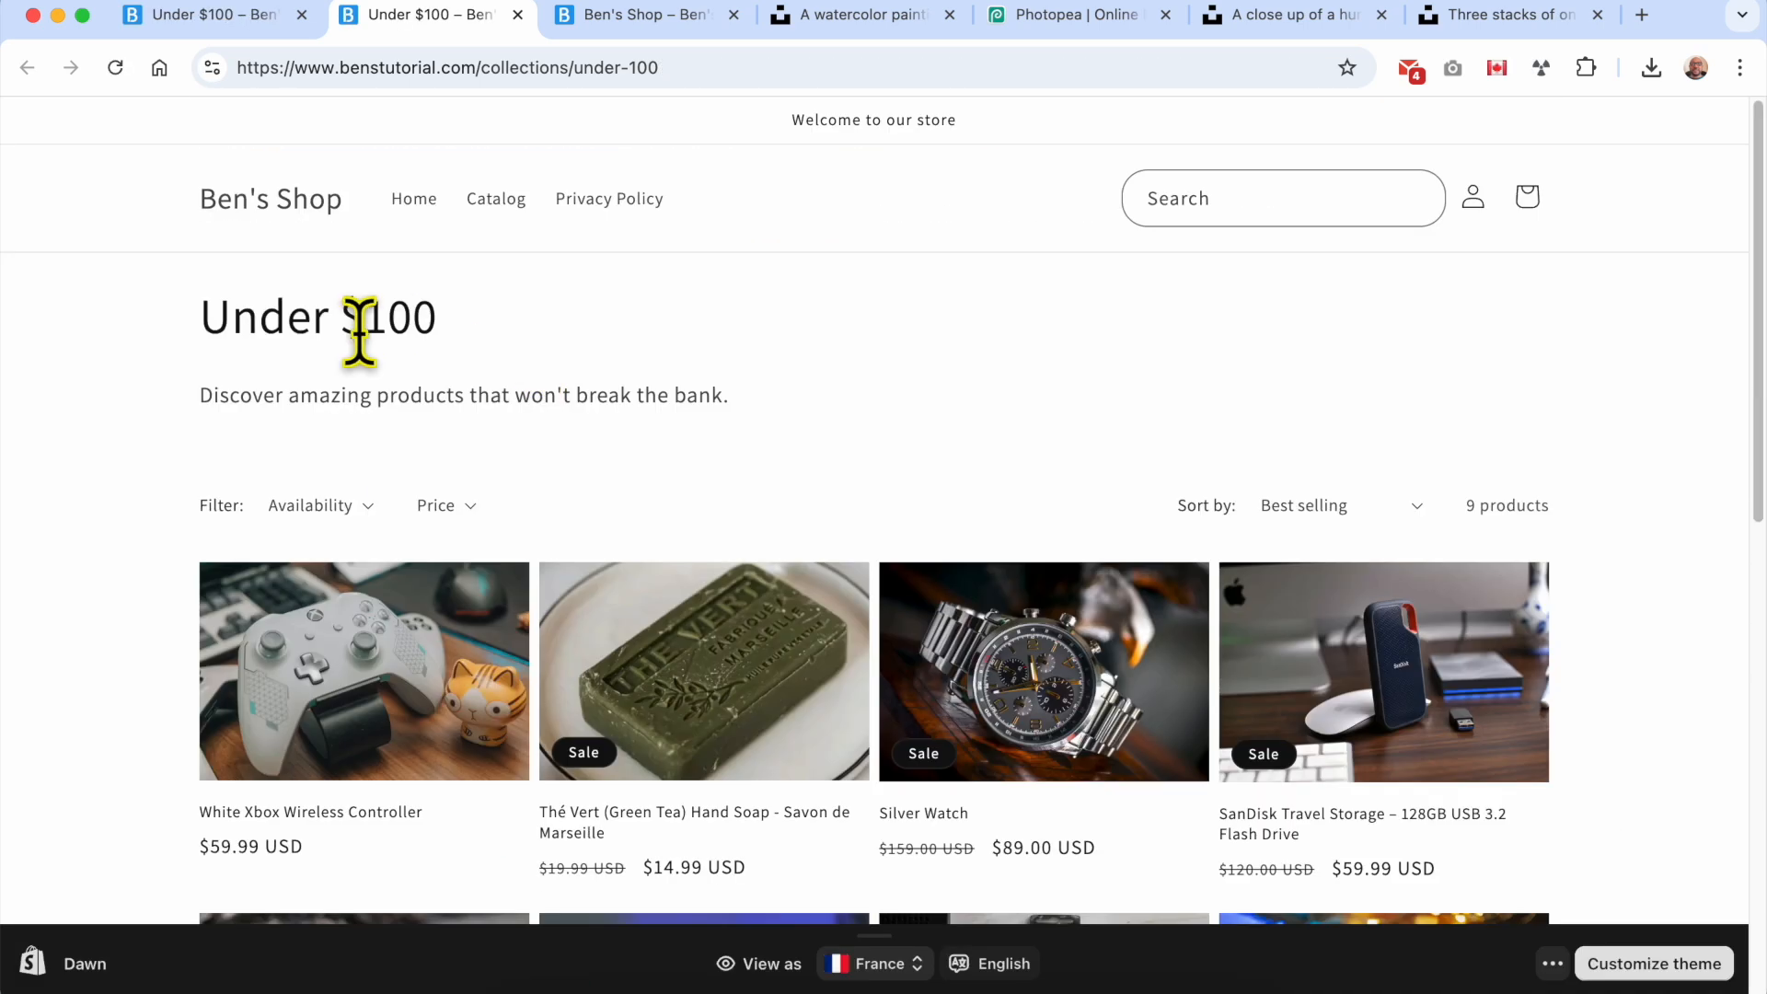
{"action": "triple_click", "coordinate": [359, 331]}
{"action": "scroll", "coordinate": [442, 532], "scroll_direction": "down", "scroll_amount": 5}
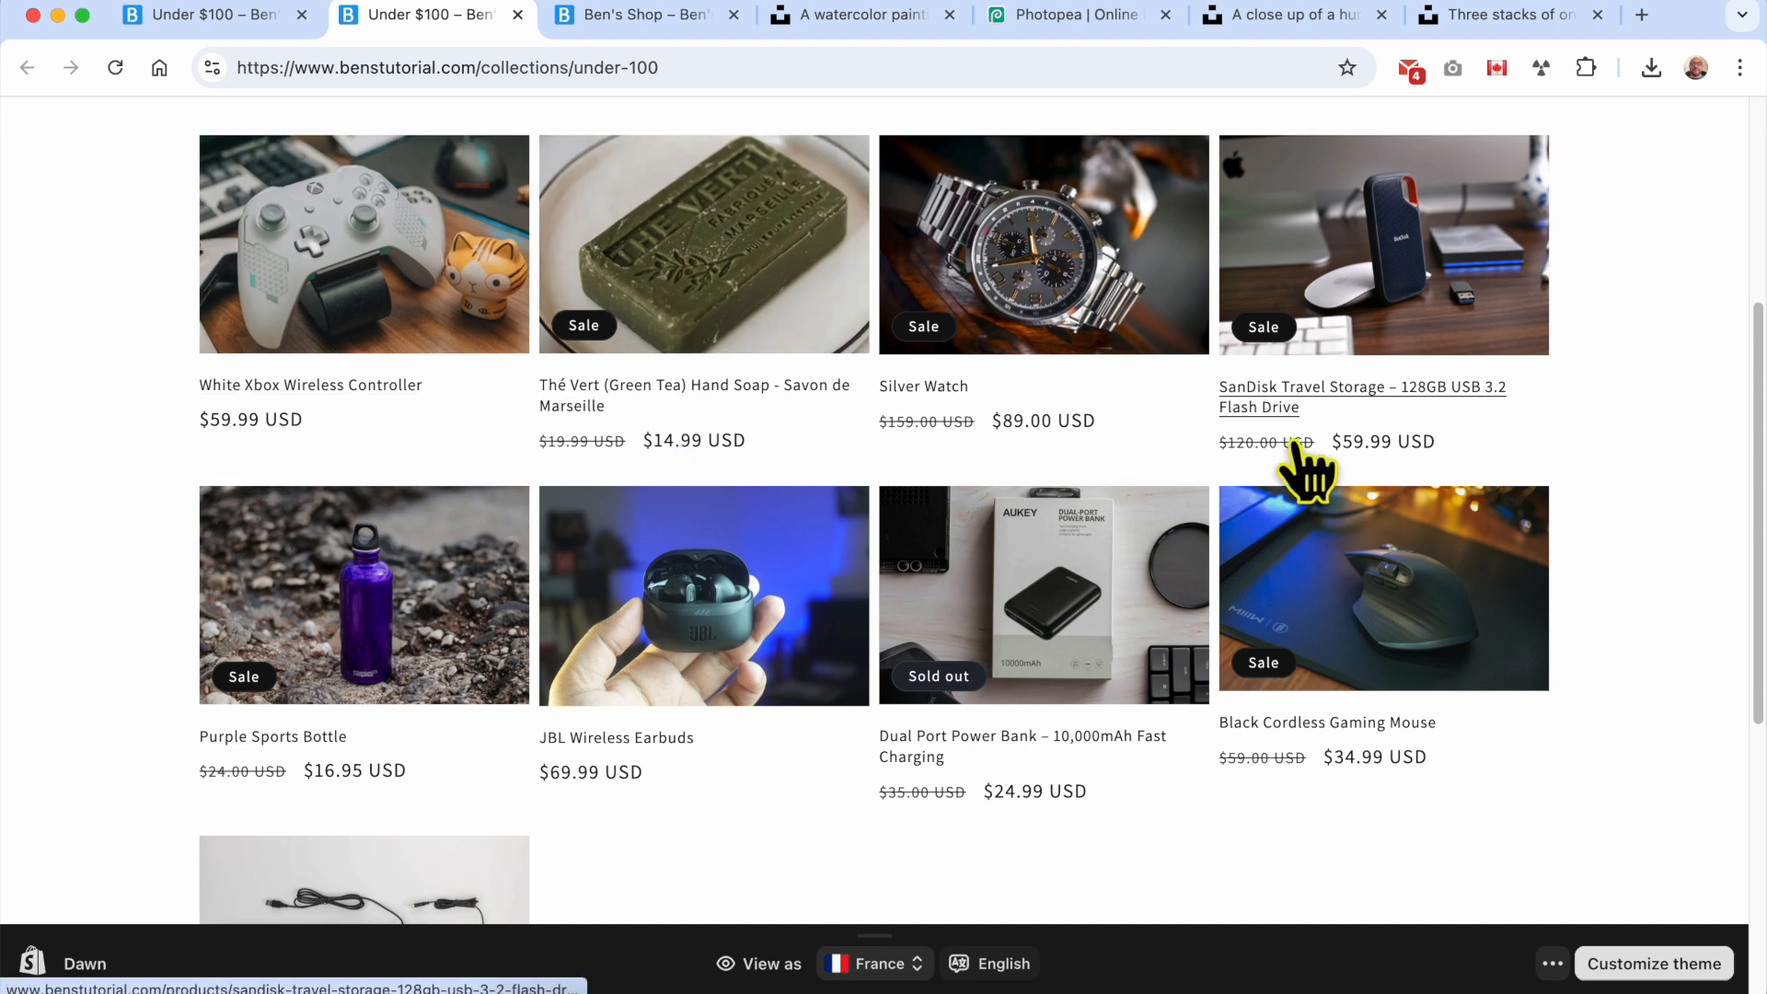
{"action": "scroll", "coordinate": [364, 723], "scroll_direction": "down", "scroll_amount": 1}
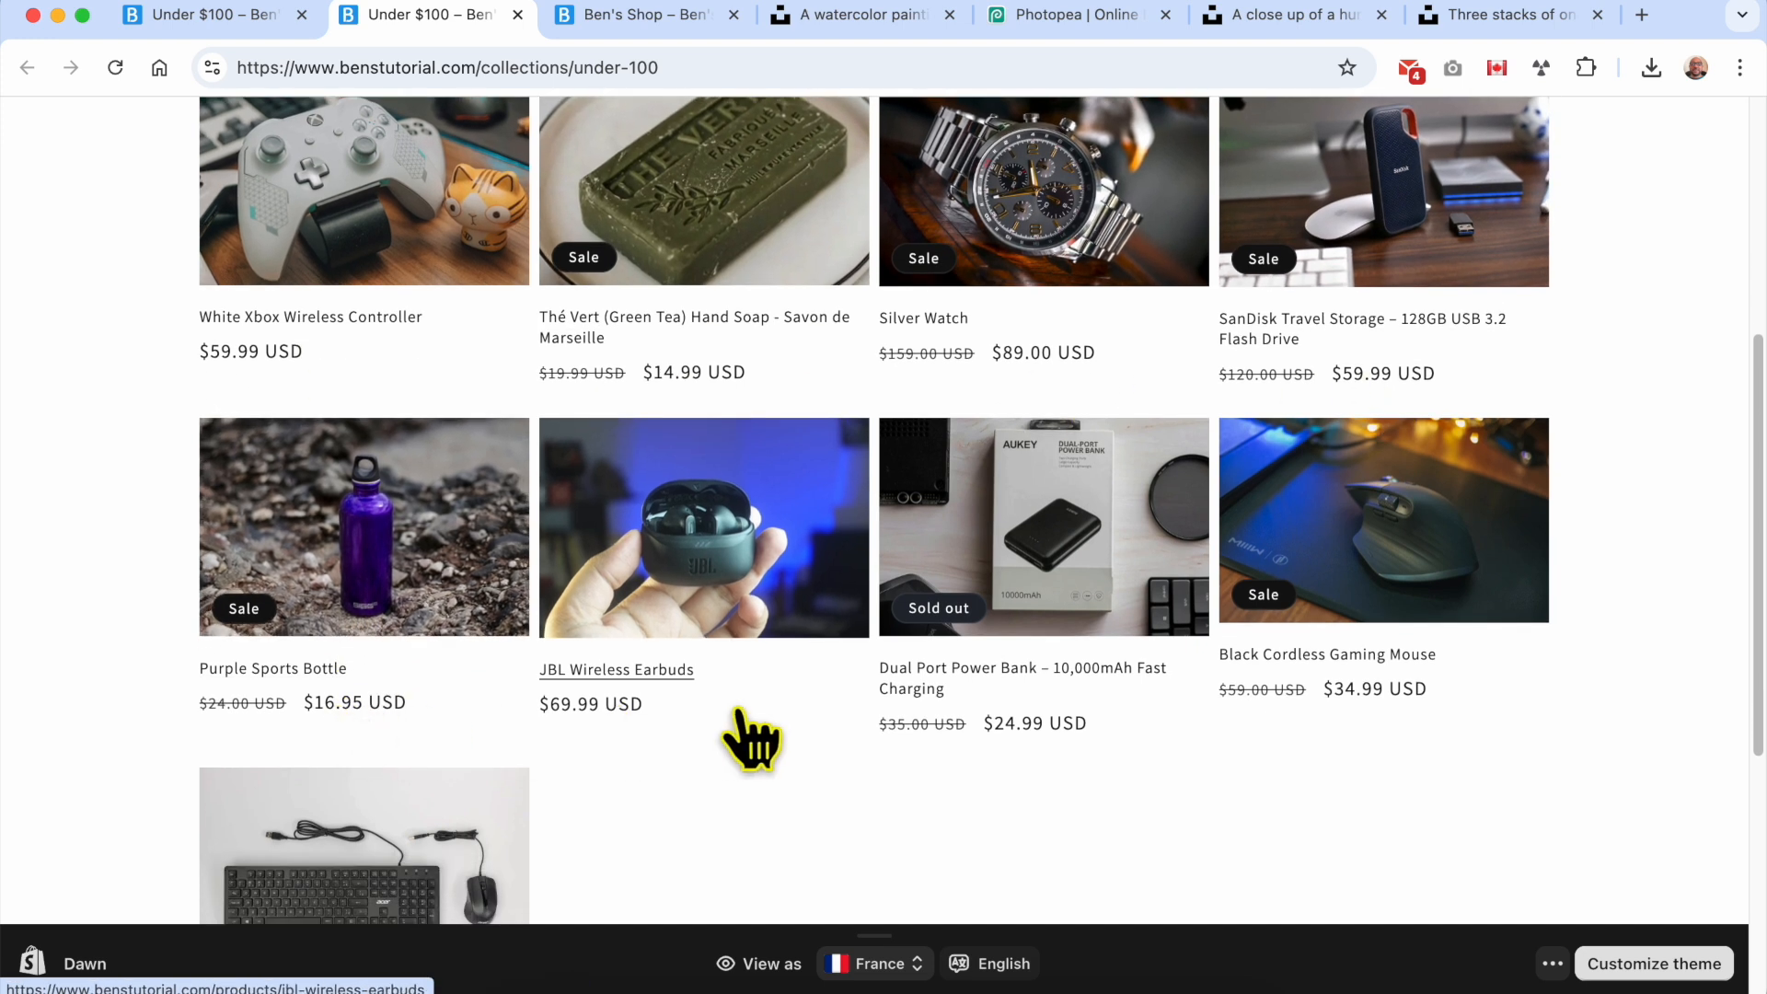
{"action": "scroll", "coordinate": [442, 678], "scroll_direction": "down", "scroll_amount": 4}
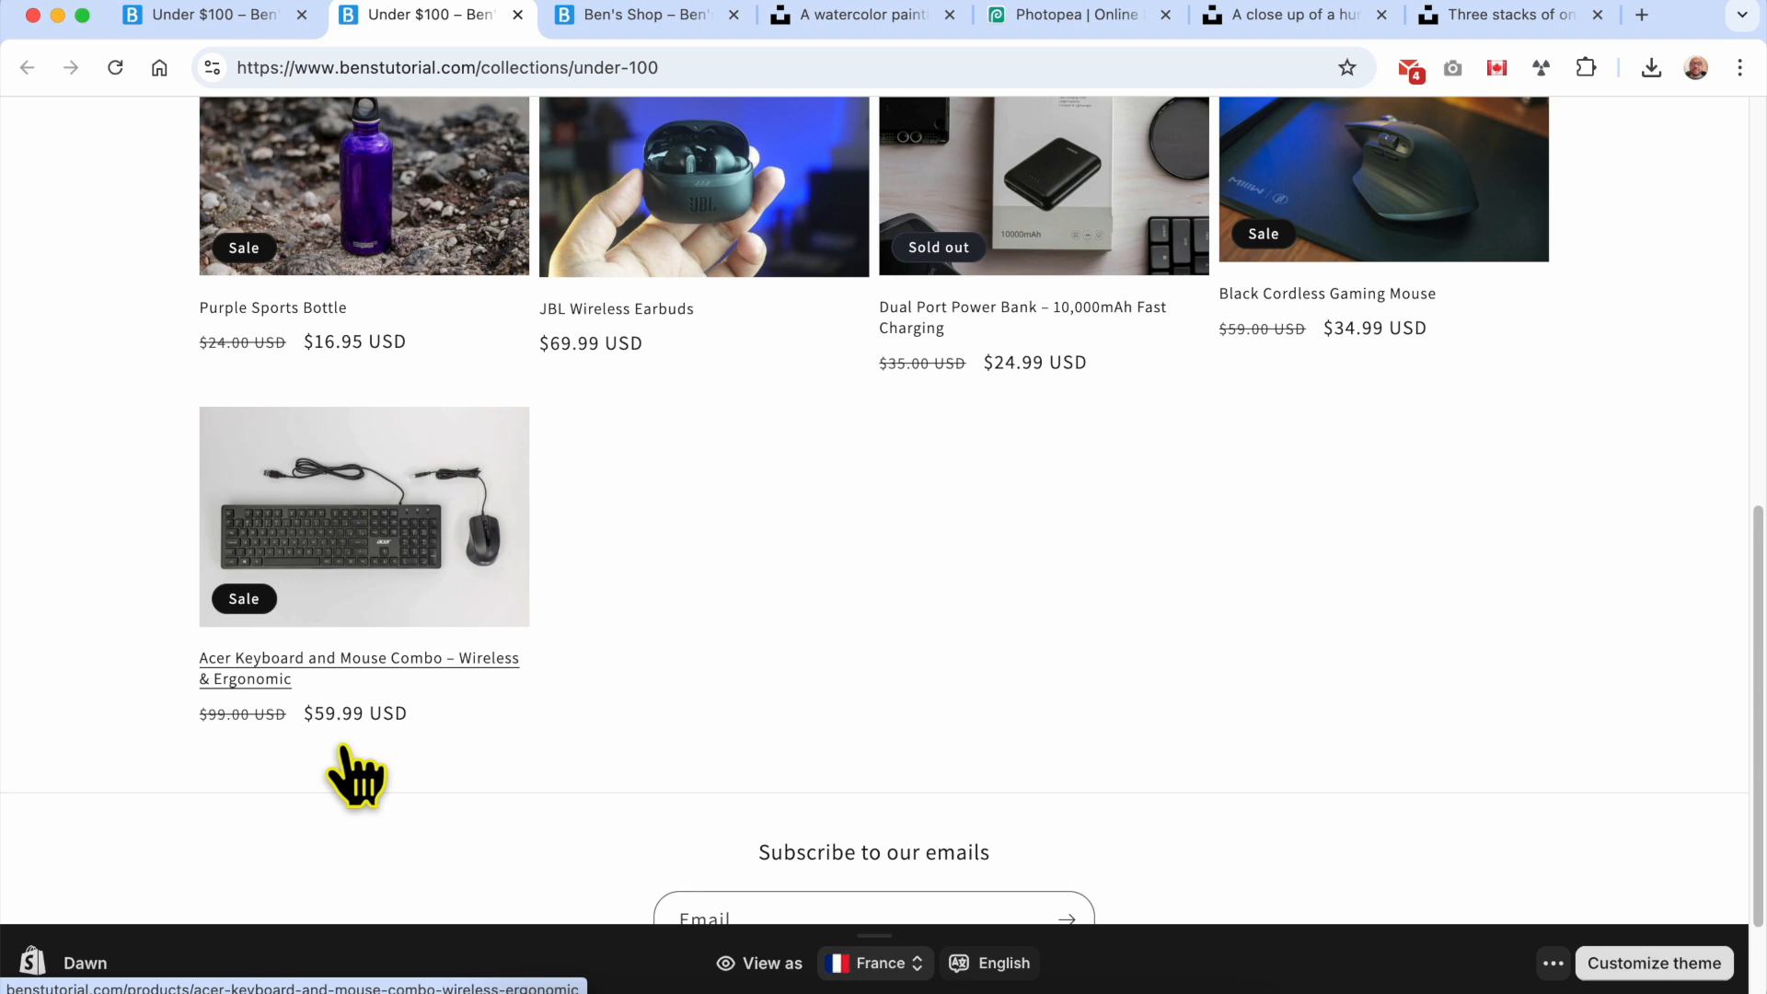
{"action": "scroll", "coordinate": [328, 789], "scroll_direction": "up", "scroll_amount": 4}
{"action": "scroll", "coordinate": [1063, 276], "scroll_direction": "up", "scroll_amount": 4}
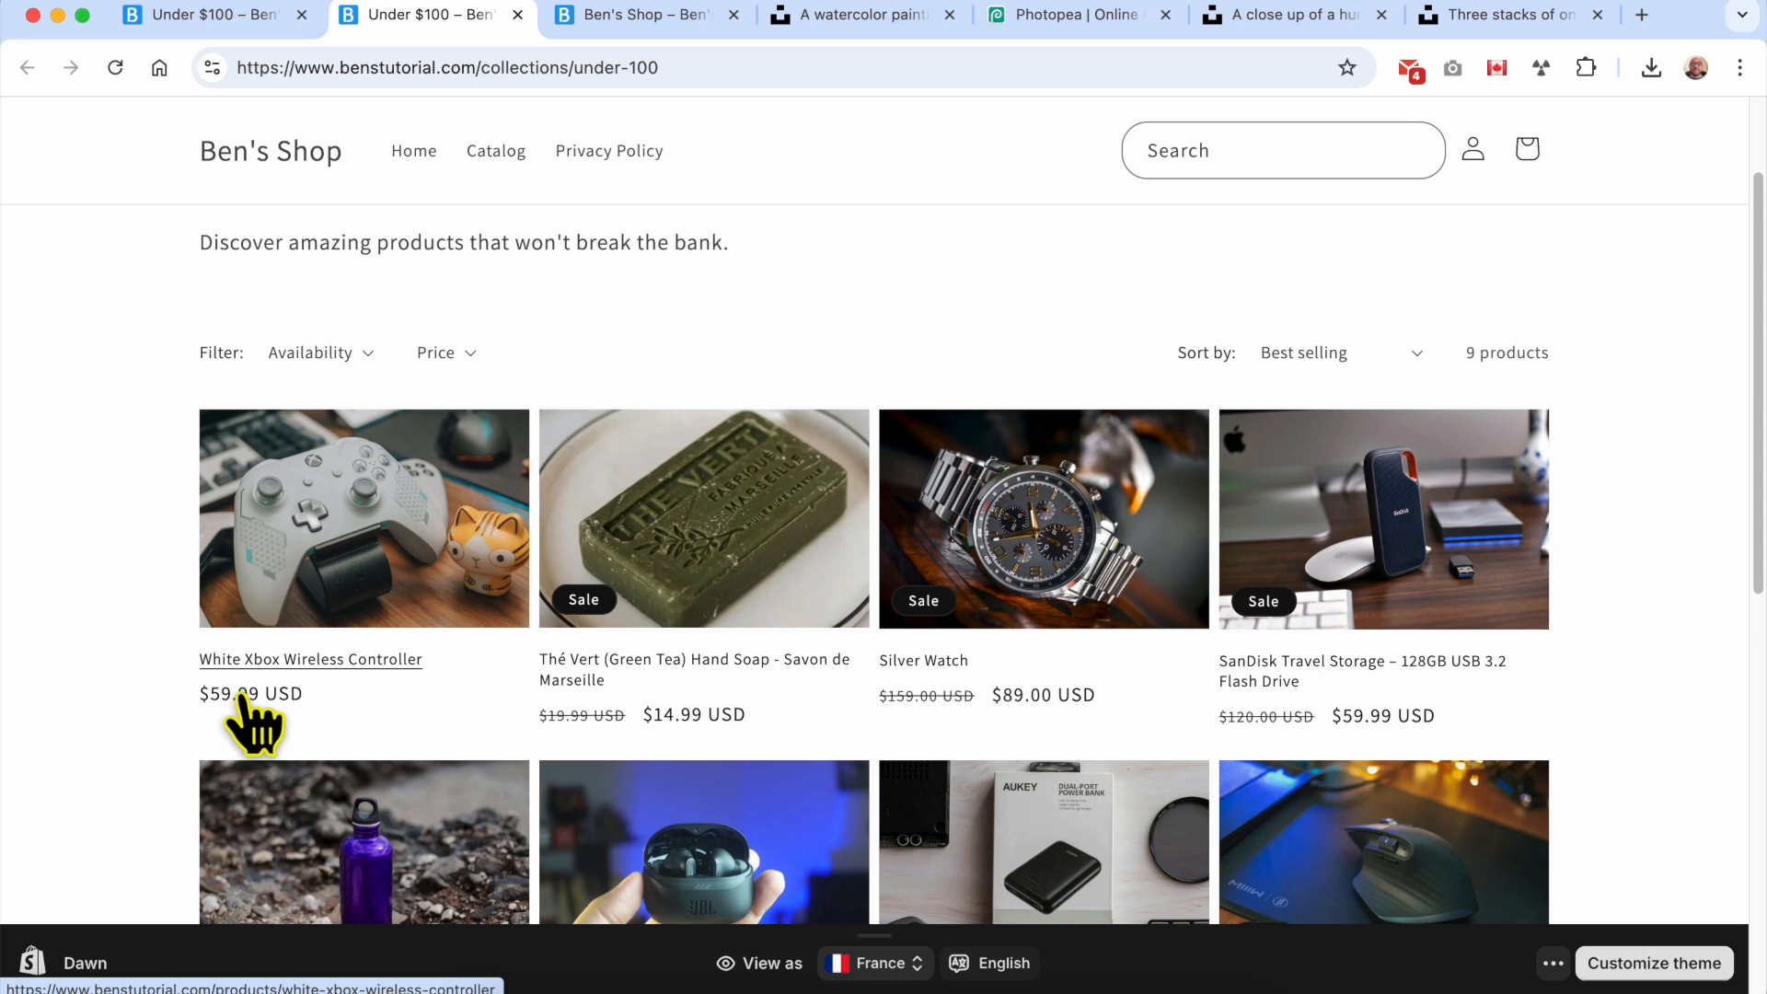
Step: Return to the Shopify admin and open the White Xbox Wireless Controller from the product list
{"action": "left_click", "coordinate": [246, 16]}
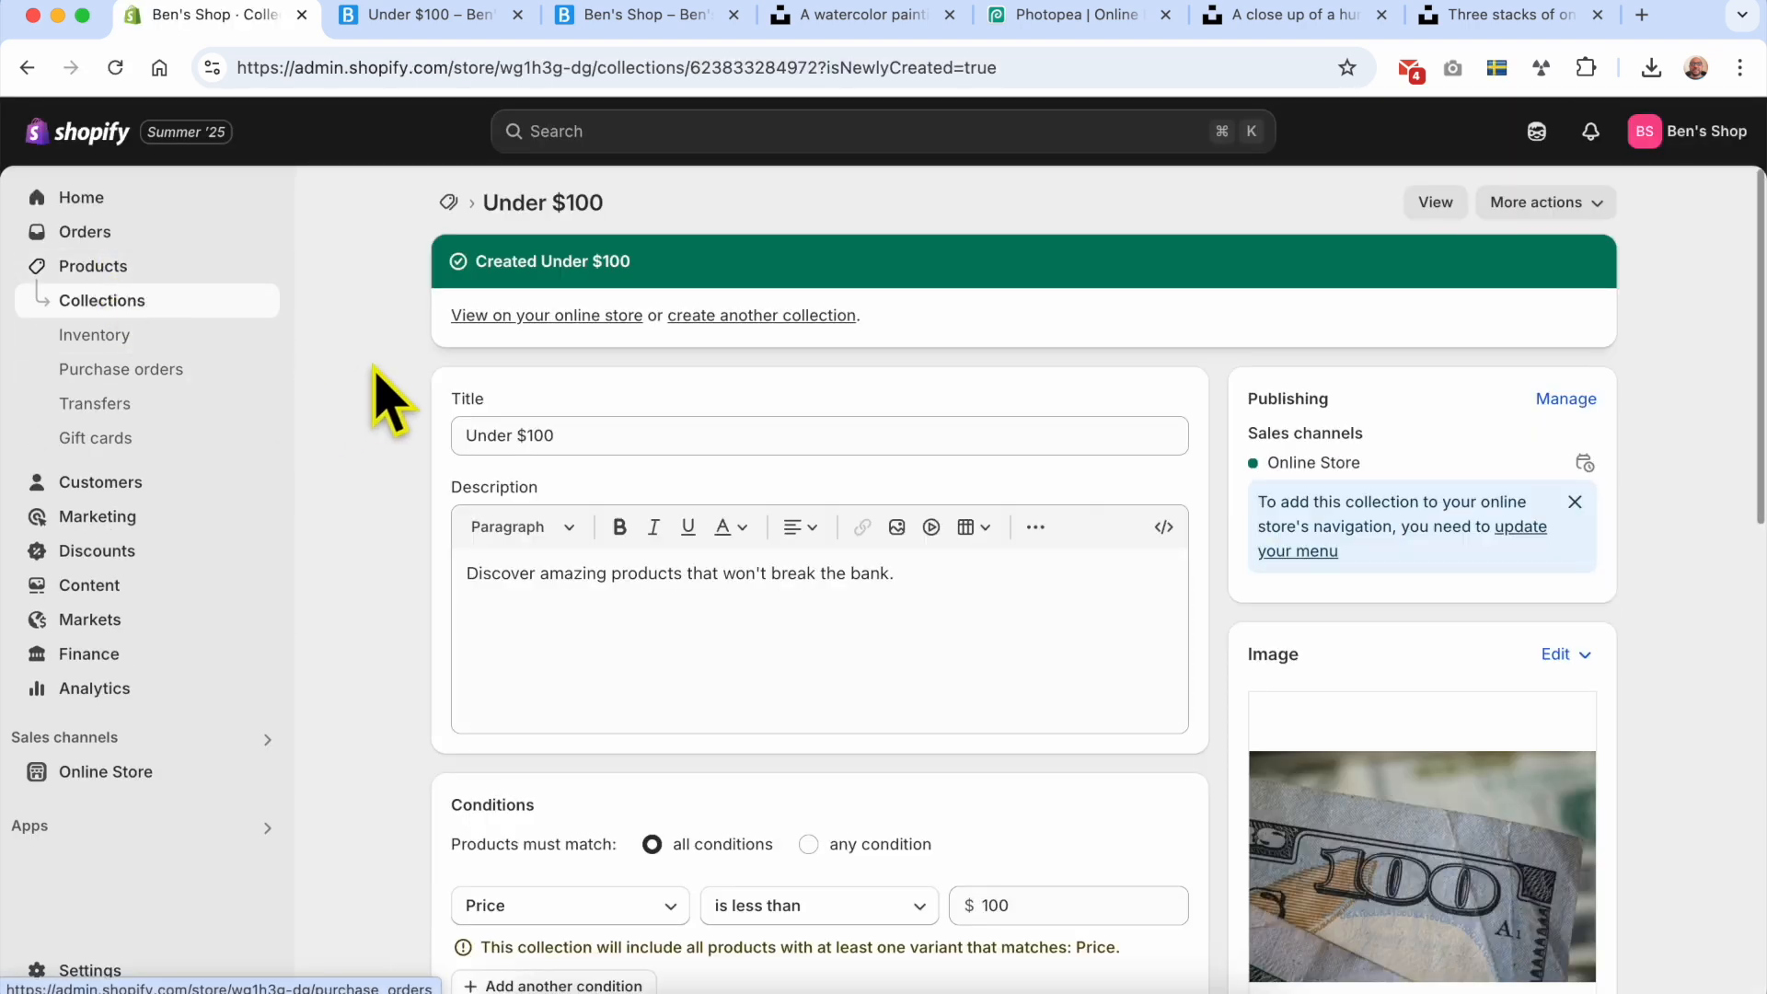
{"action": "left_click", "coordinate": [145, 274]}
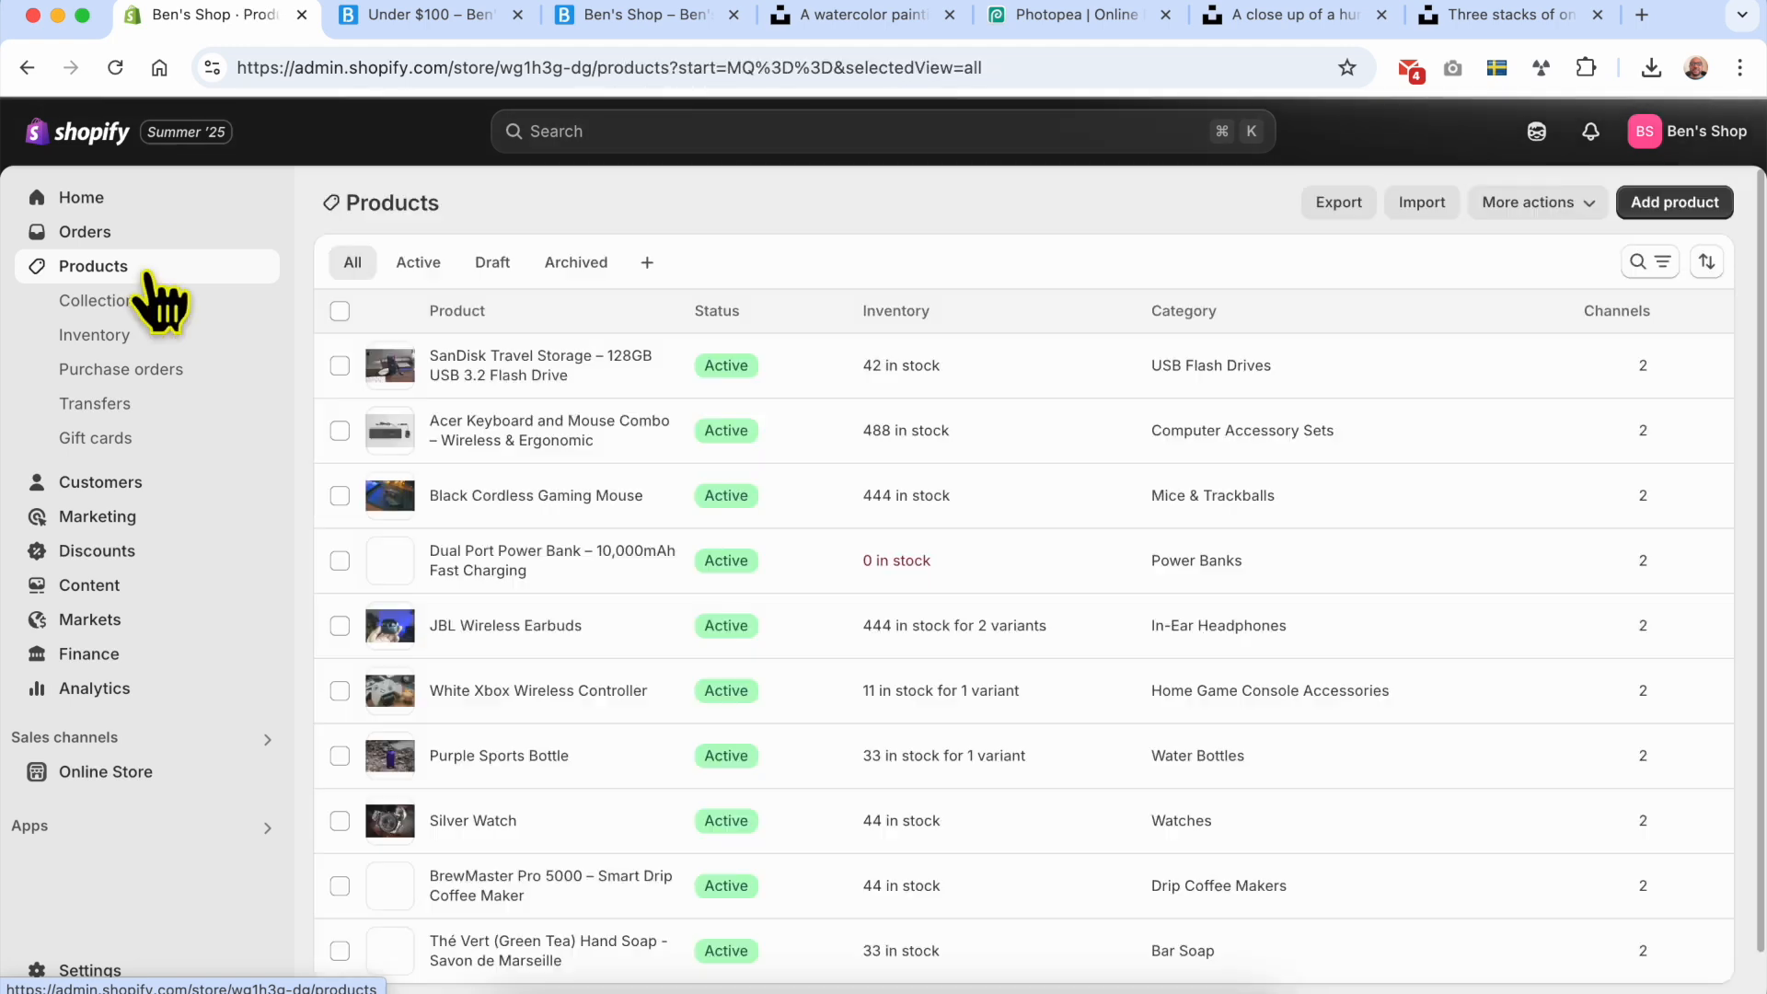
{"action": "scroll", "coordinate": [513, 699], "scroll_direction": "down", "scroll_amount": 1}
{"action": "left_click", "coordinate": [514, 645]}
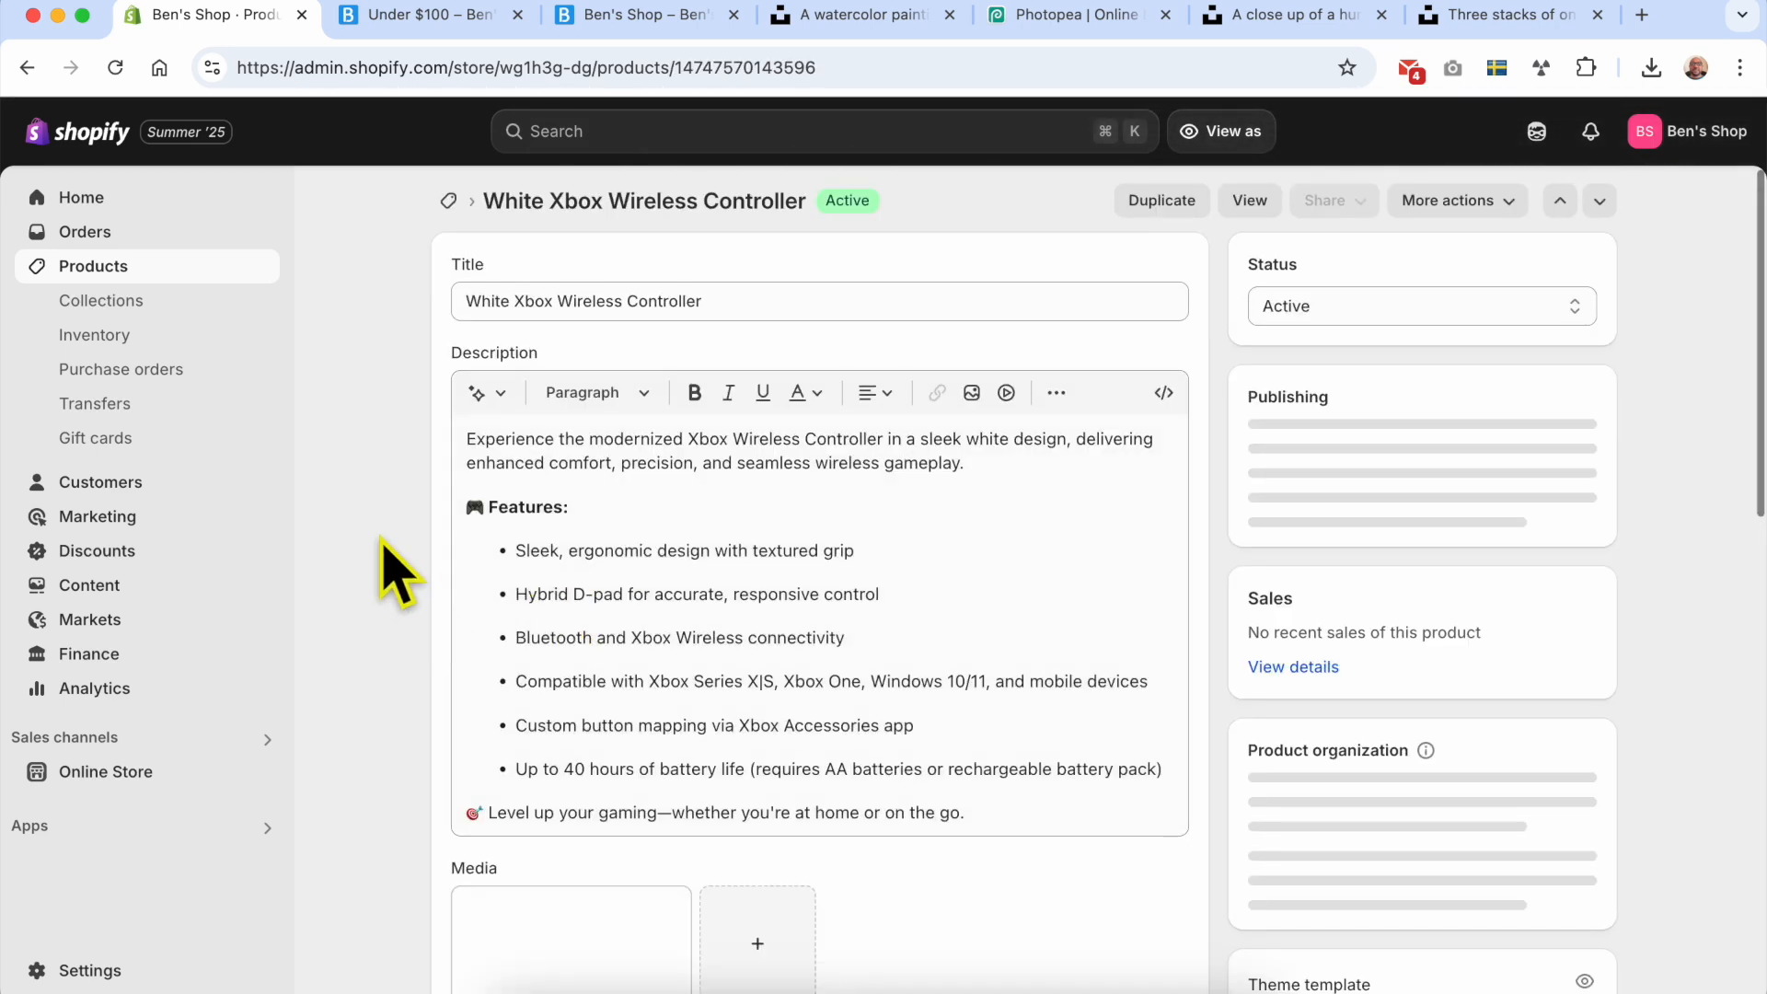
Step: Set the White variant's price of the White Xbox Wireless Controller to $120.00 and save the product
{"action": "scroll", "coordinate": [396, 571], "scroll_direction": "down", "scroll_amount": 5}
{"action": "scroll", "coordinate": [395, 570], "scroll_direction": "down", "scroll_amount": 13}
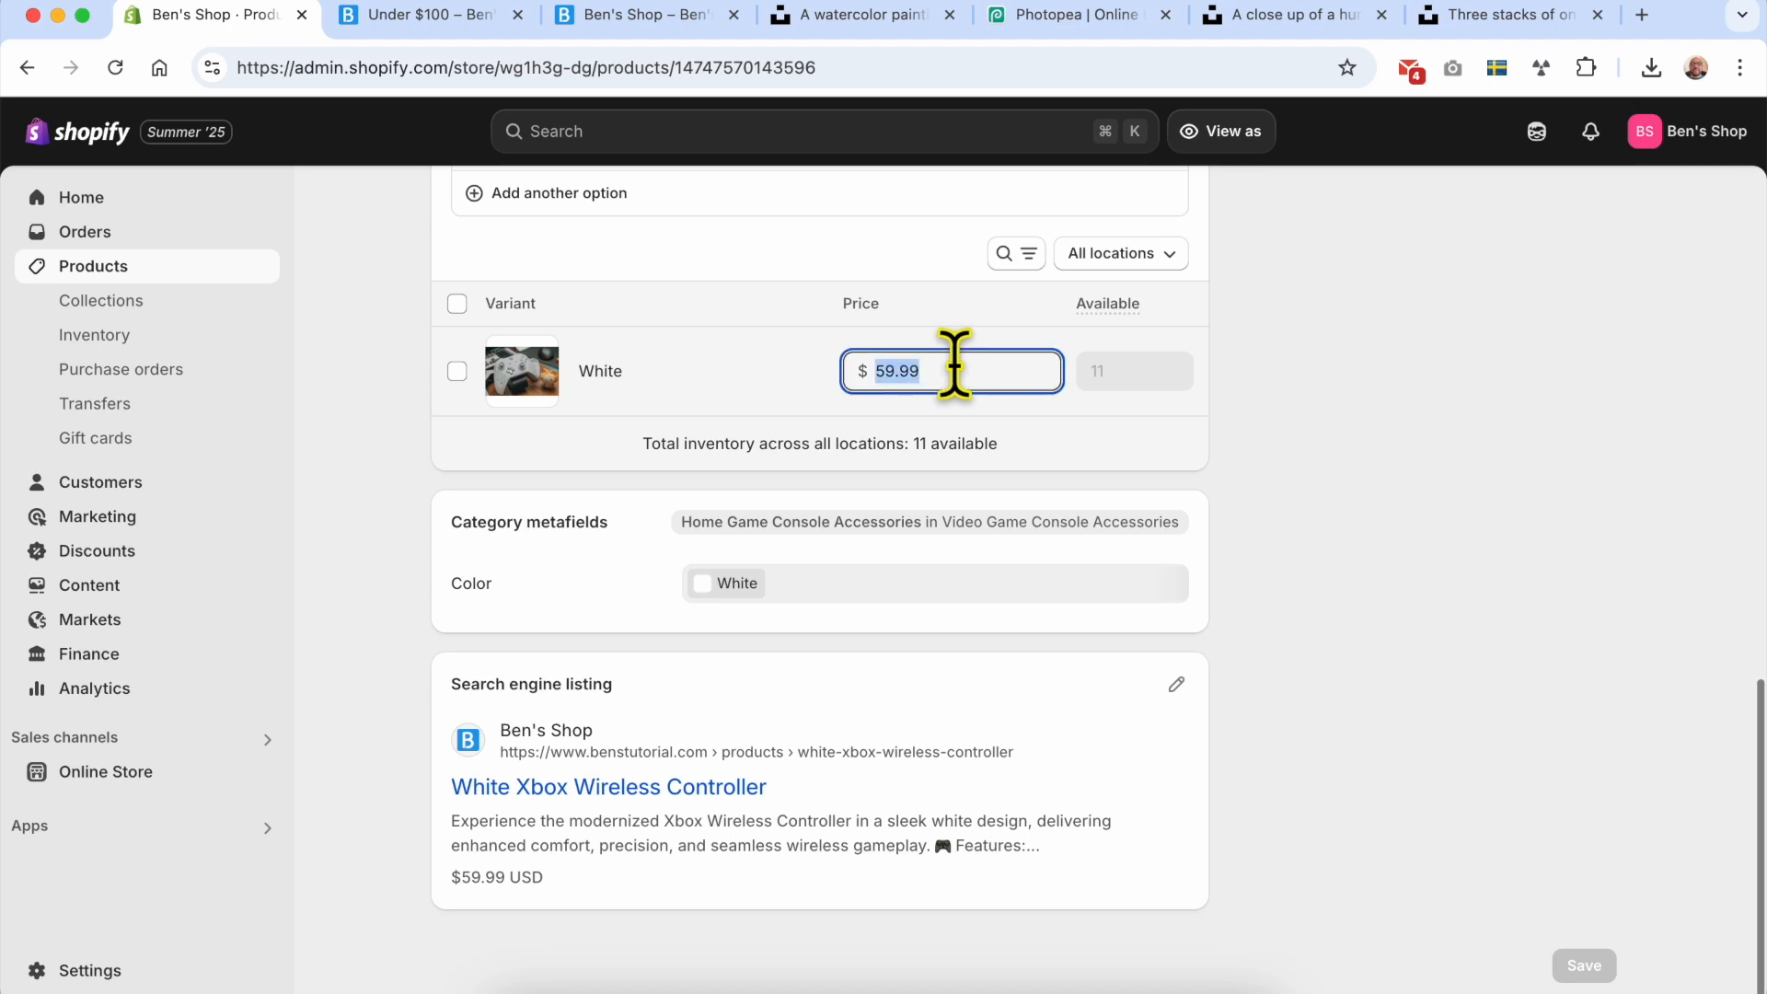
{"action": "type", "text": "12"}
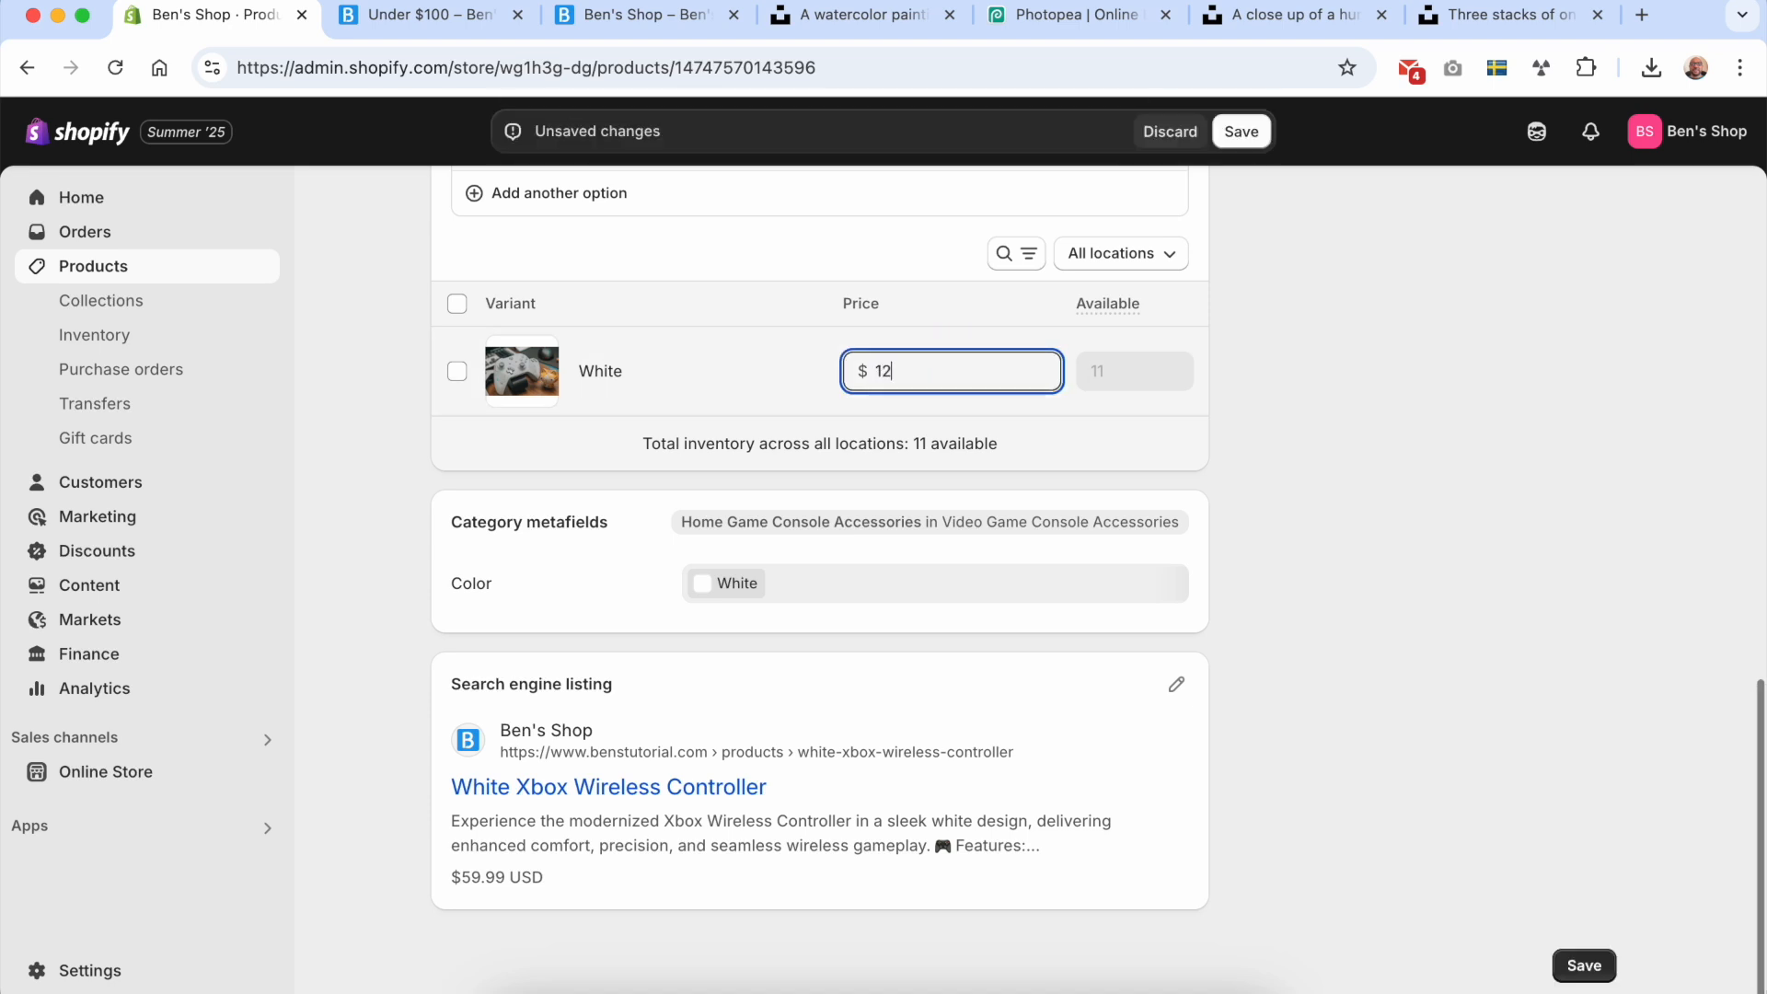
{"action": "type", "text": "0"}
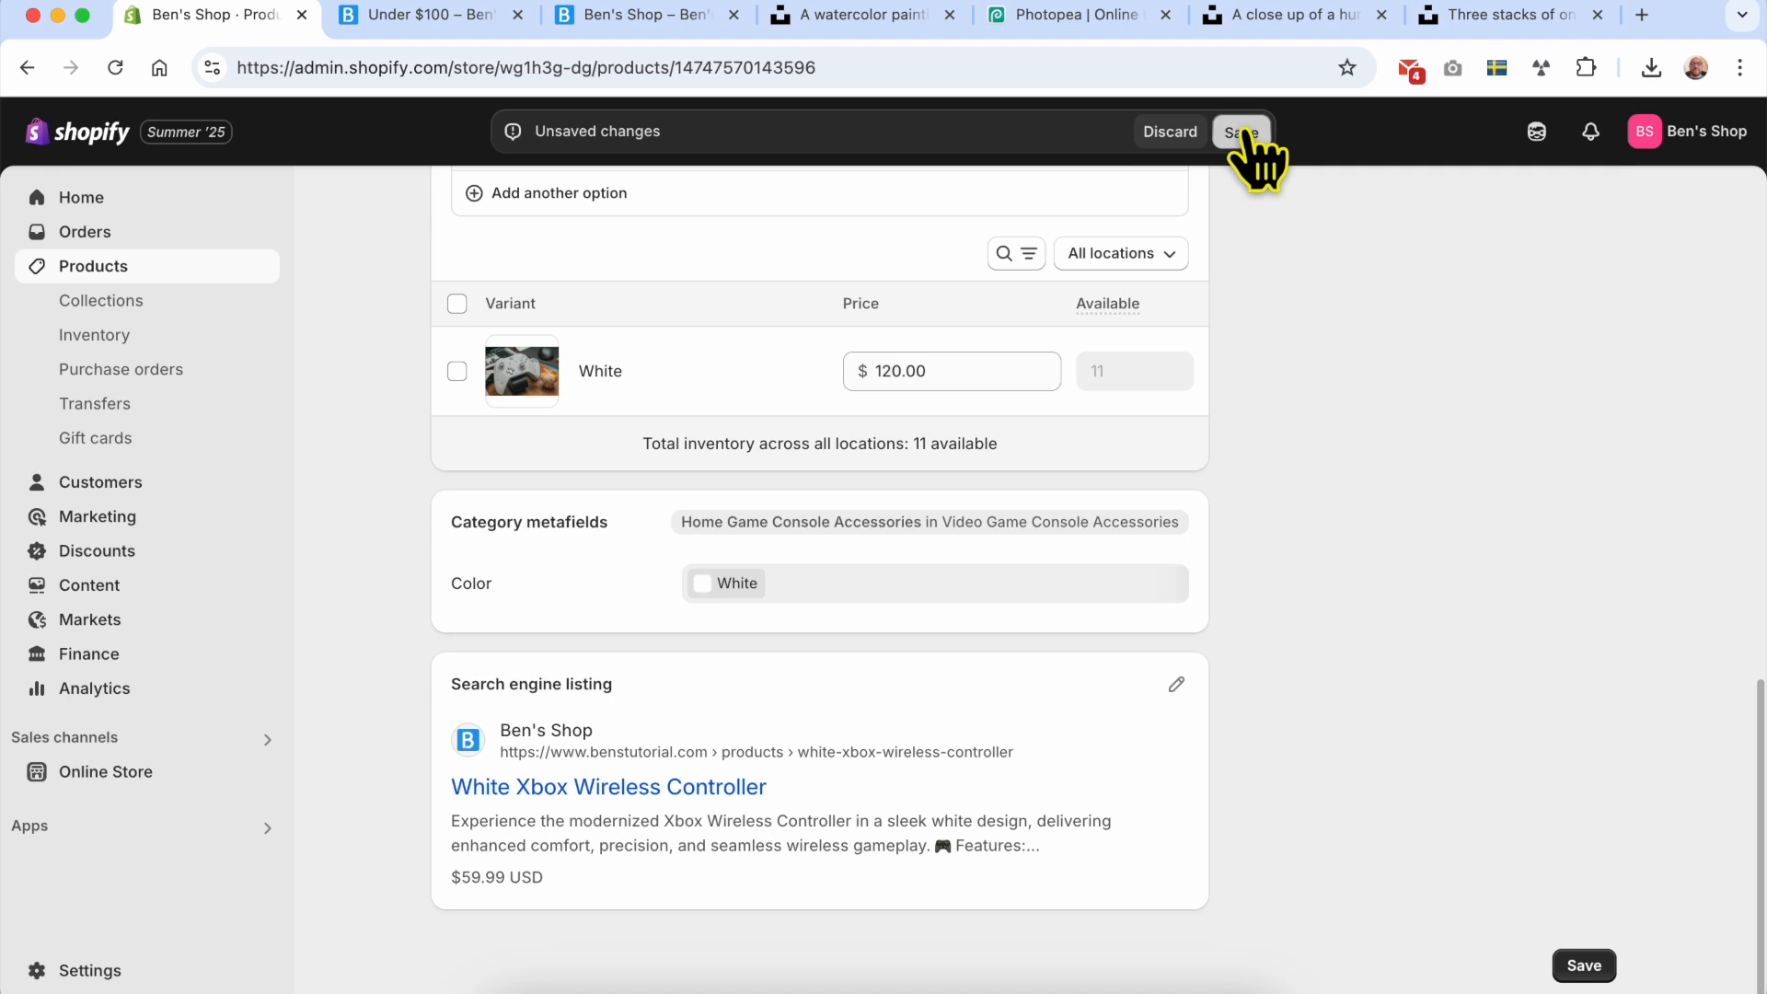
{"action": "left_click", "coordinate": [1245, 133]}
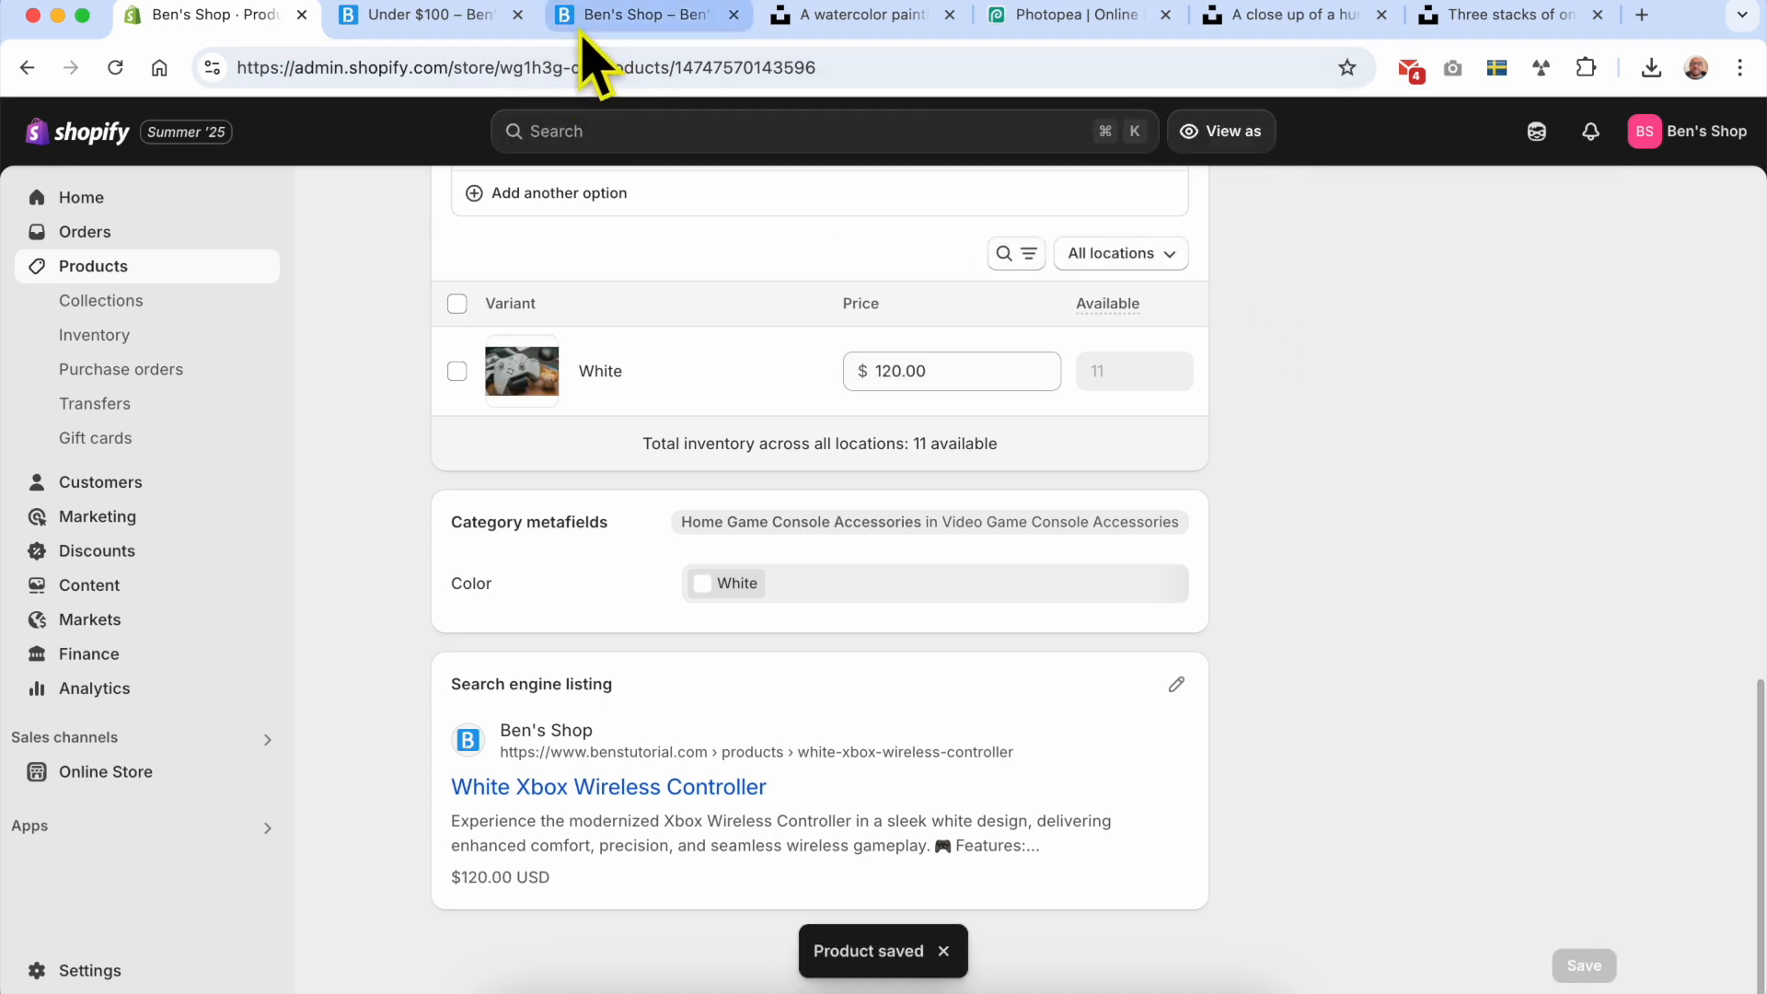
Step: Reload the Under $100 collection page on the online store and examine which products it lists
{"action": "left_click", "coordinate": [462, 28]}
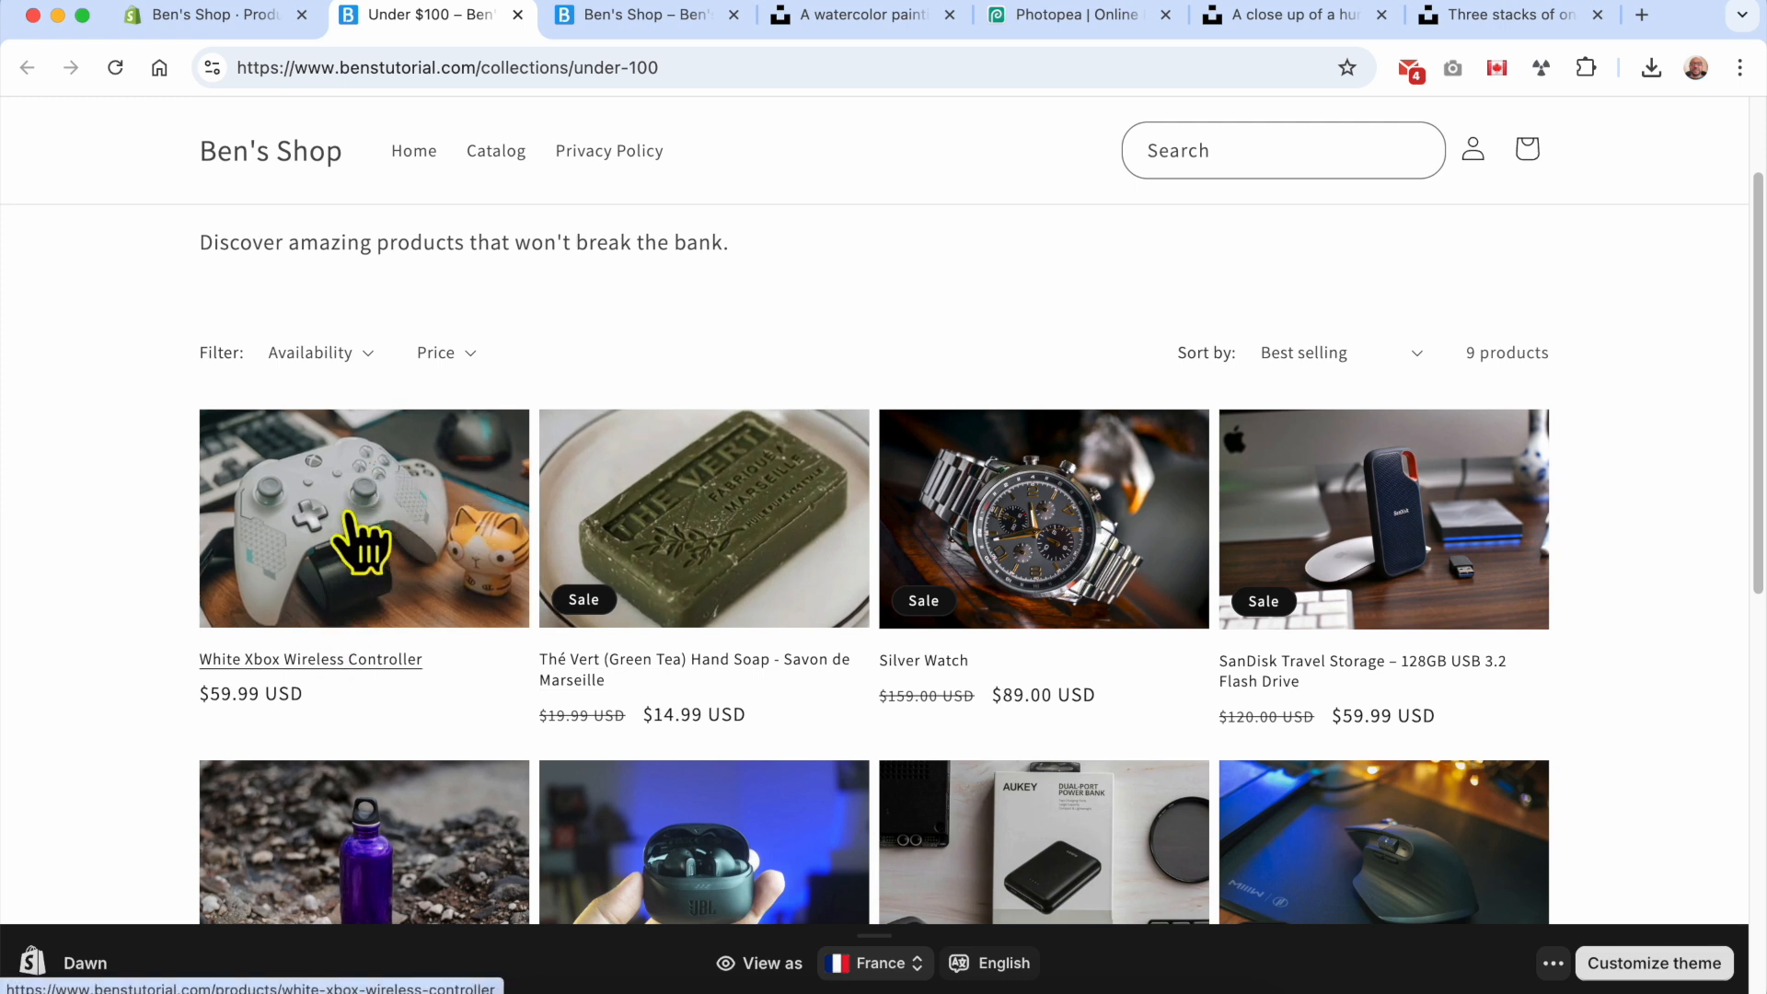
{"action": "left_click", "coordinate": [115, 68]}
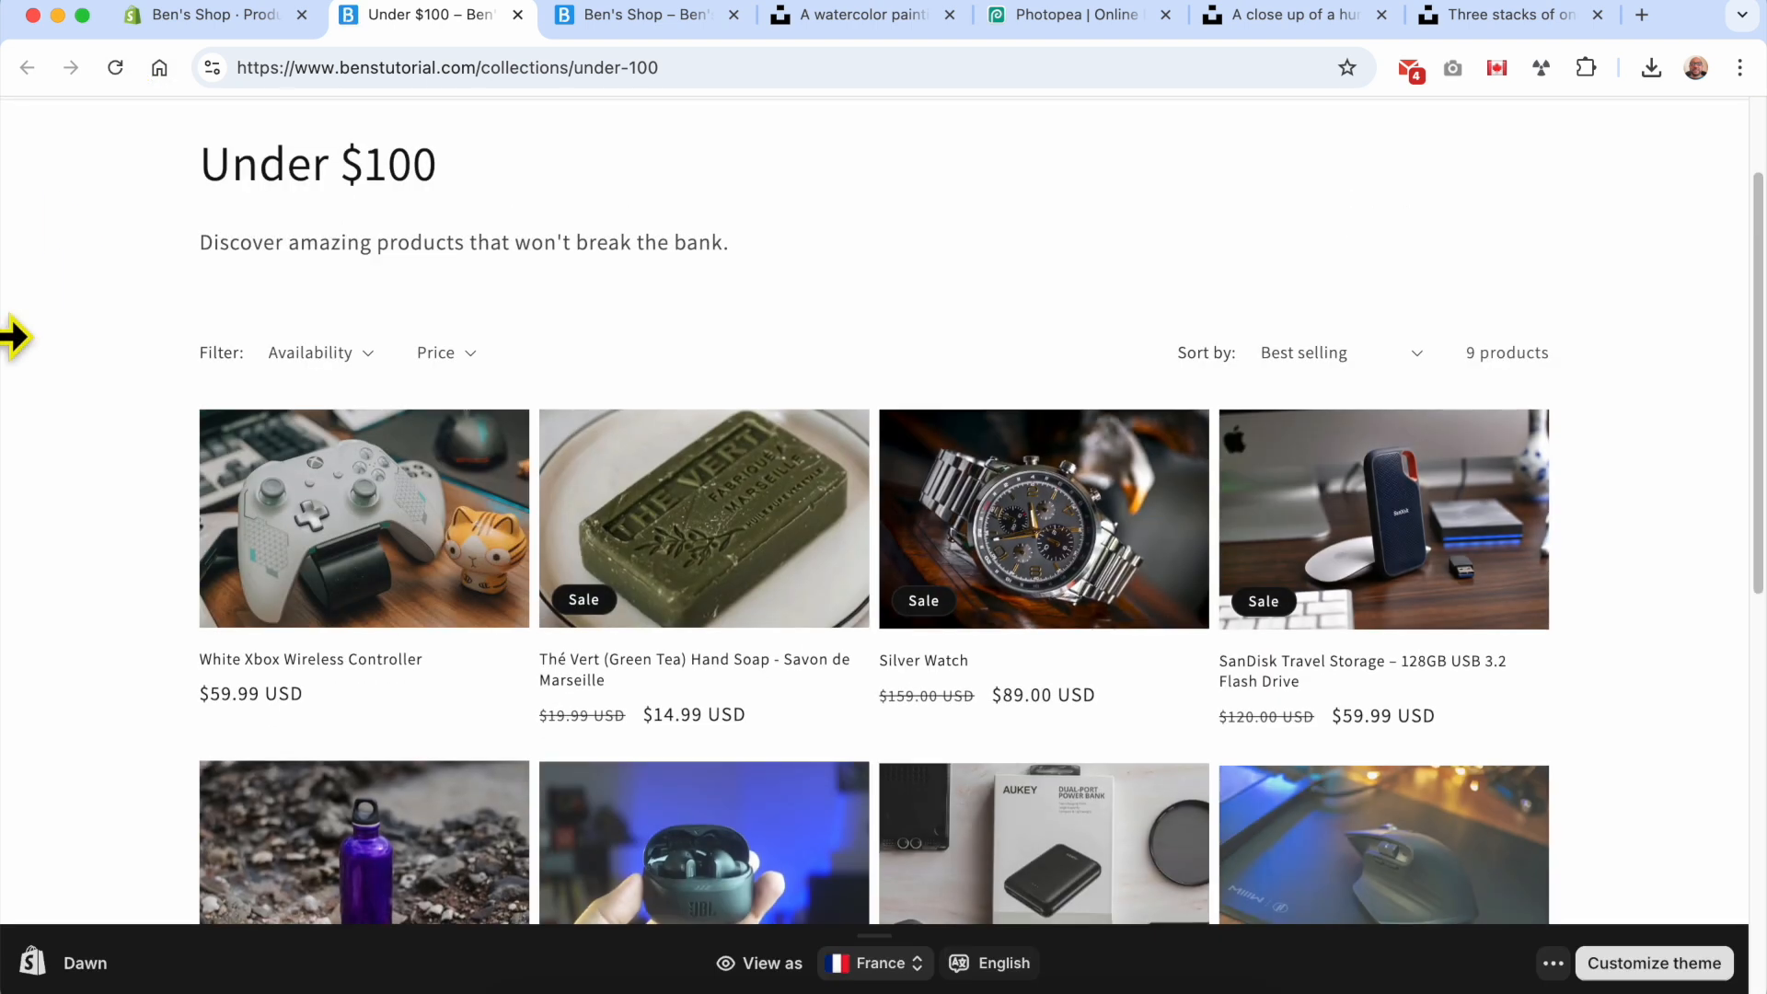
{"action": "scroll", "coordinate": [40, 466], "scroll_direction": "down", "scroll_amount": 2}
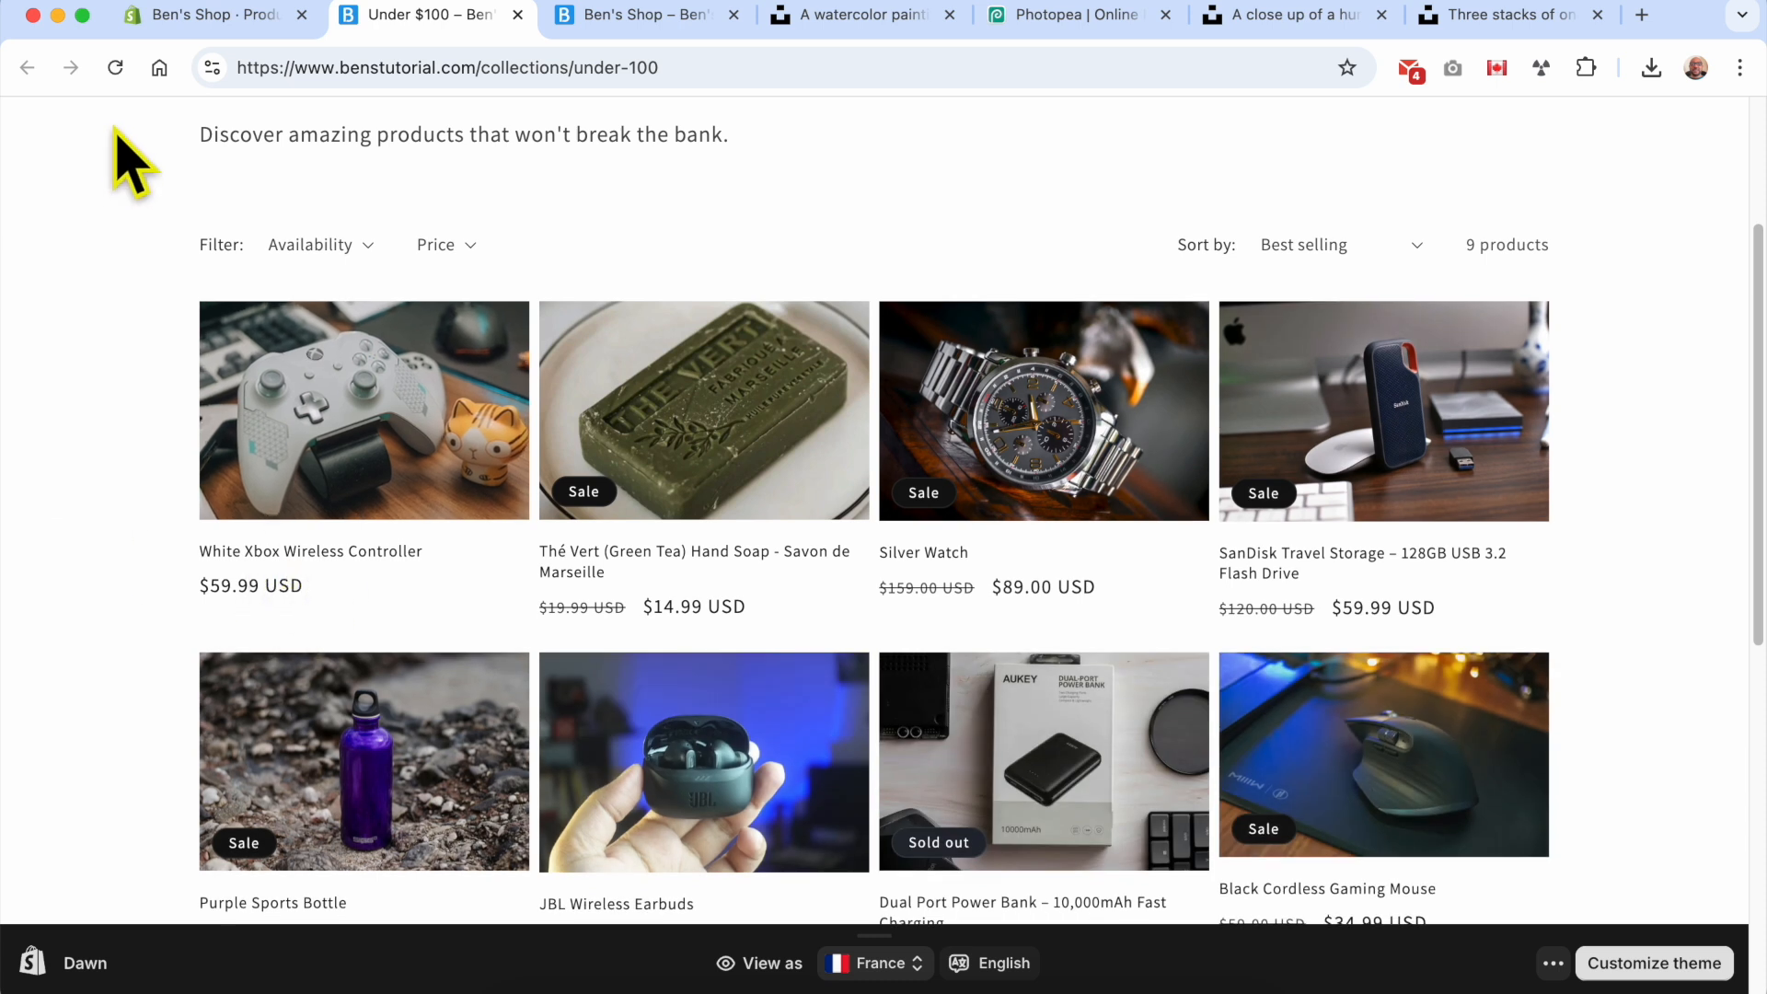
{"action": "left_click", "coordinate": [115, 68]}
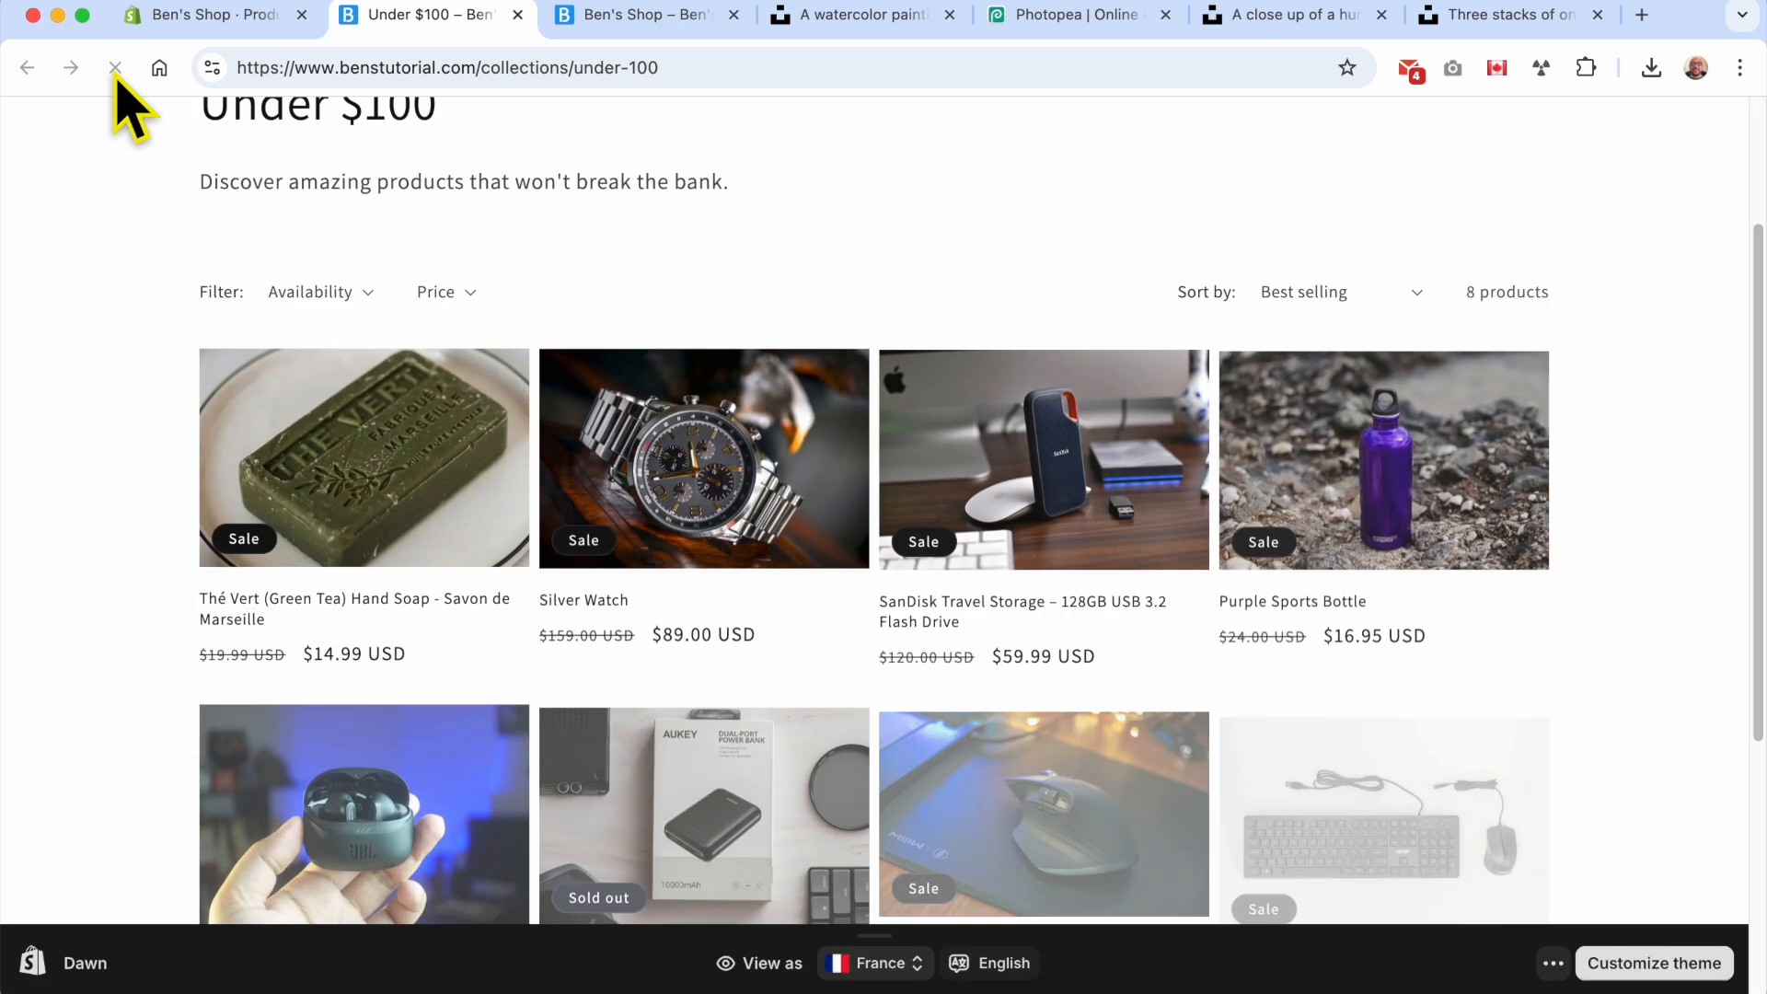
{"action": "scroll", "coordinate": [497, 318], "scroll_direction": "up", "scroll_amount": 2}
{"action": "triple_click", "coordinate": [357, 304]}
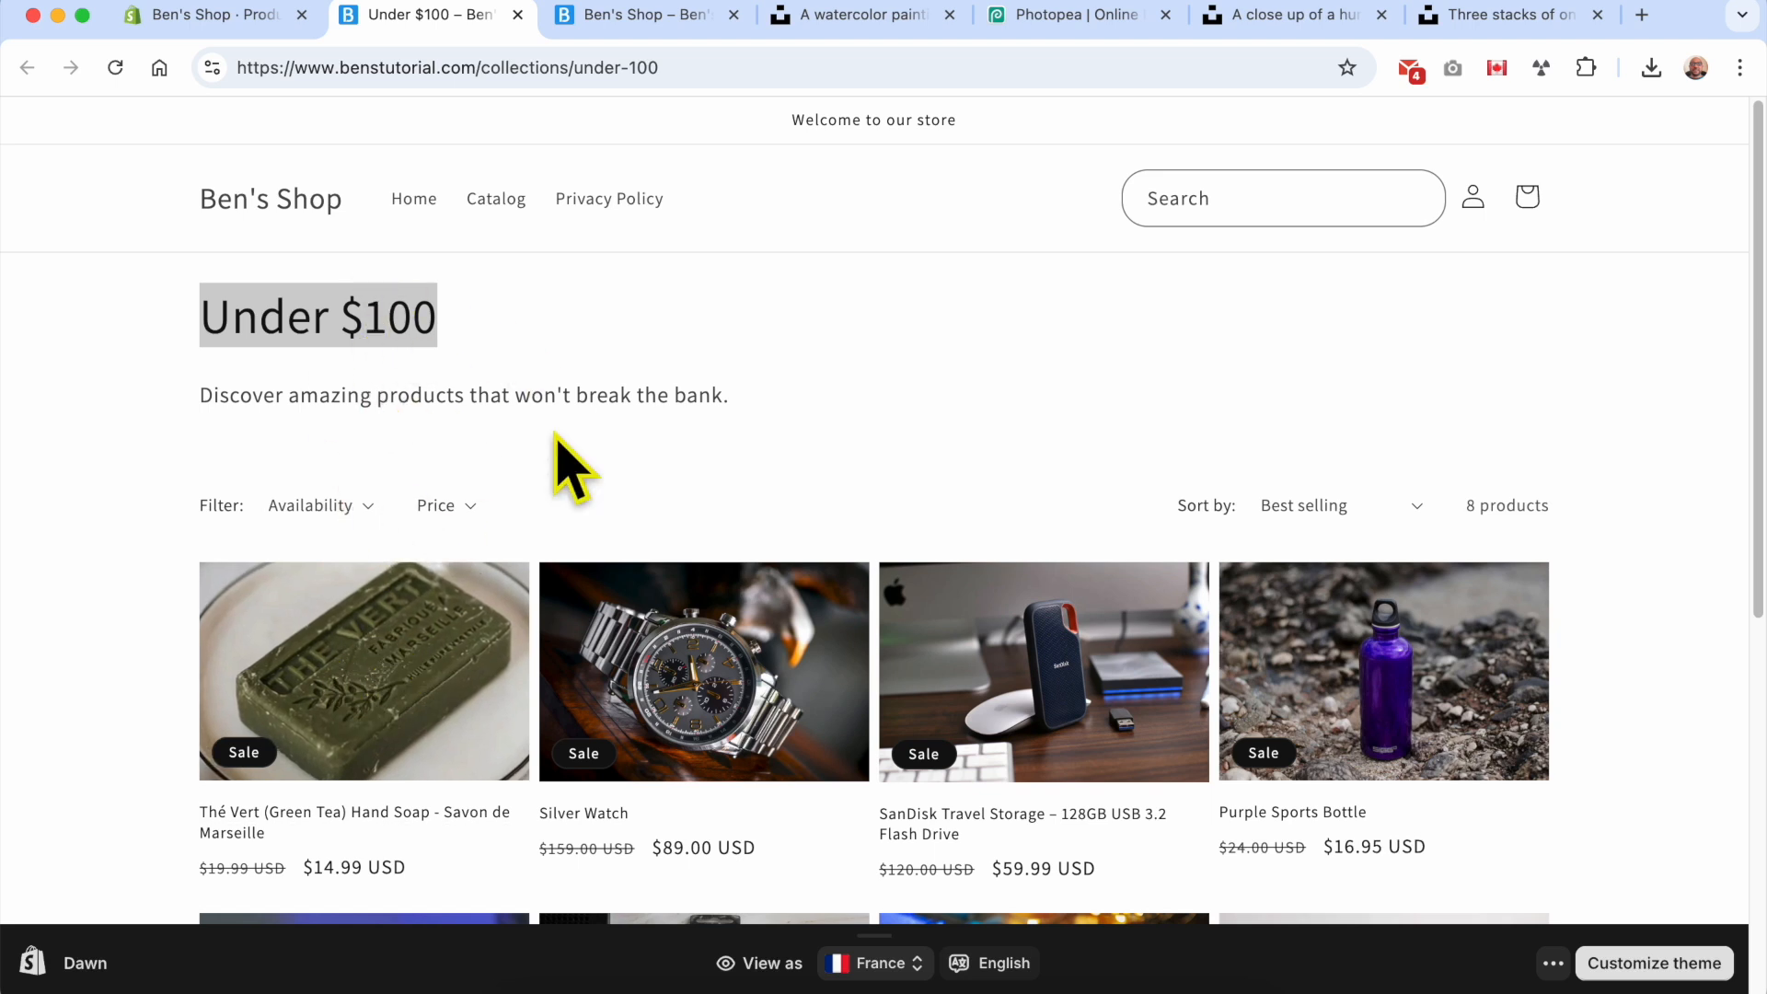
{"action": "left_click", "coordinate": [610, 344]}
{"action": "triple_click", "coordinate": [283, 329]}
{"action": "left_click", "coordinate": [744, 206]}
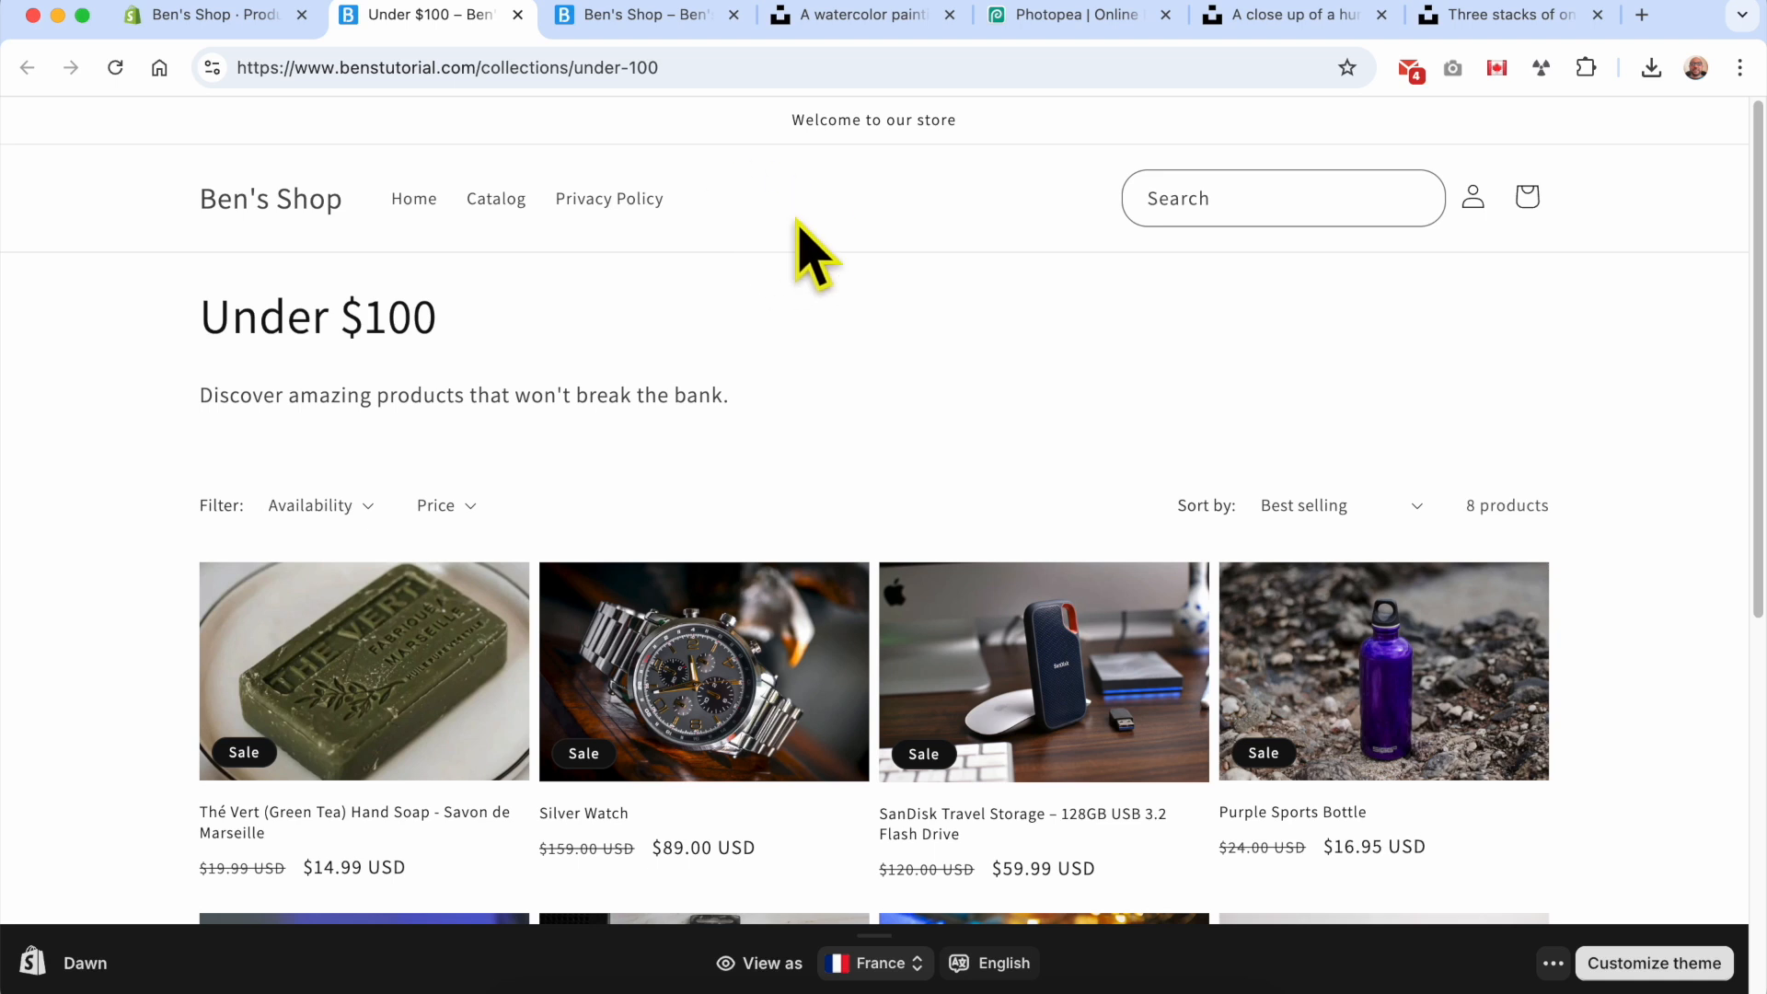
Step: Return to the Shopify admin and open the list of content menus
{"action": "left_click", "coordinate": [241, 17]}
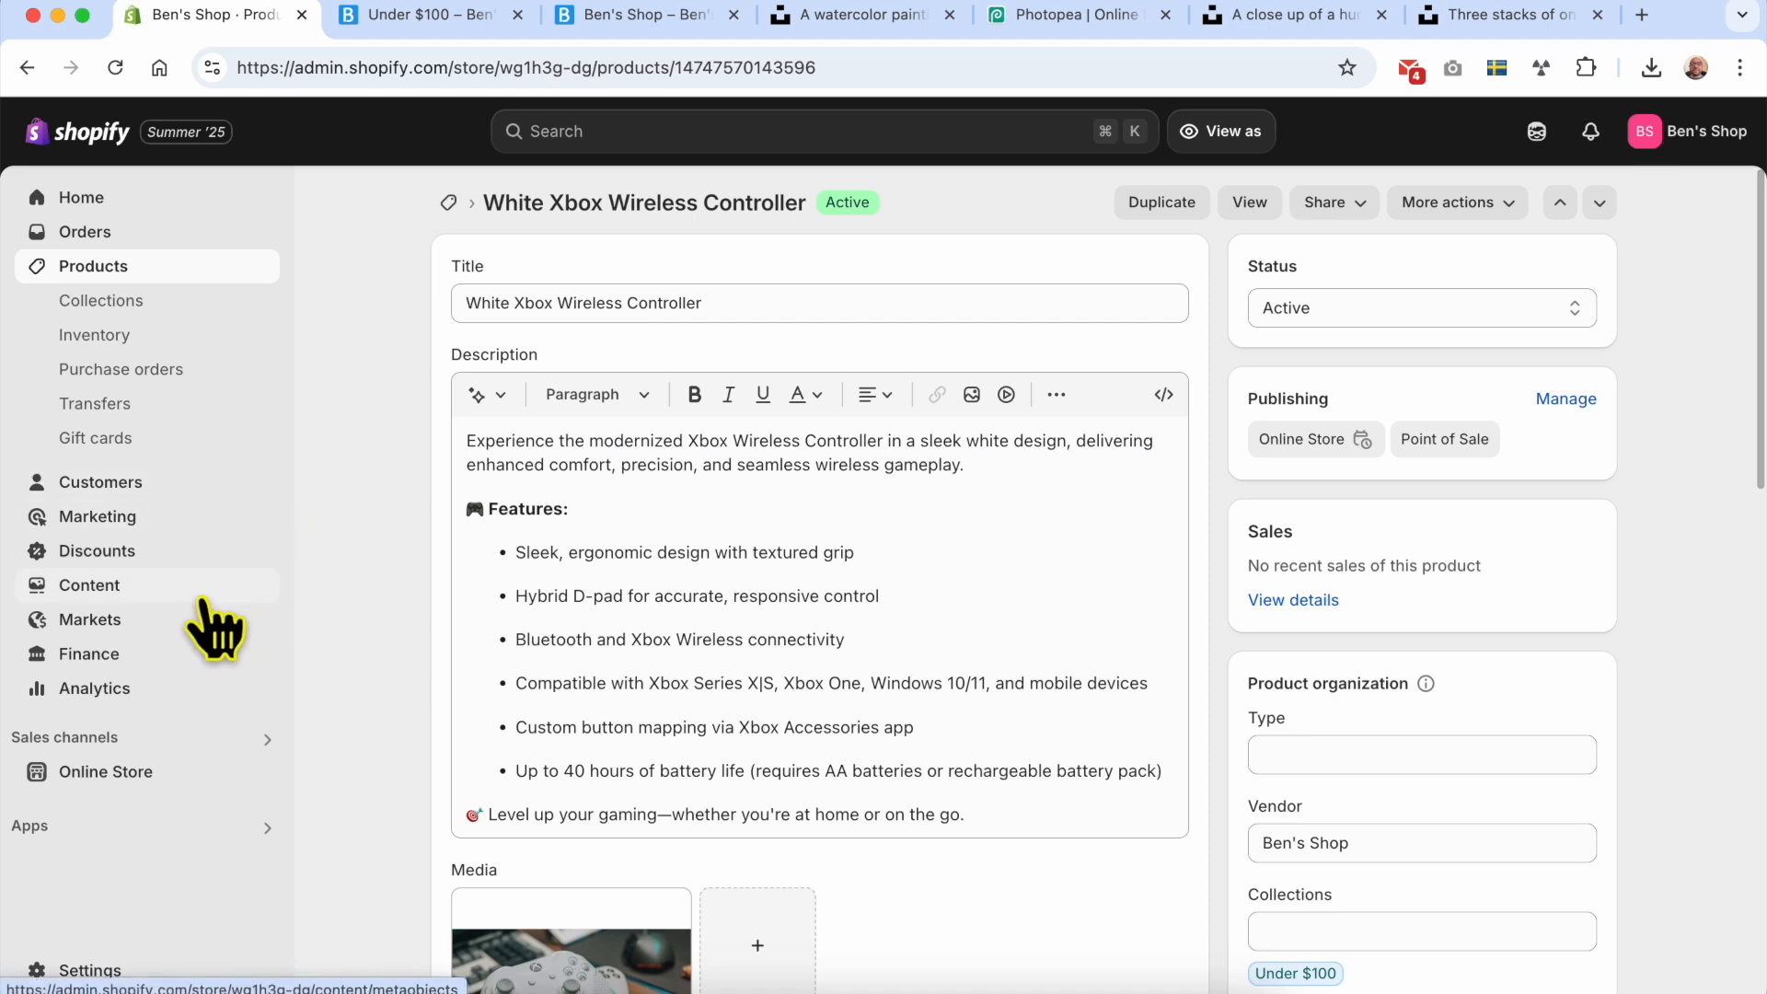
{"action": "left_click", "coordinate": [142, 773]}
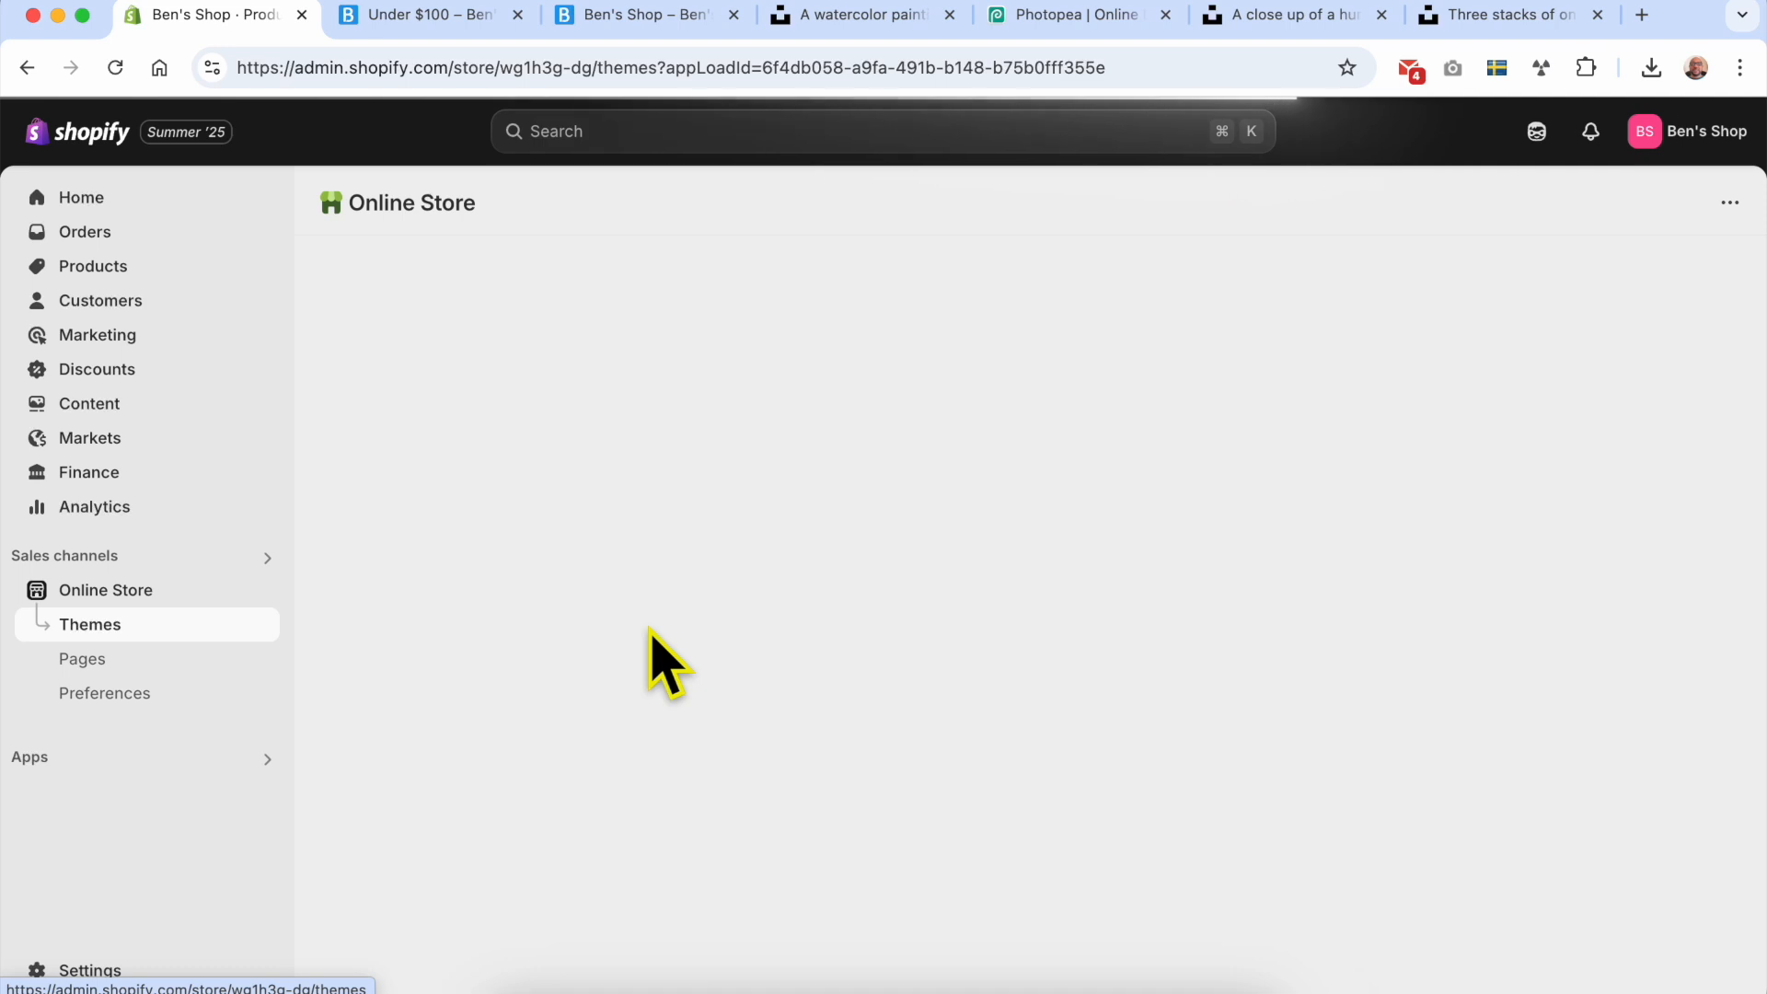
{"action": "left_click", "coordinate": [170, 409]}
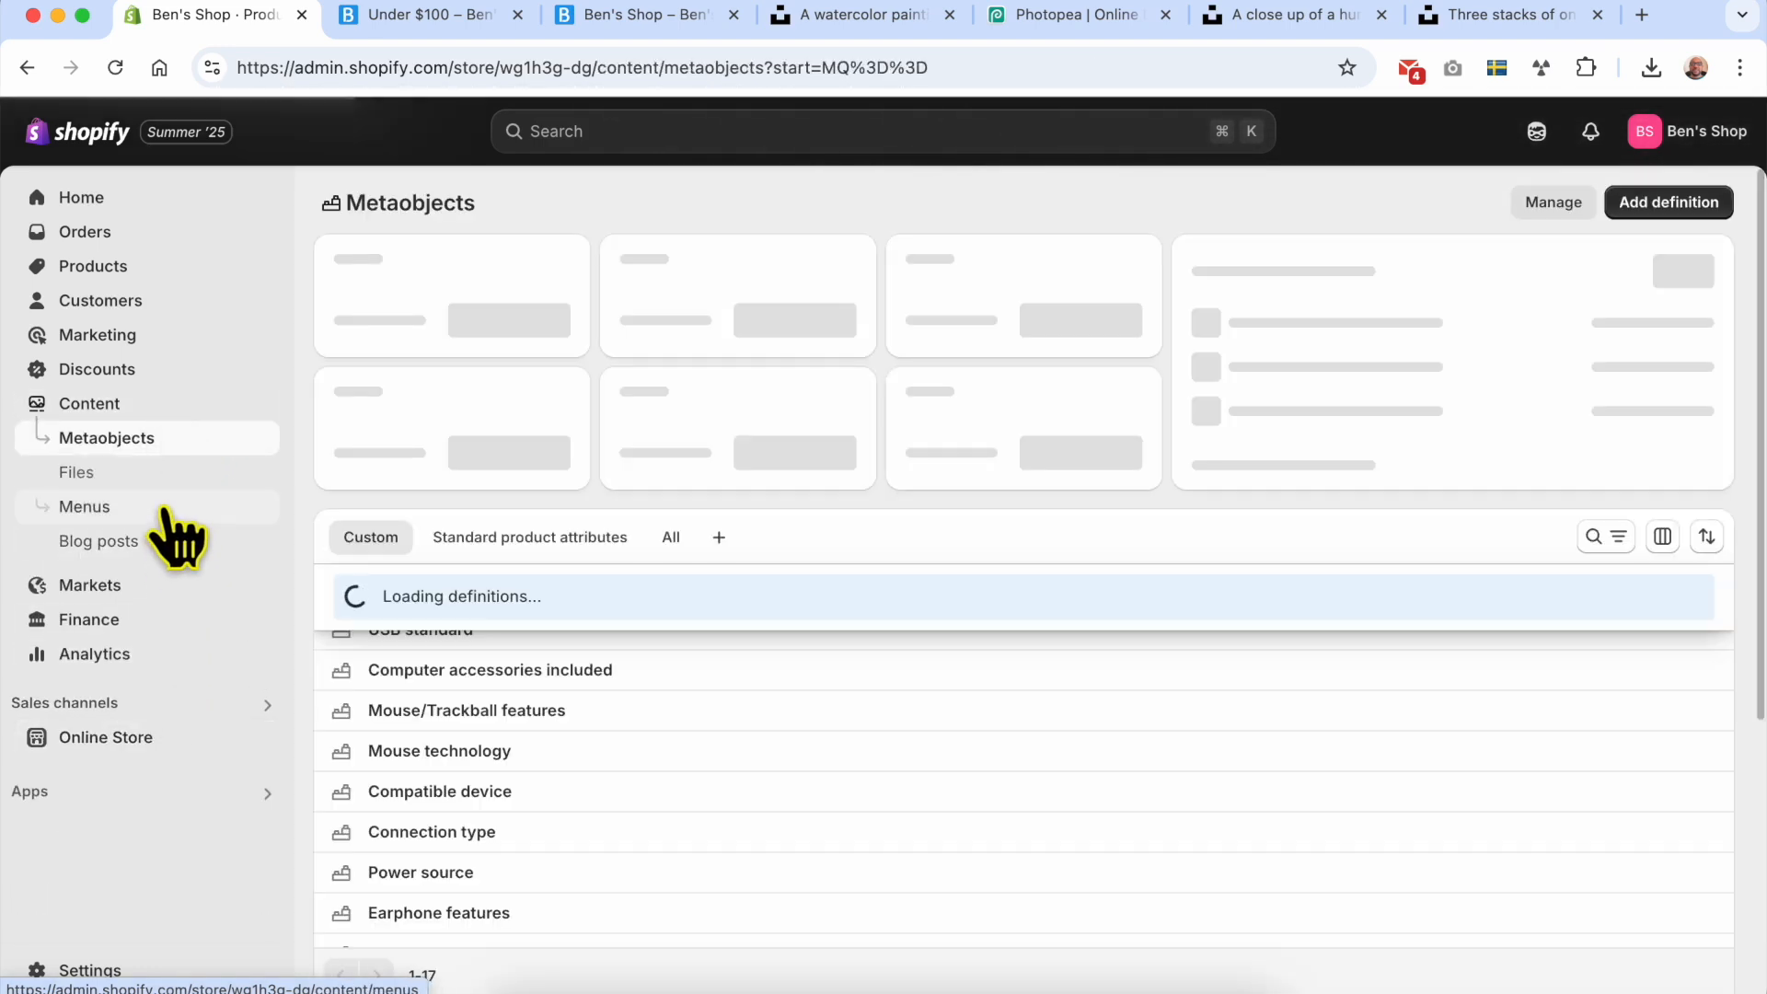
{"action": "left_click", "coordinate": [166, 512]}
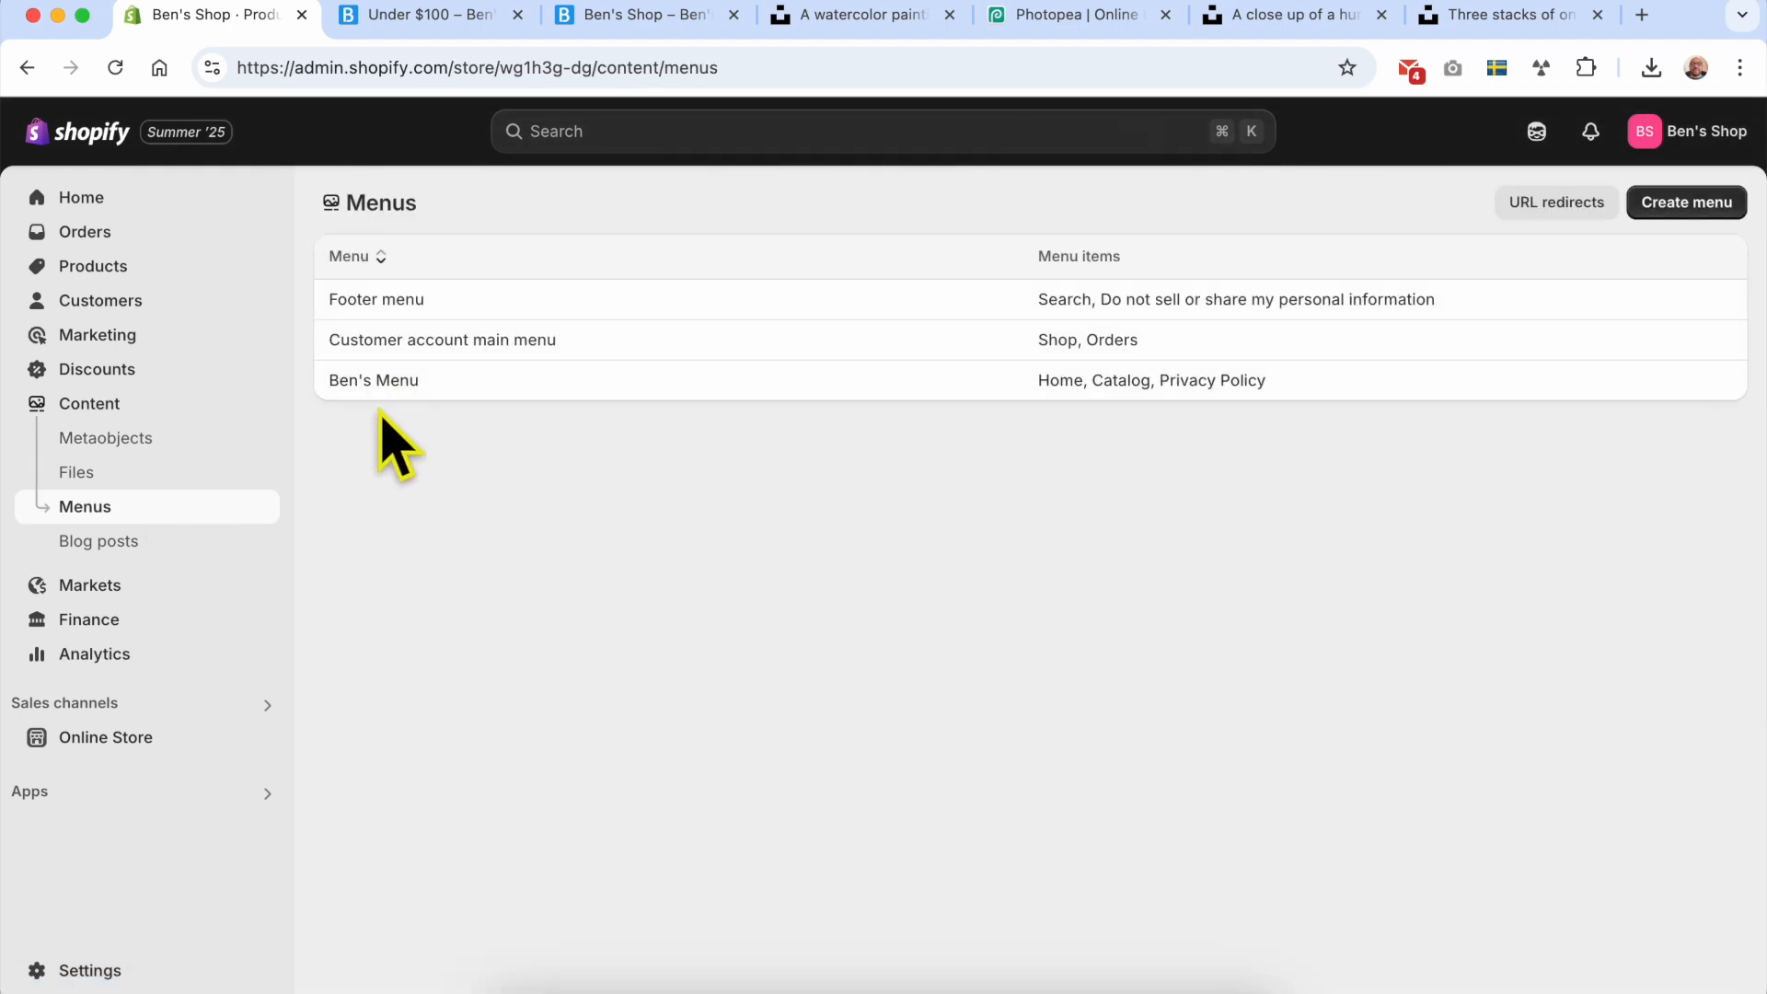
Step: Compare the menus listed in the admin with the navigation links in the online store's header
{"action": "left_click", "coordinate": [419, 15]}
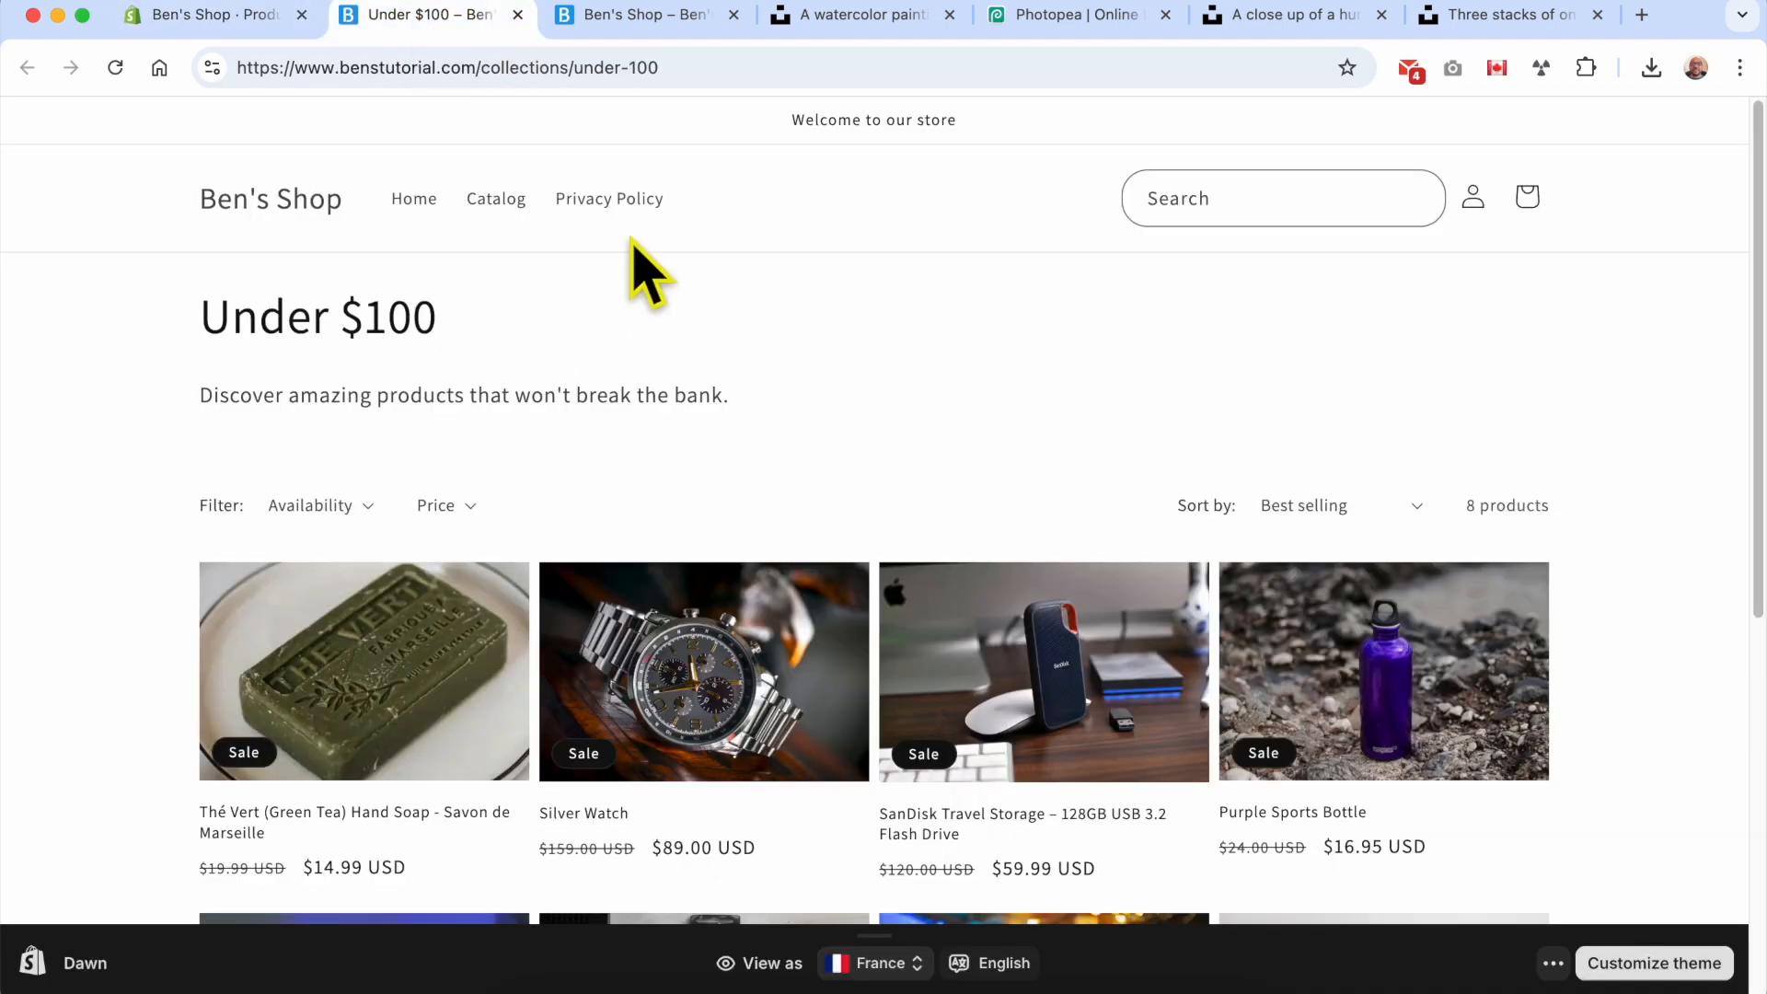
{"action": "left_click", "coordinate": [247, 15]}
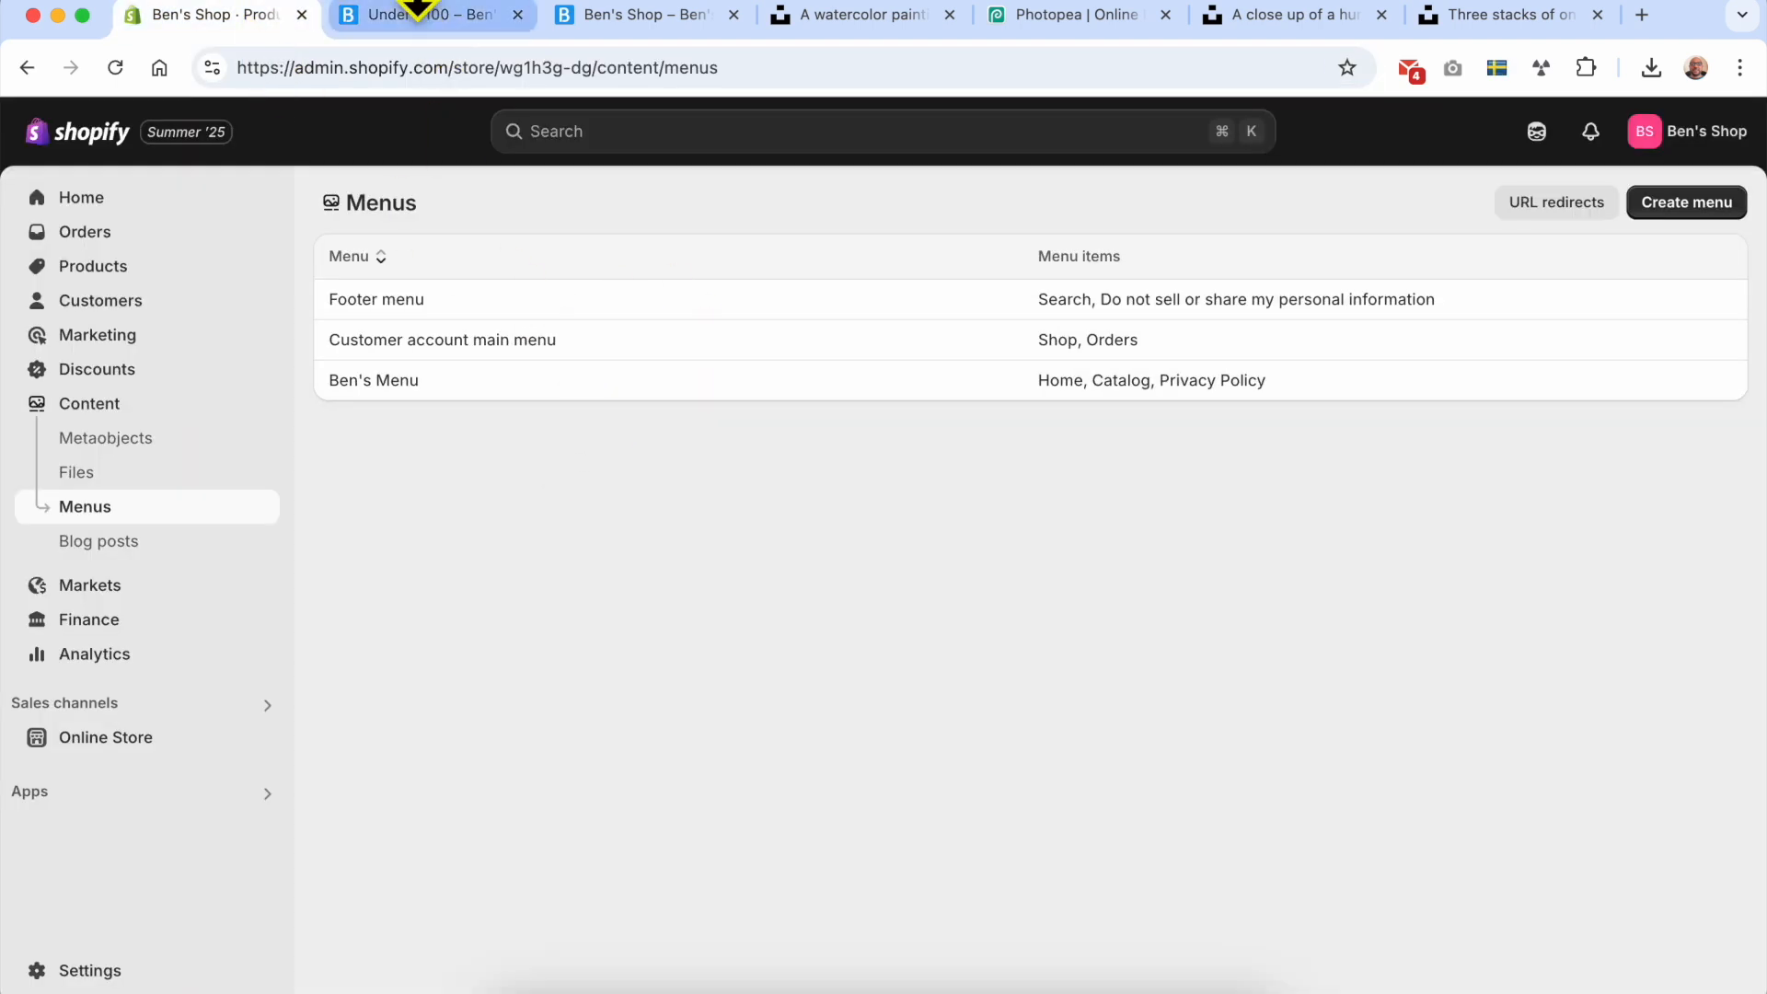
{"action": "left_click", "coordinate": [412, 13]}
{"action": "left_click_drag", "start_coordinate": [727, 217], "coordinate": [442, 202]}
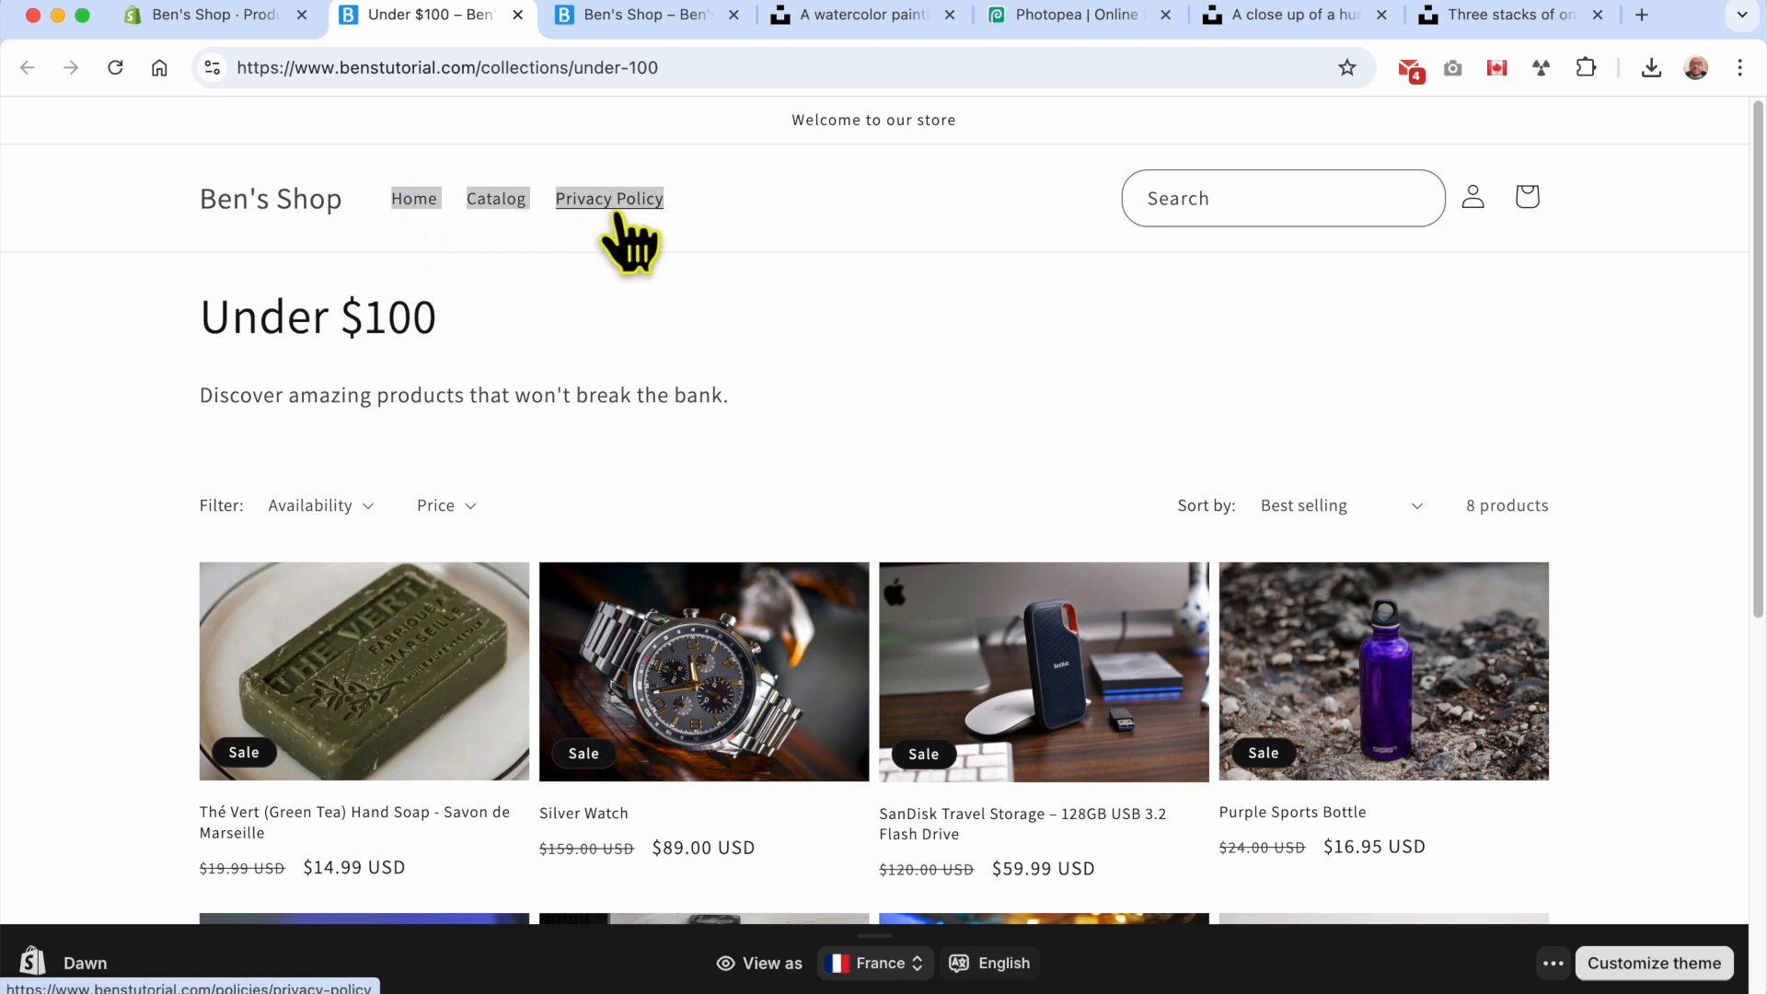
Step: Add an Under $100 item linked to the Under $100 collection to the store's main menu in the admin, and save
{"action": "left_click", "coordinate": [221, 17]}
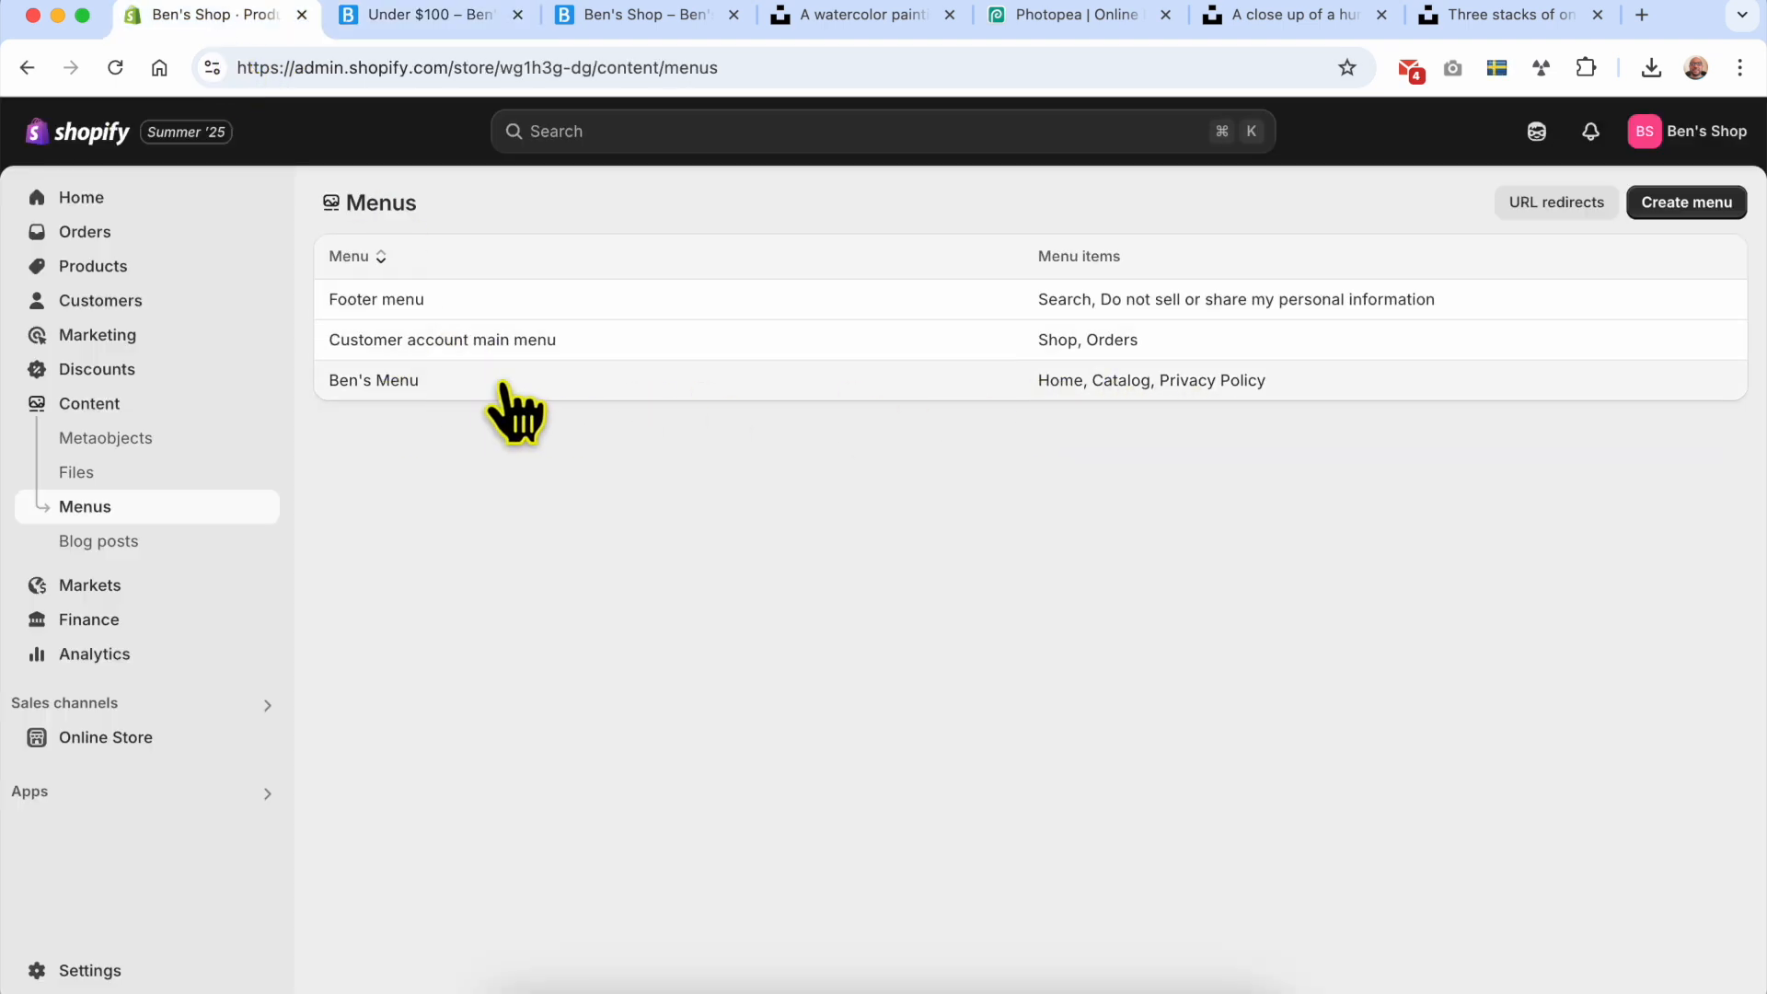
{"action": "left_click", "coordinate": [391, 403]}
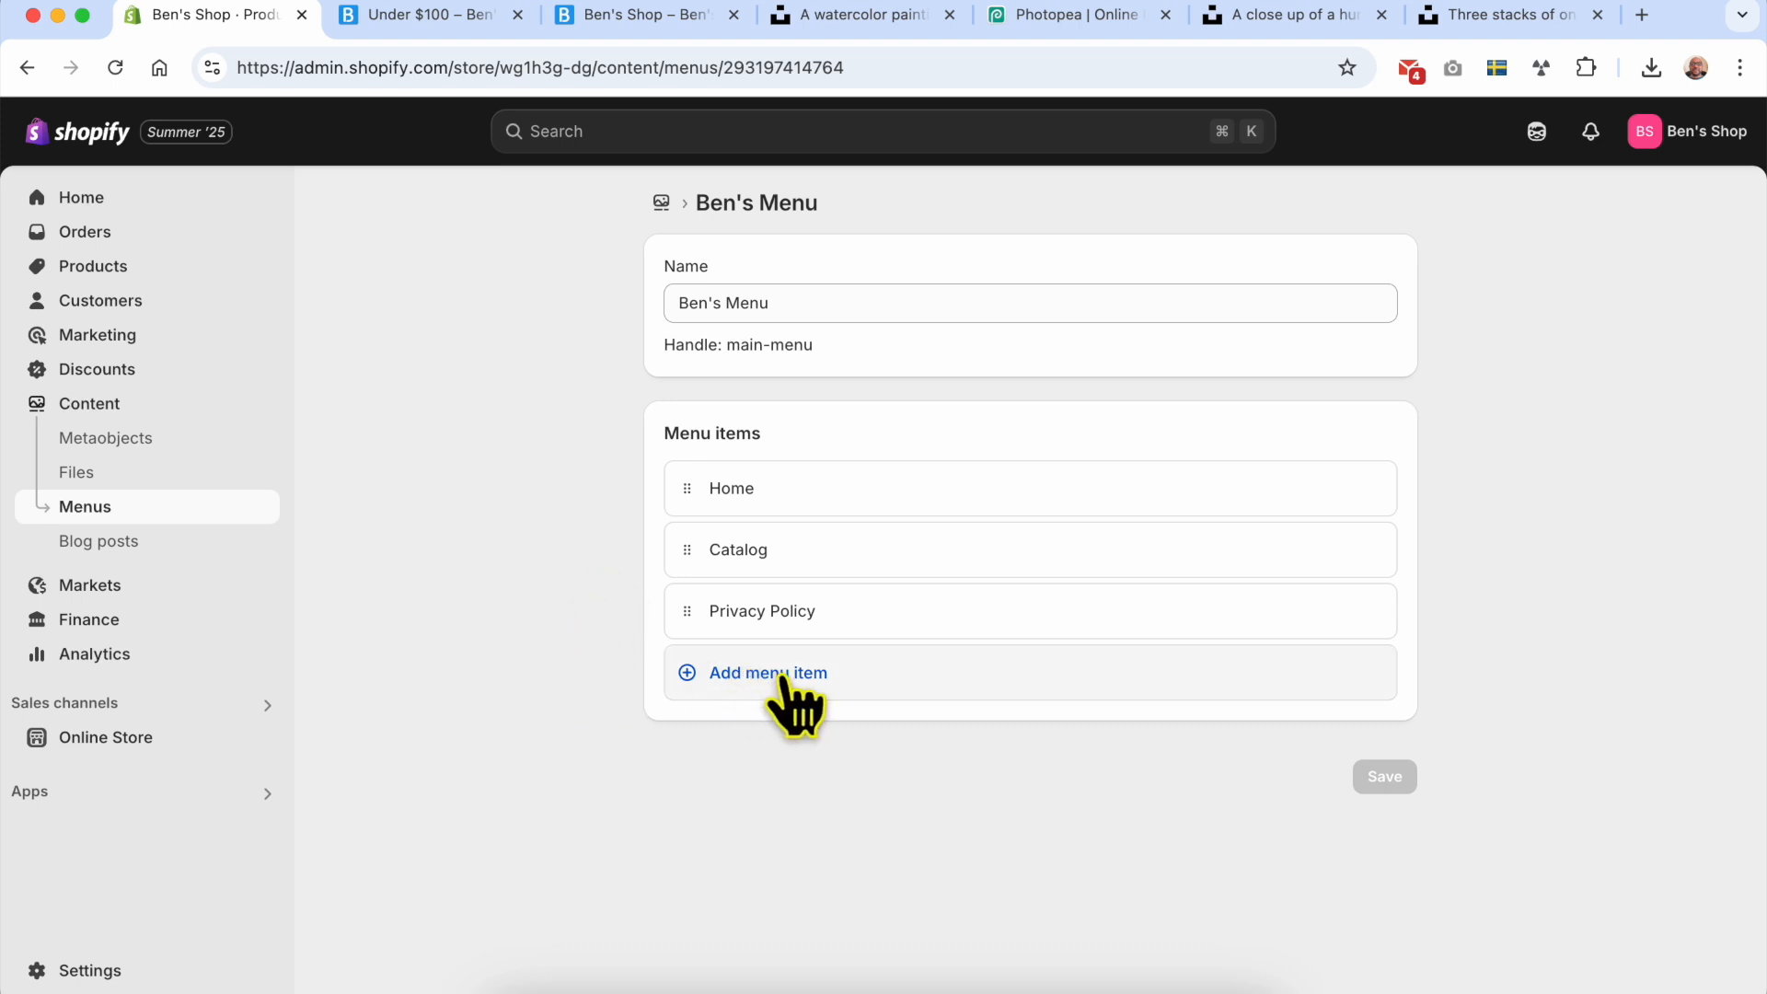
{"action": "left_click", "coordinate": [781, 681]}
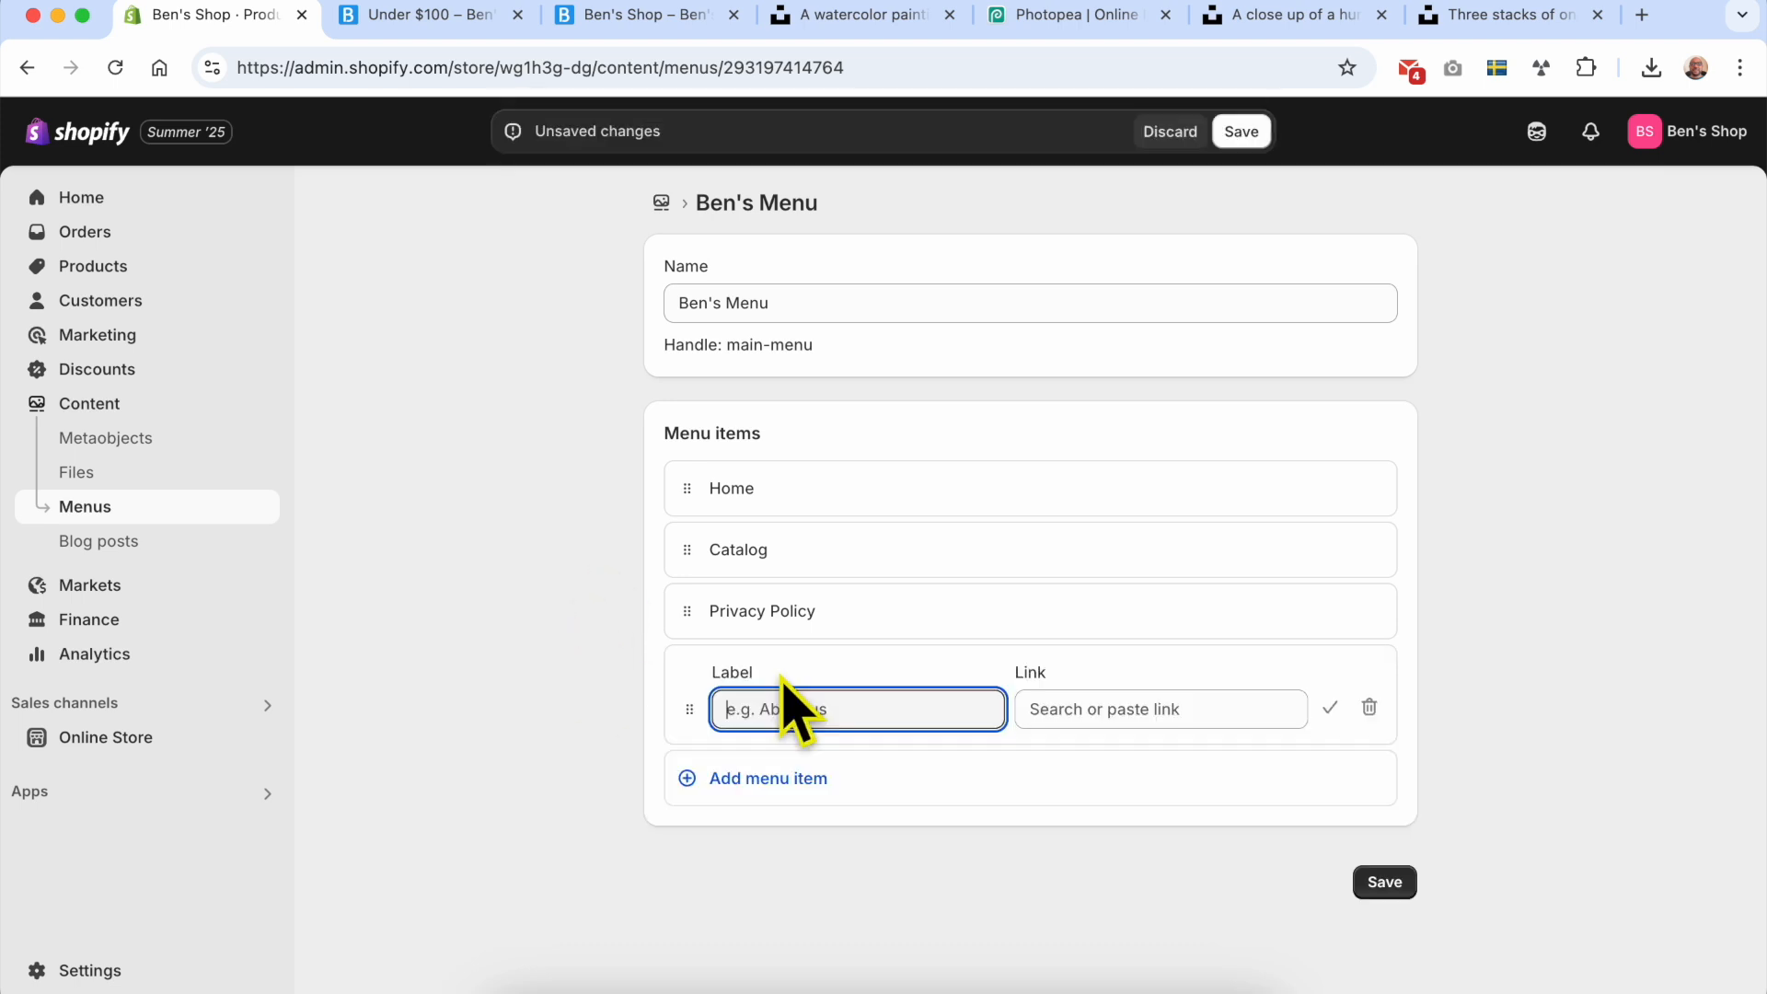
{"action": "left_click", "coordinate": [1109, 711]}
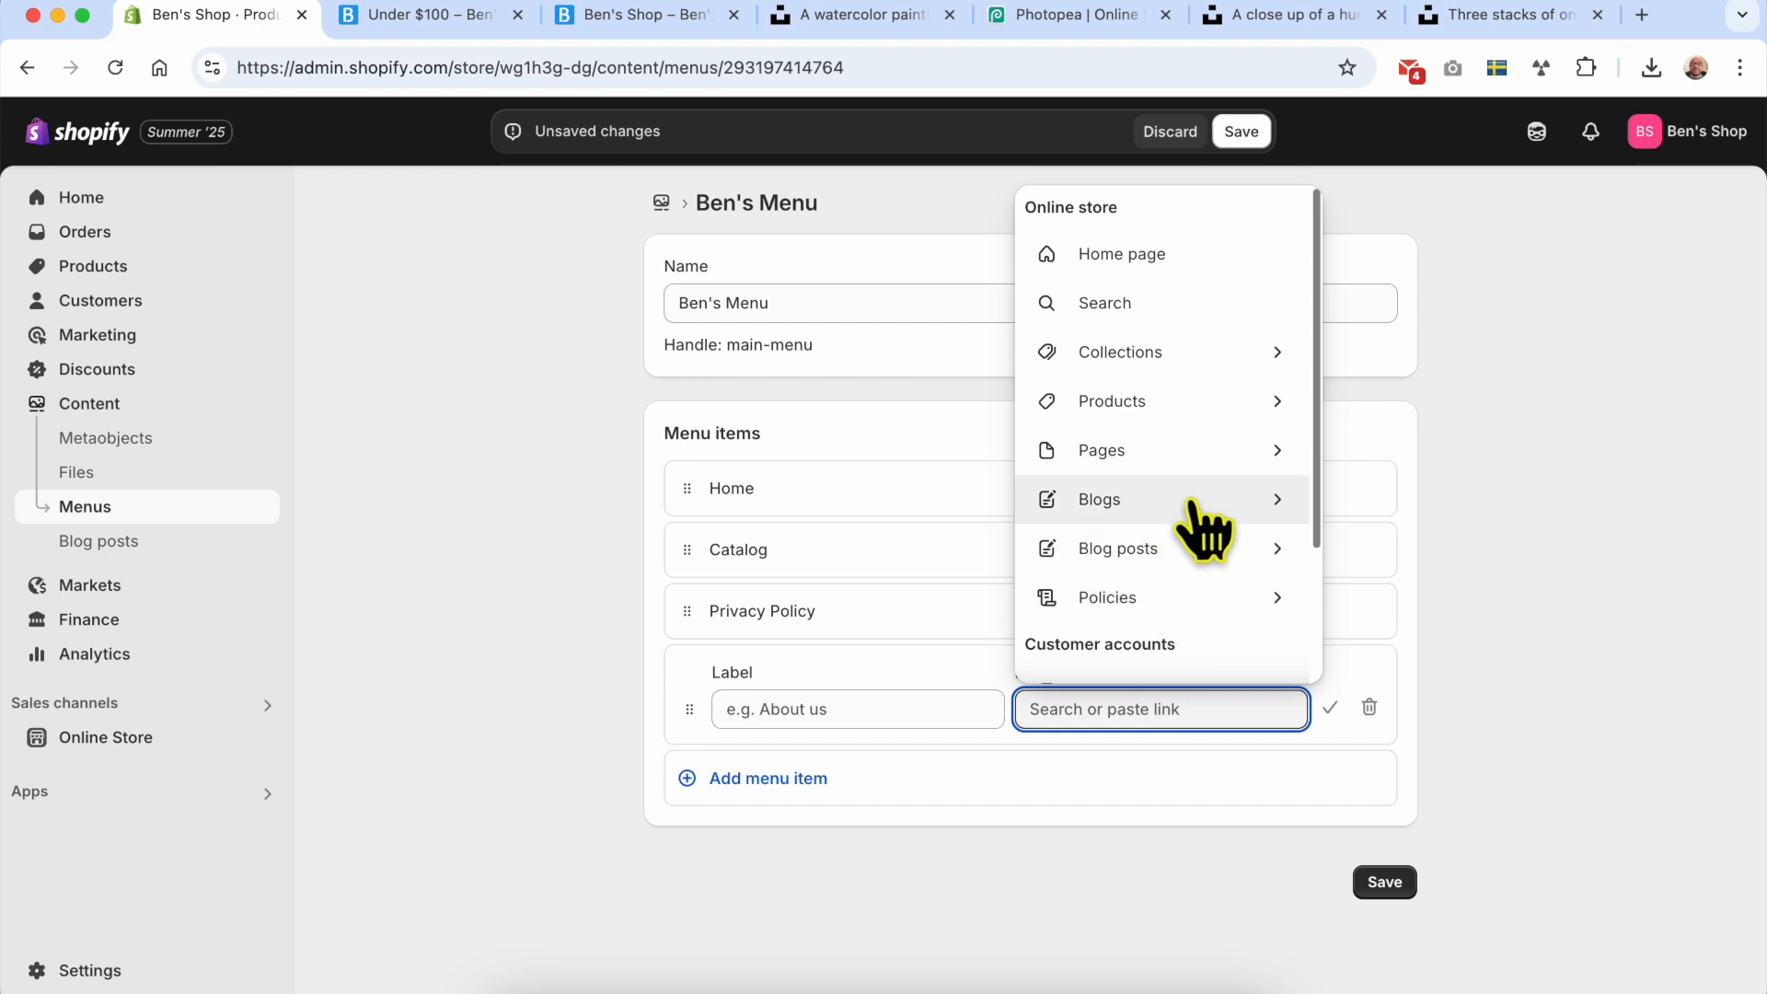
{"action": "left_click", "coordinate": [1217, 361]}
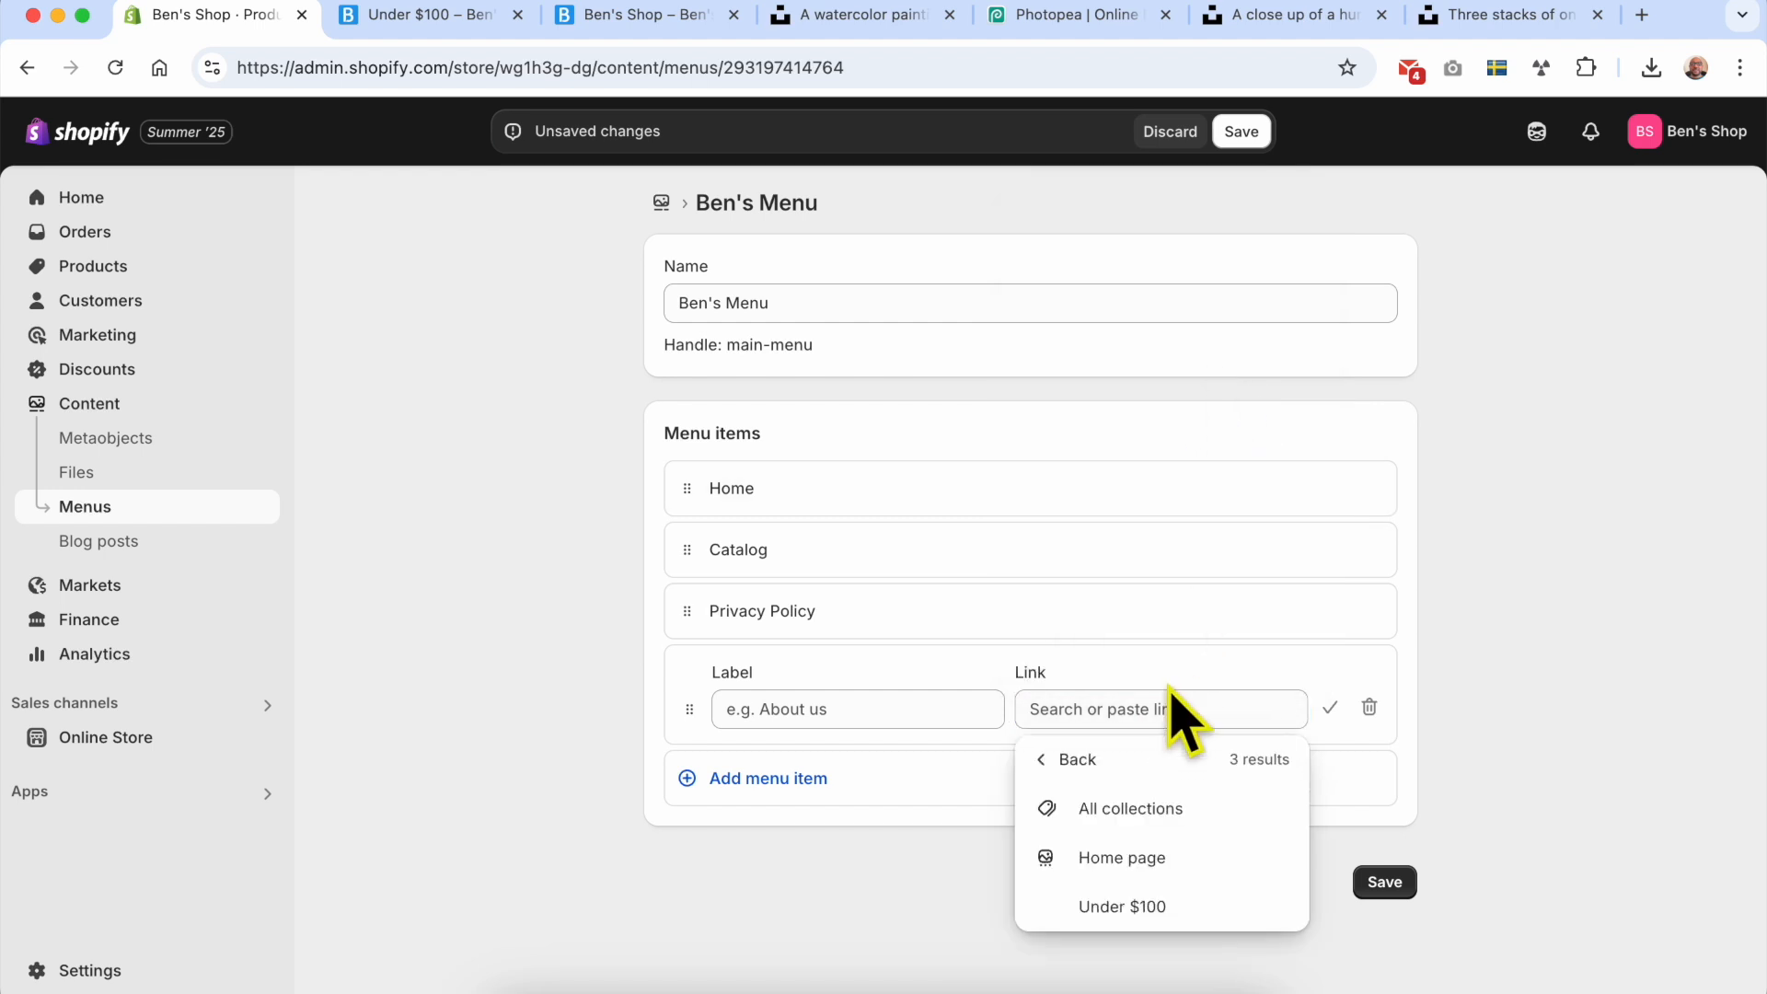
{"action": "left_click", "coordinate": [1123, 908]}
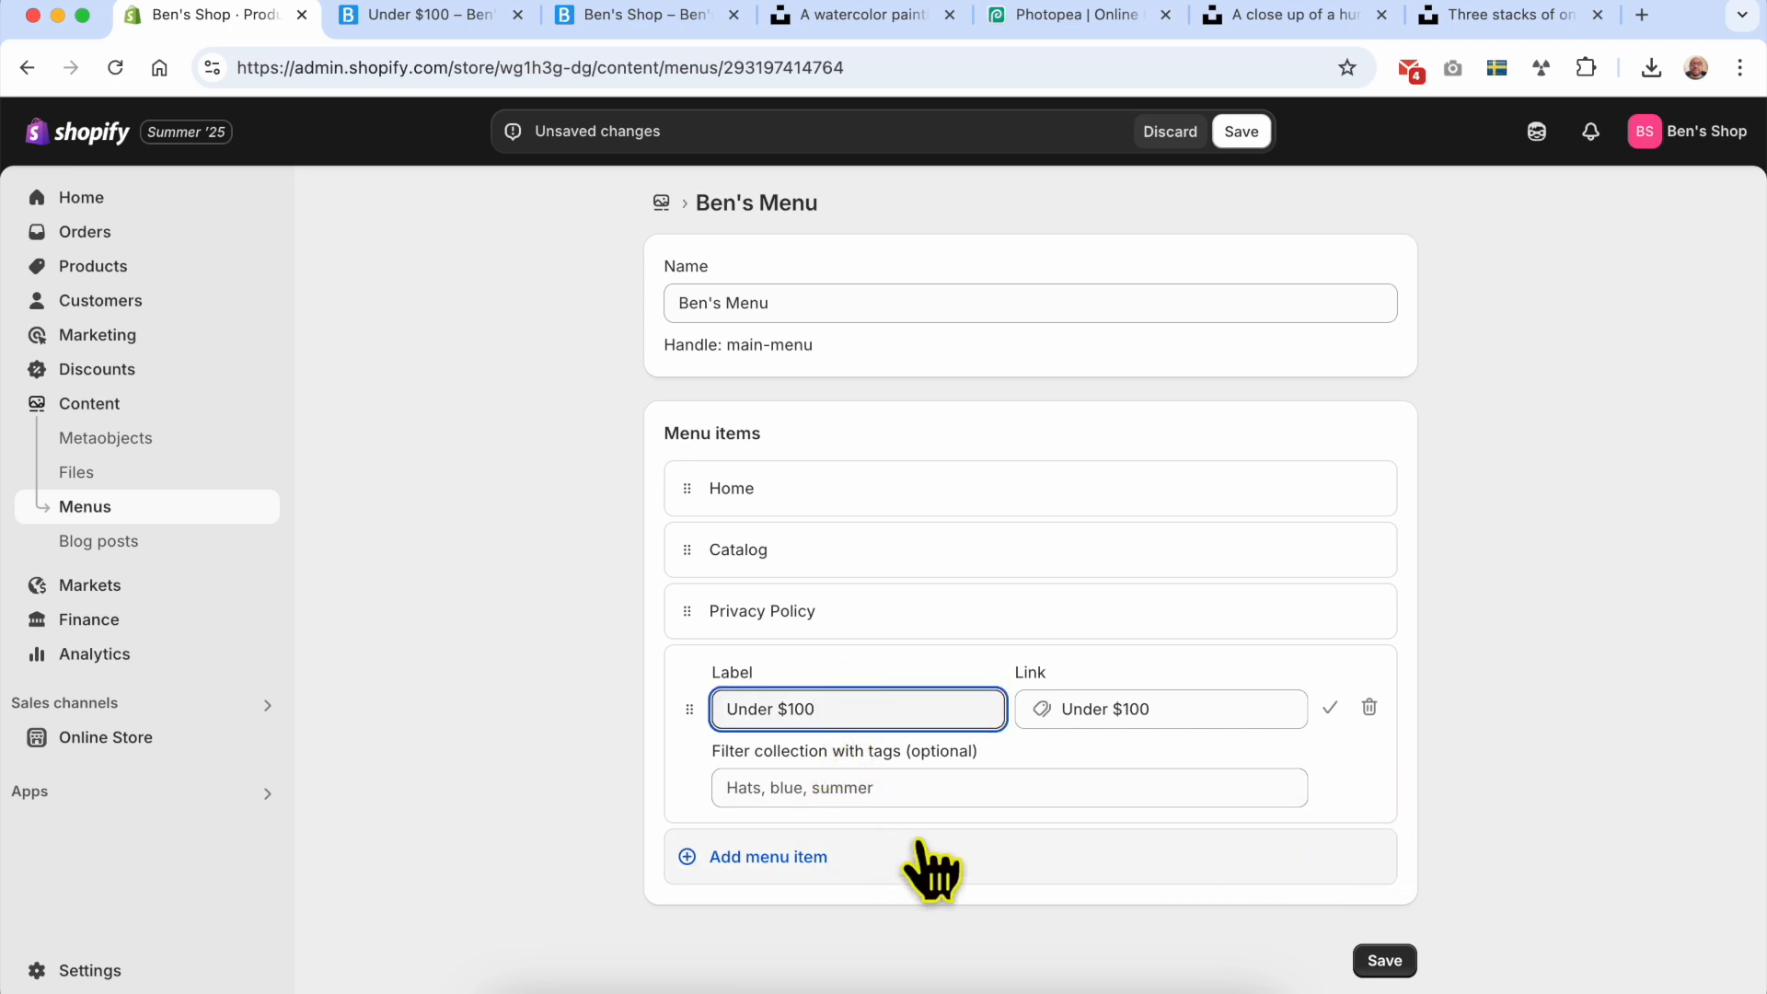
{"action": "left_click", "coordinate": [1384, 963]}
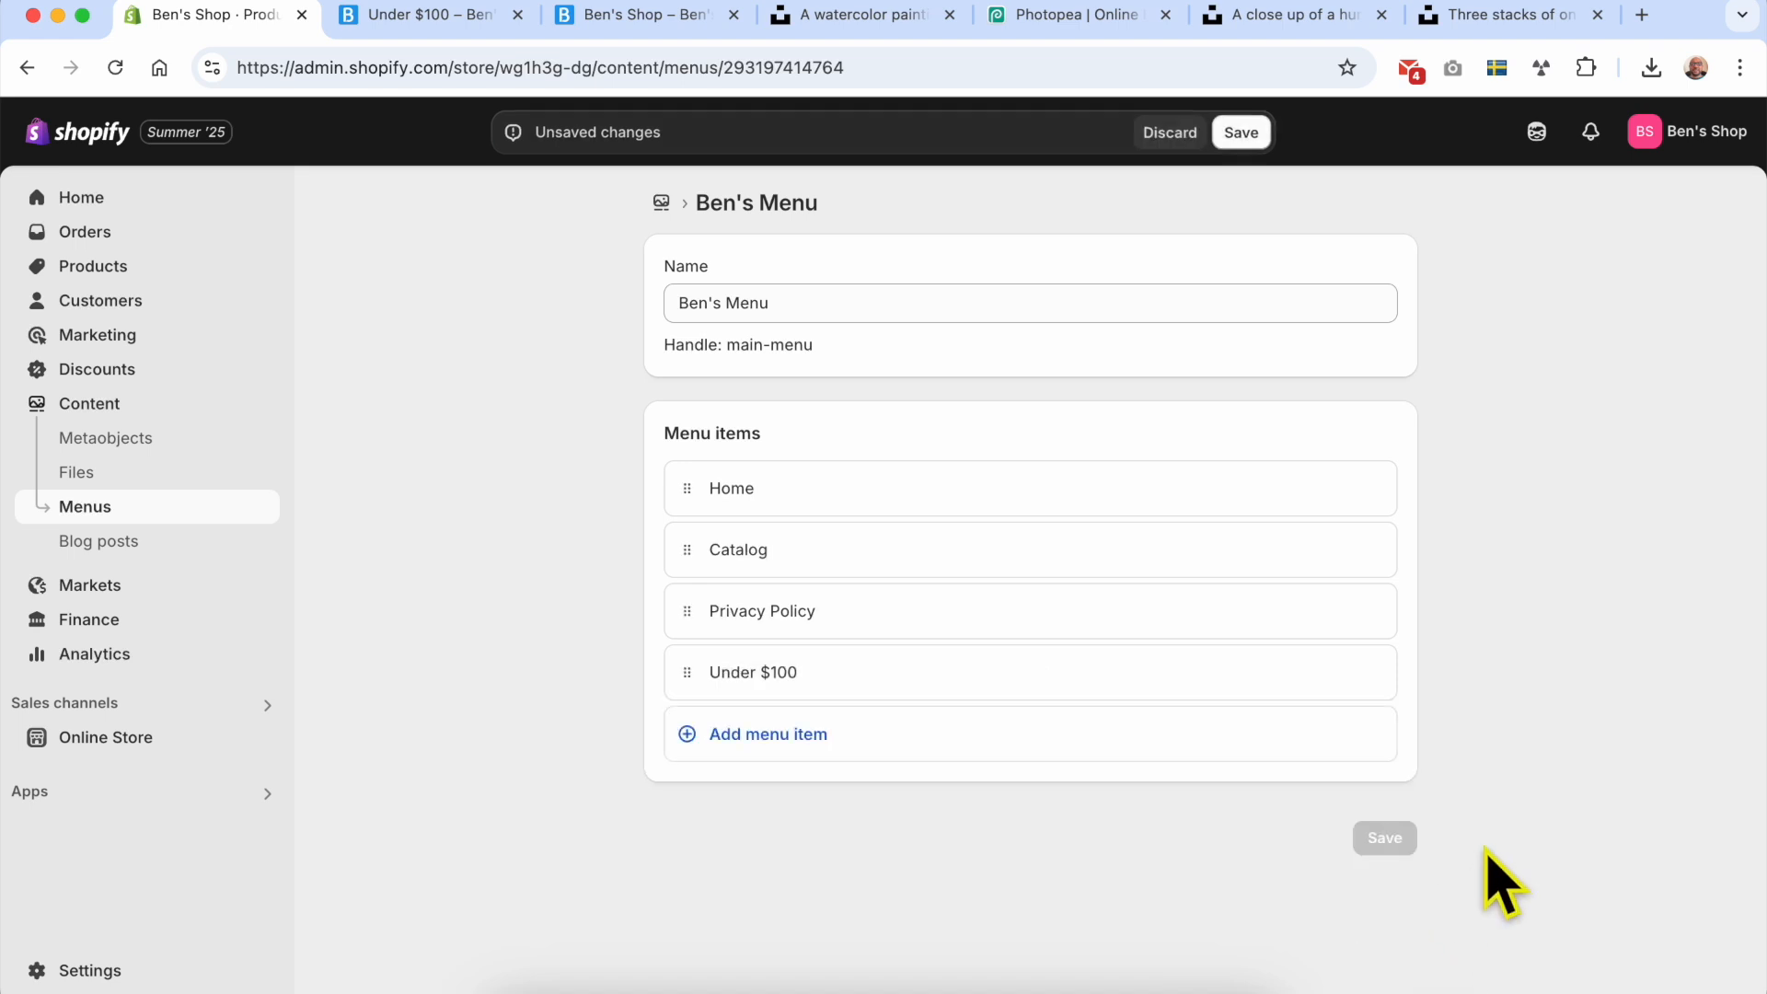
Step: Switch back to the Under $100 page on the online store to check its header navigation
{"action": "left_click", "coordinate": [467, 21]}
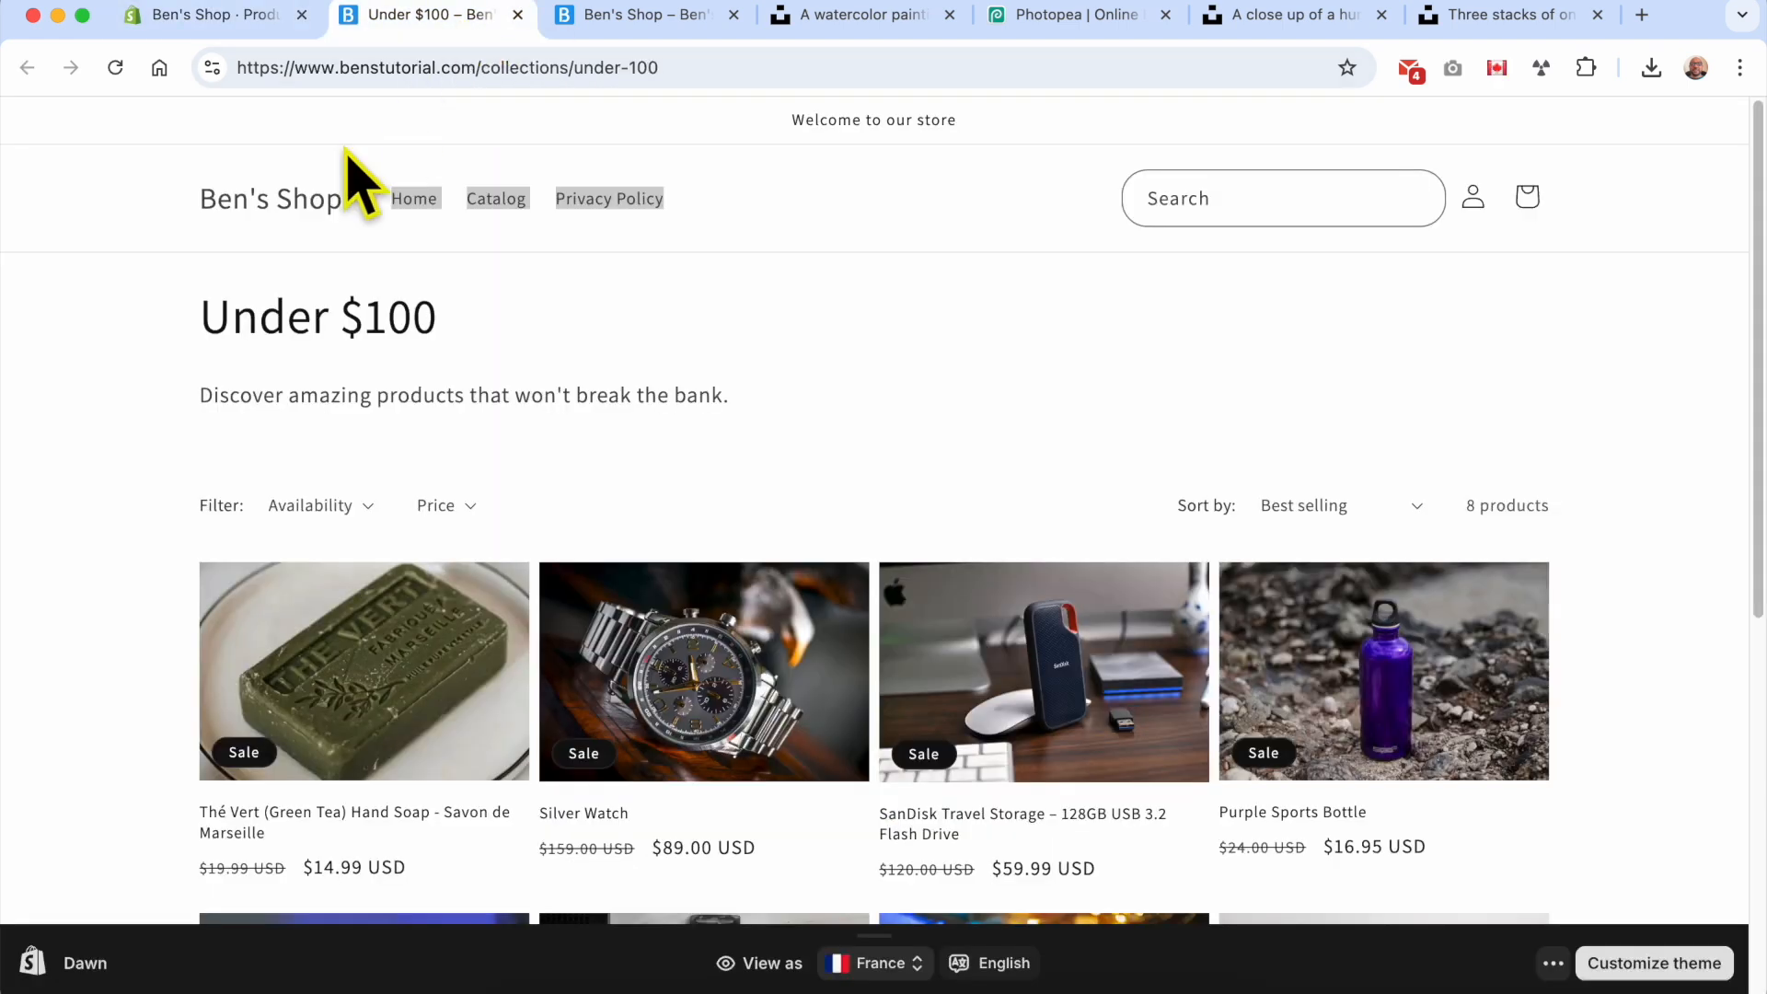